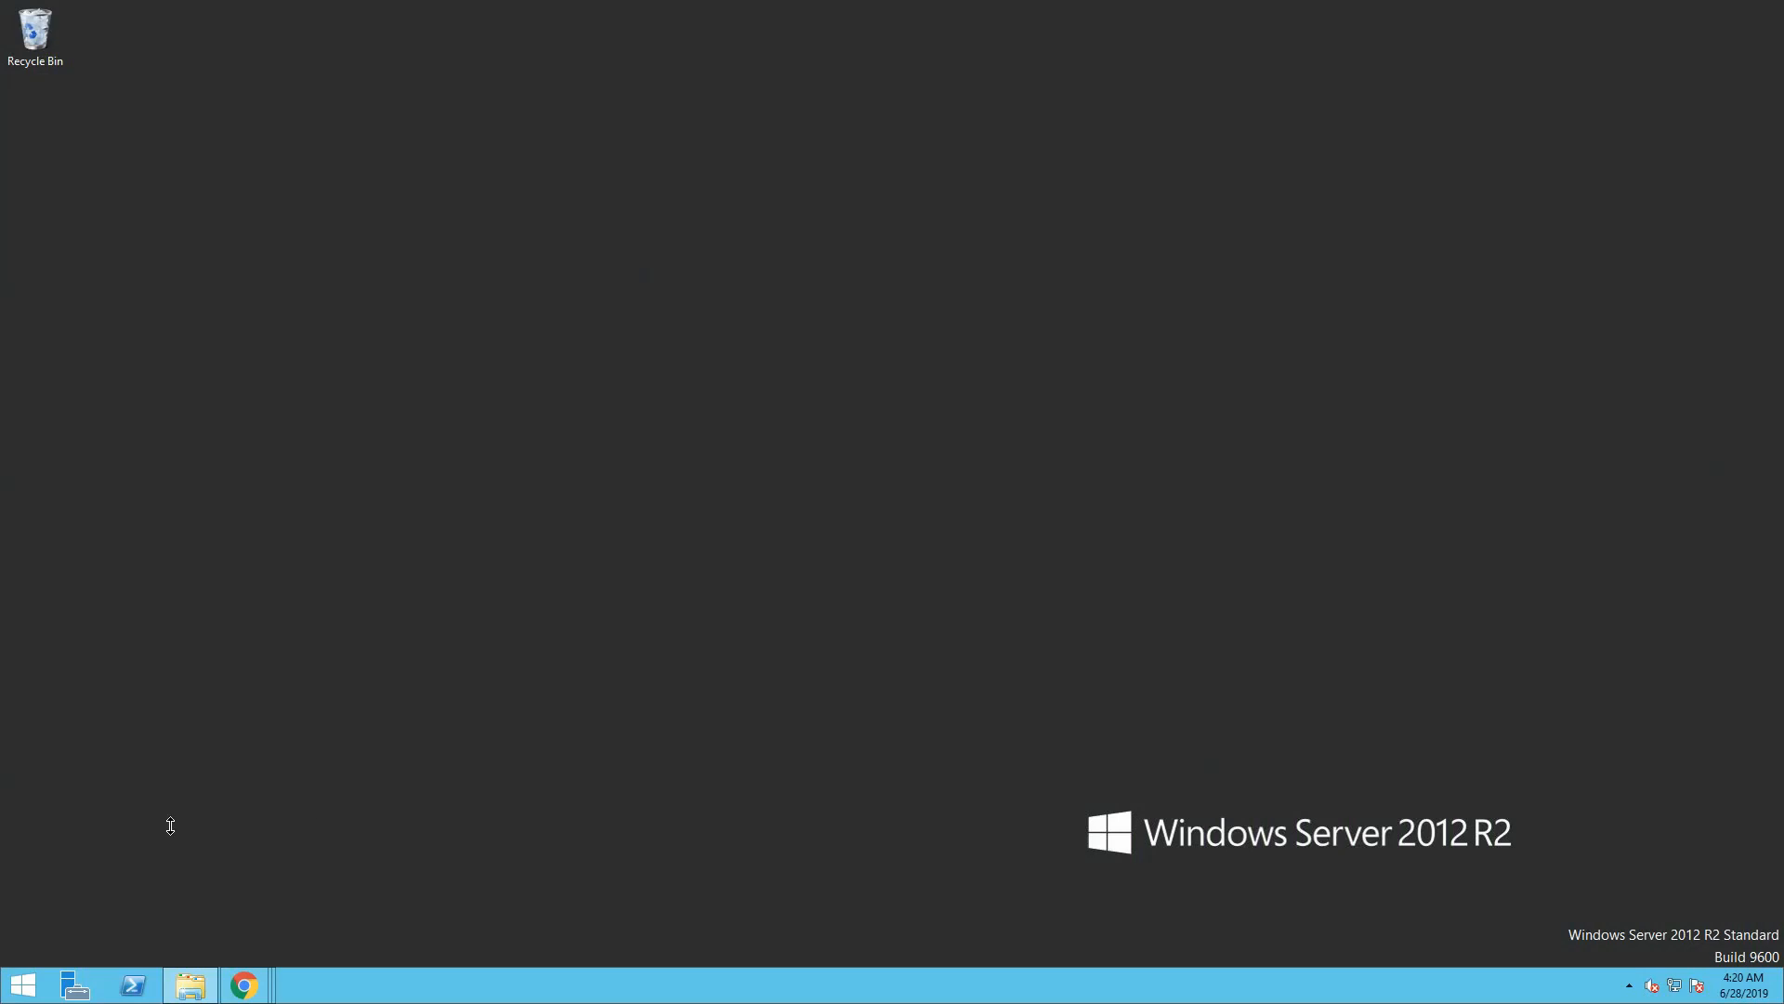
Install all four available Windows updates, including the 2 important ones, from Control Panel
{"action": "left_click", "coordinate": [31, 984]}
{"action": "left_click", "coordinate": [208, 530]}
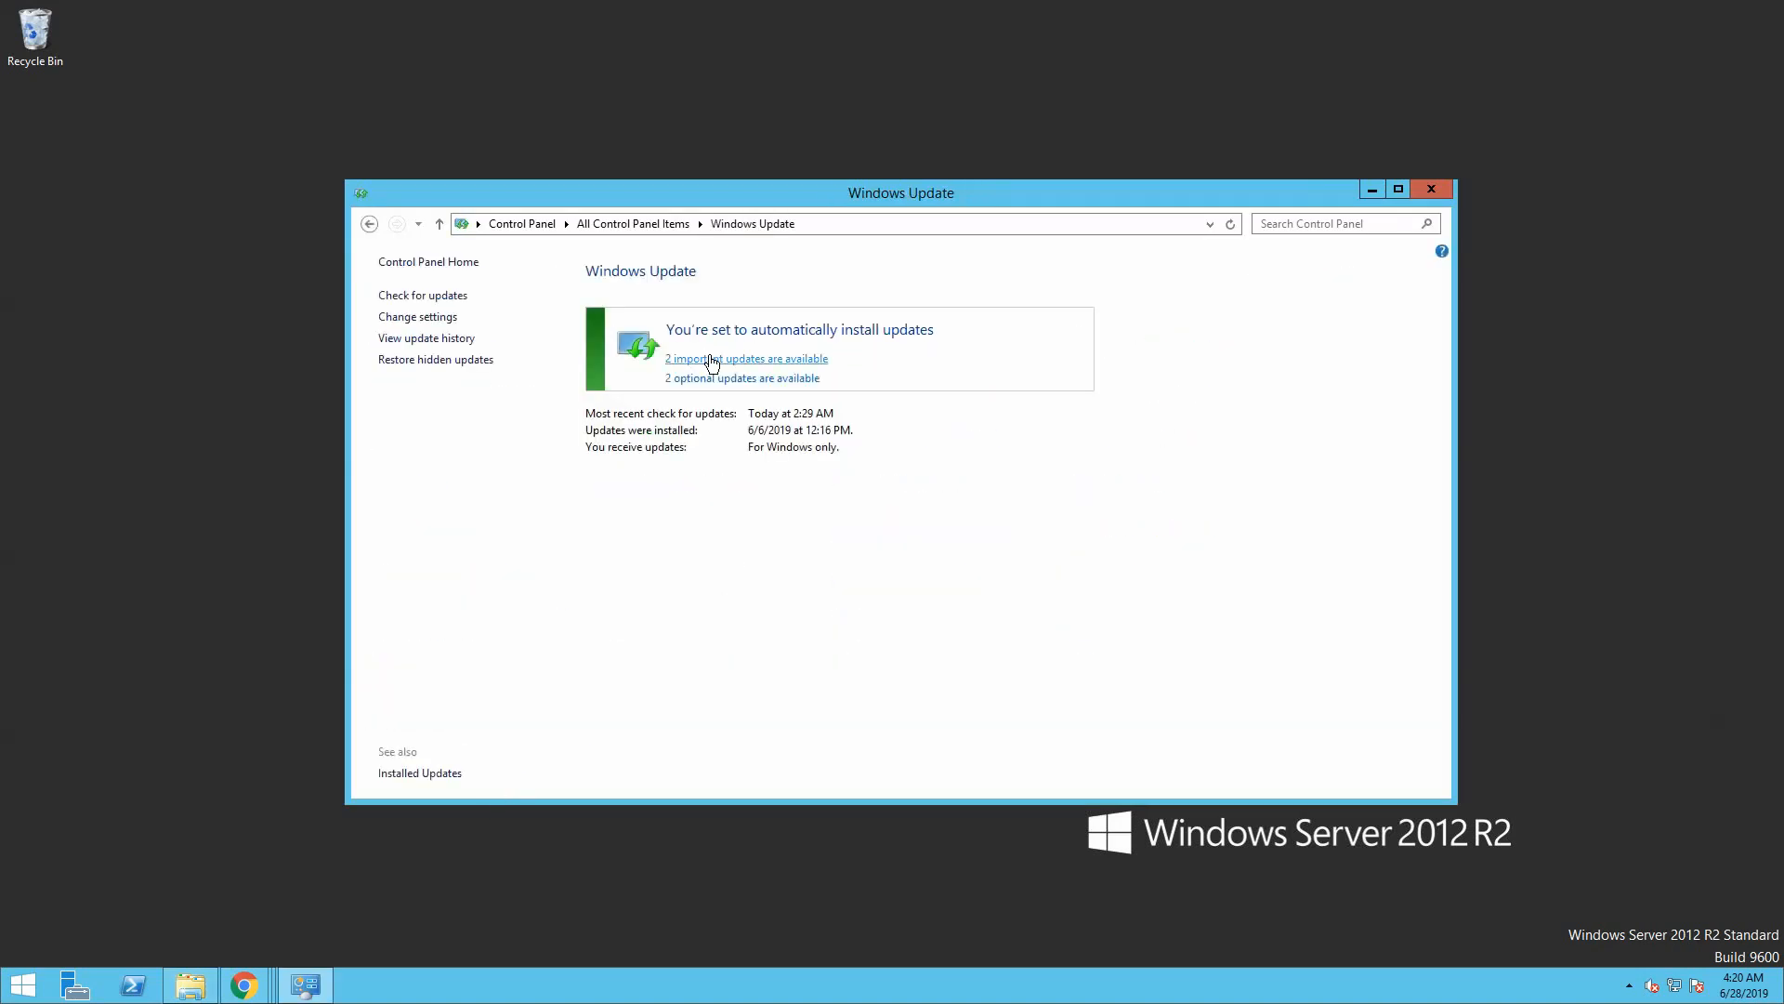
{"action": "left_click", "coordinate": [713, 361]}
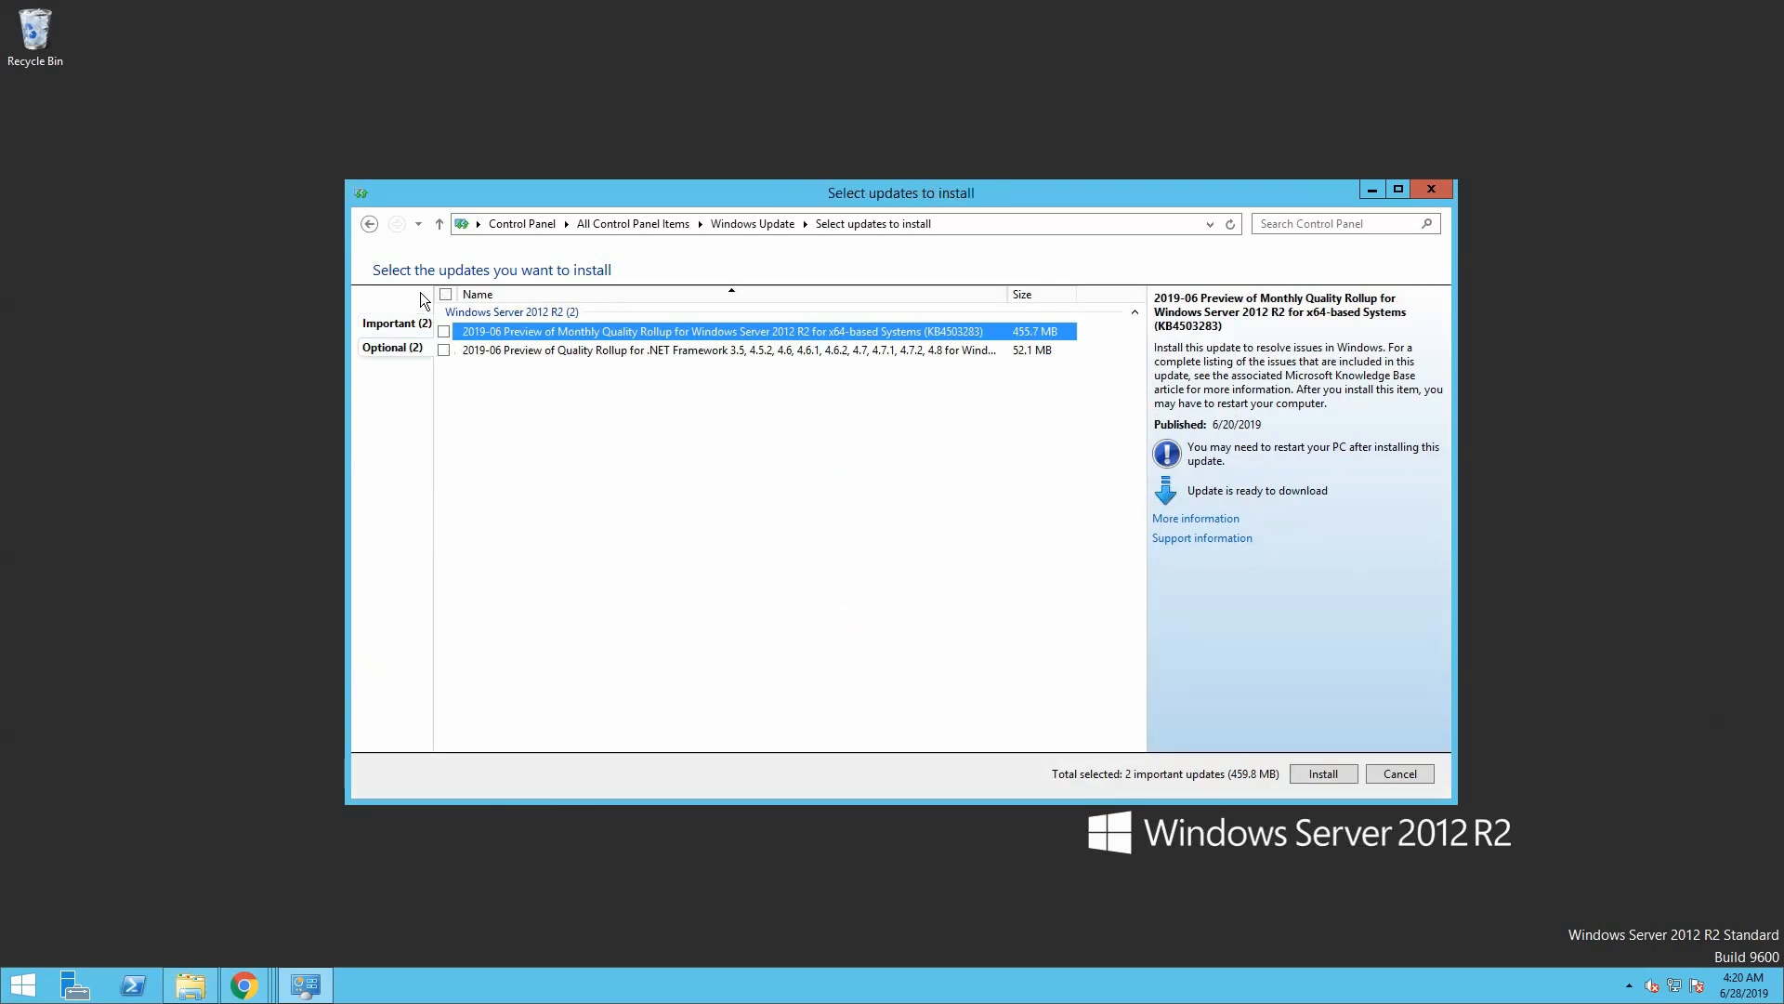
{"action": "left_click", "coordinate": [447, 295]}
{"action": "left_click", "coordinate": [1303, 771]}
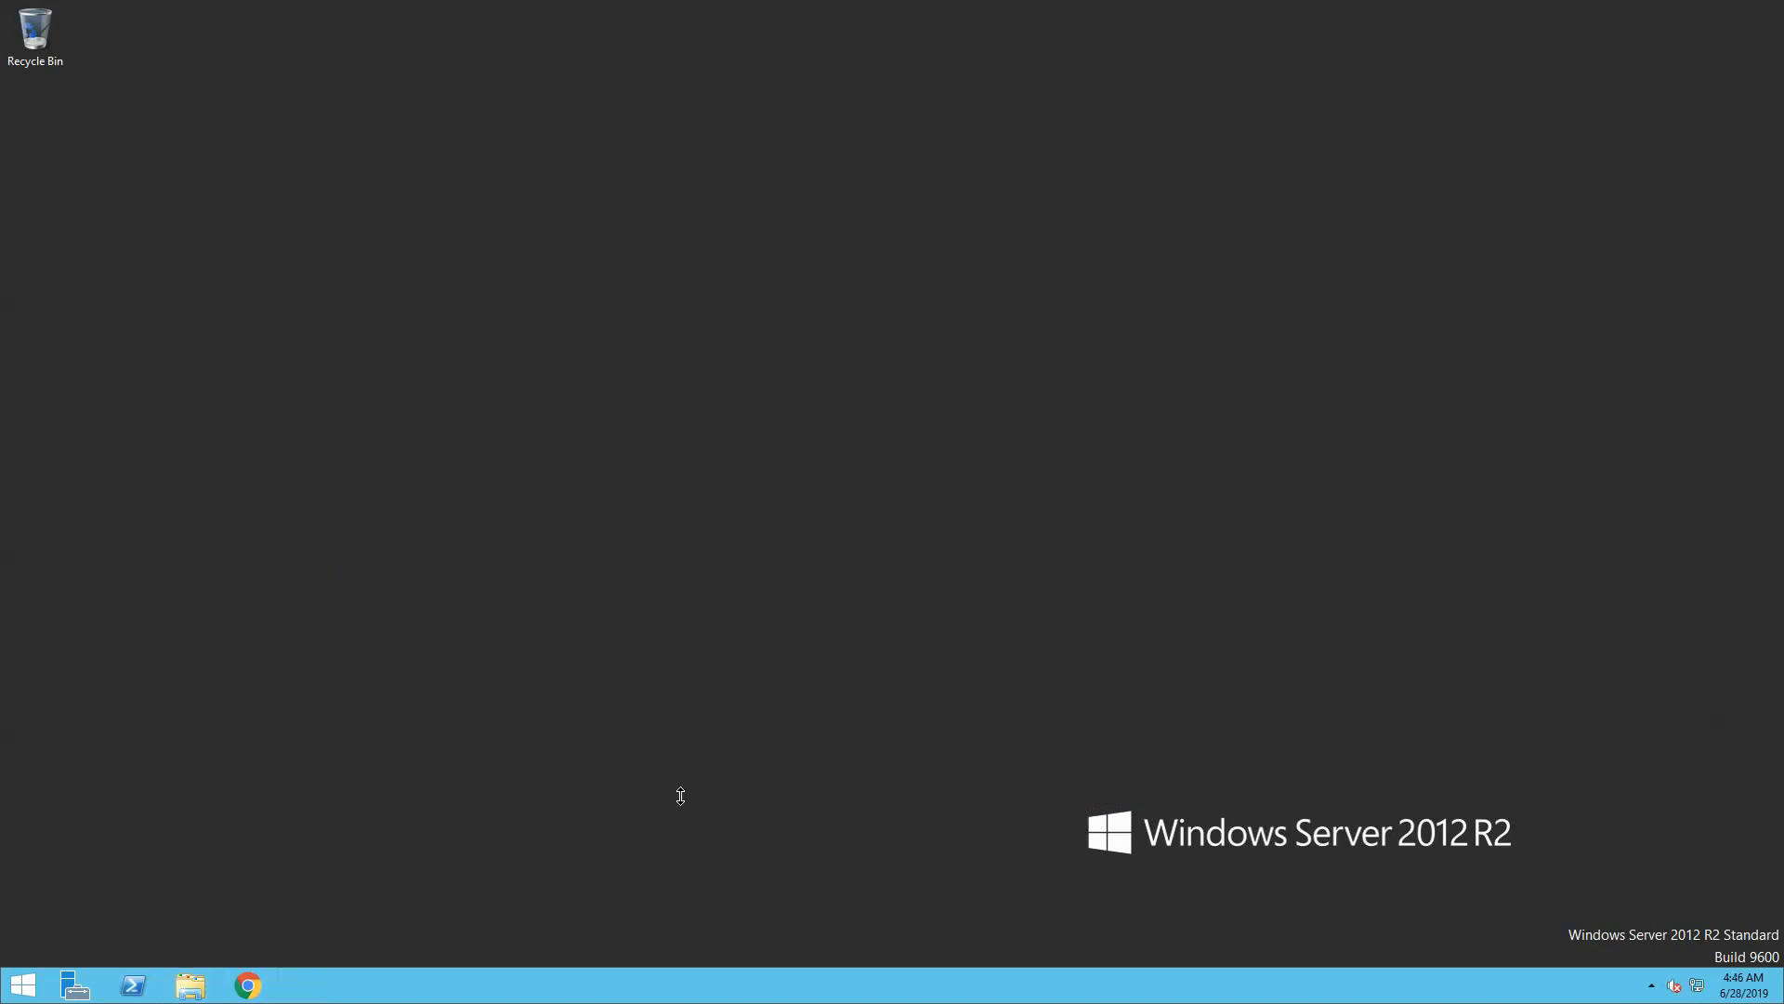
Install ODBC Driver 13 from MicrosoftODBCDriver13.1forSQLServer.msi in Downloads with default features
{"action": "left_click", "coordinate": [198, 986]}
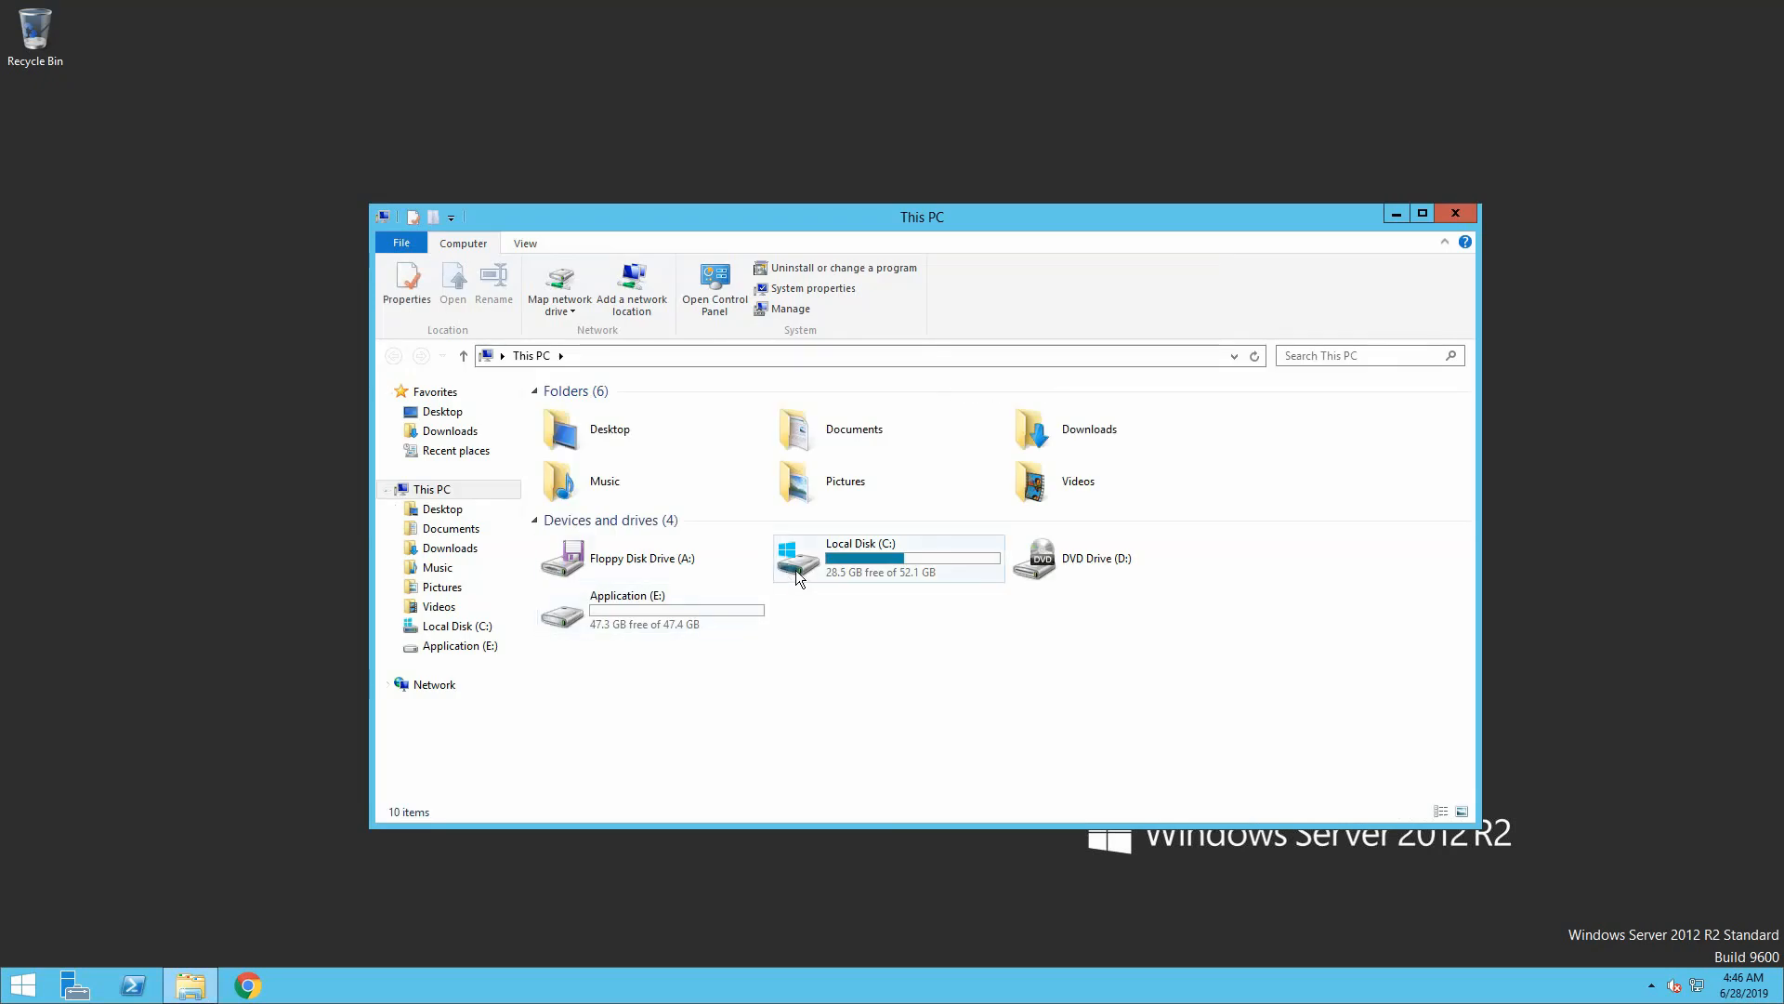
{"action": "double_click", "coordinate": [1039, 447]}
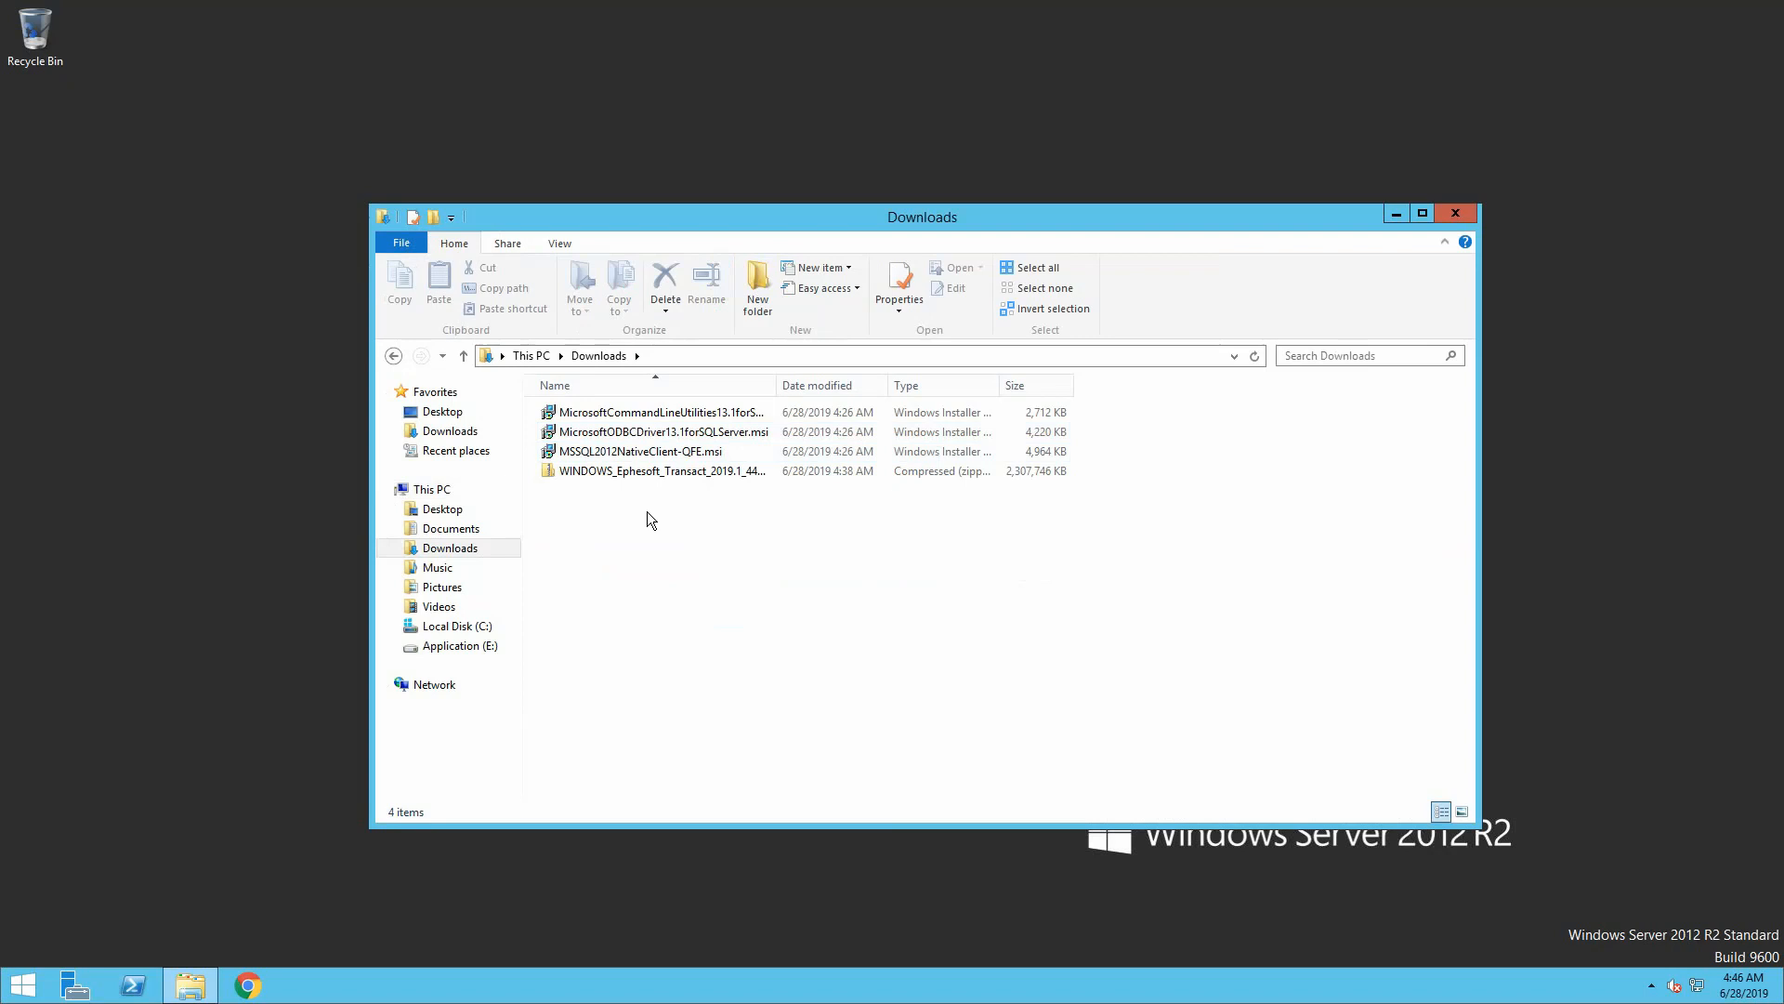
{"action": "double_click", "coordinate": [735, 434]}
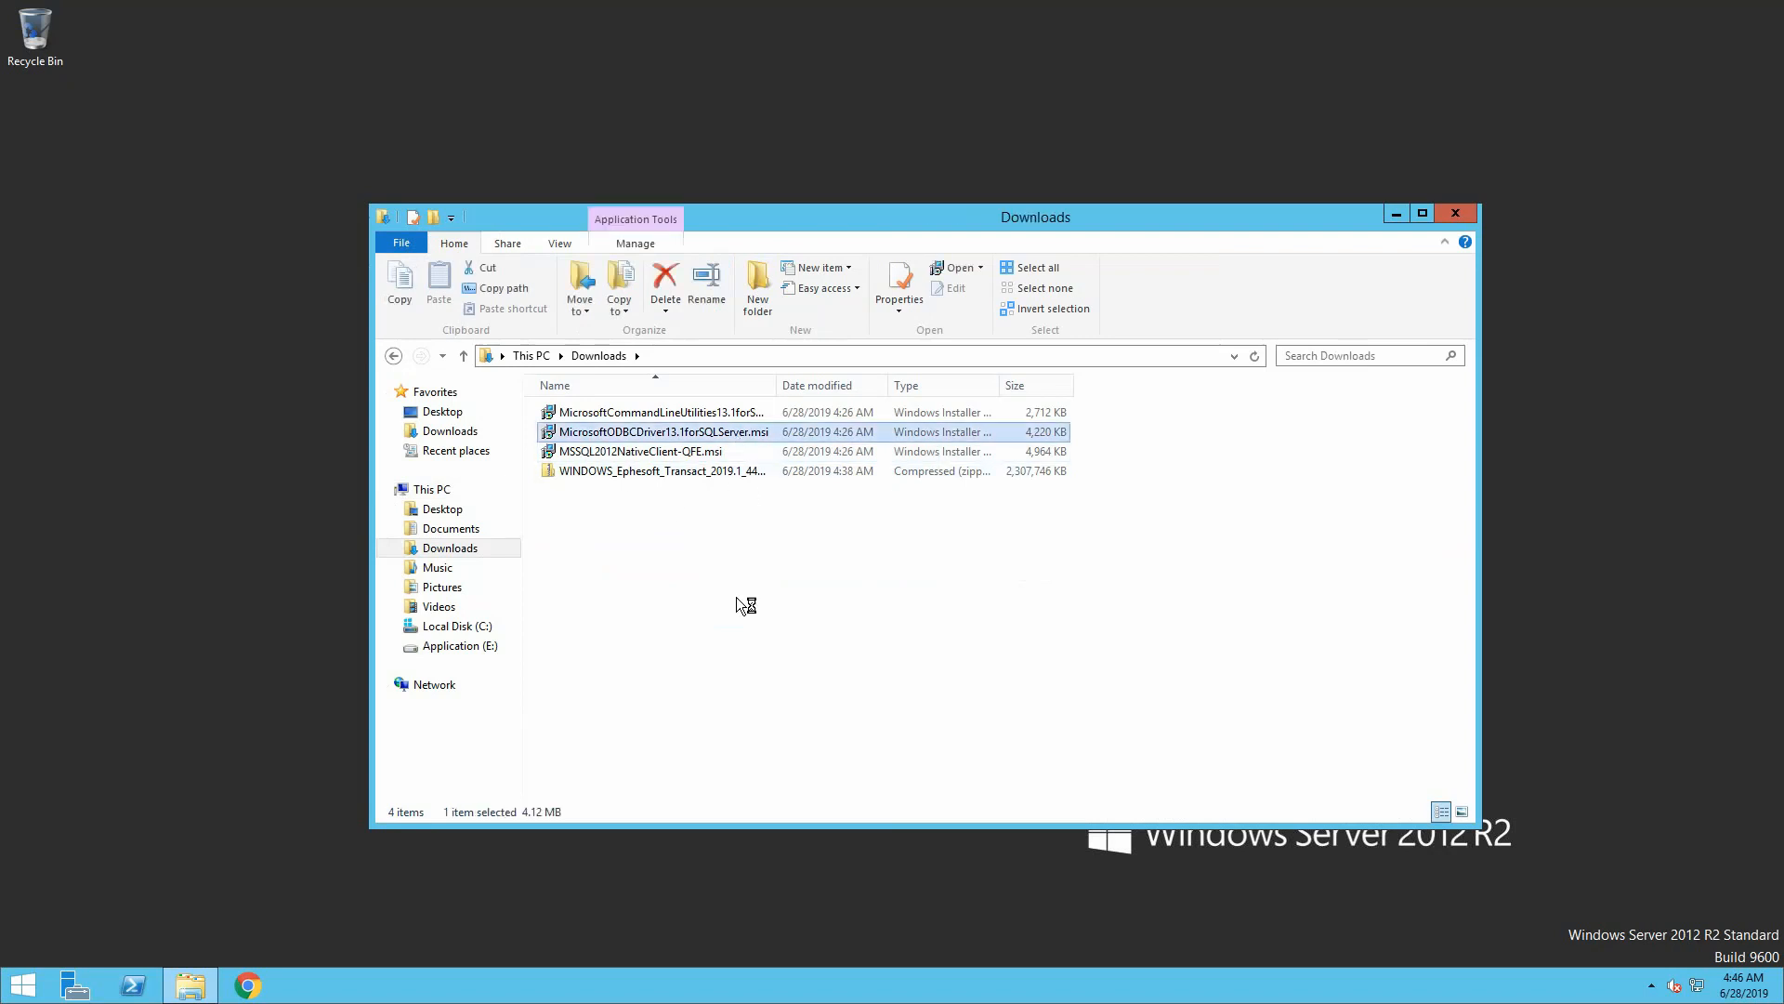
{"action": "left_click", "coordinate": [950, 513]}
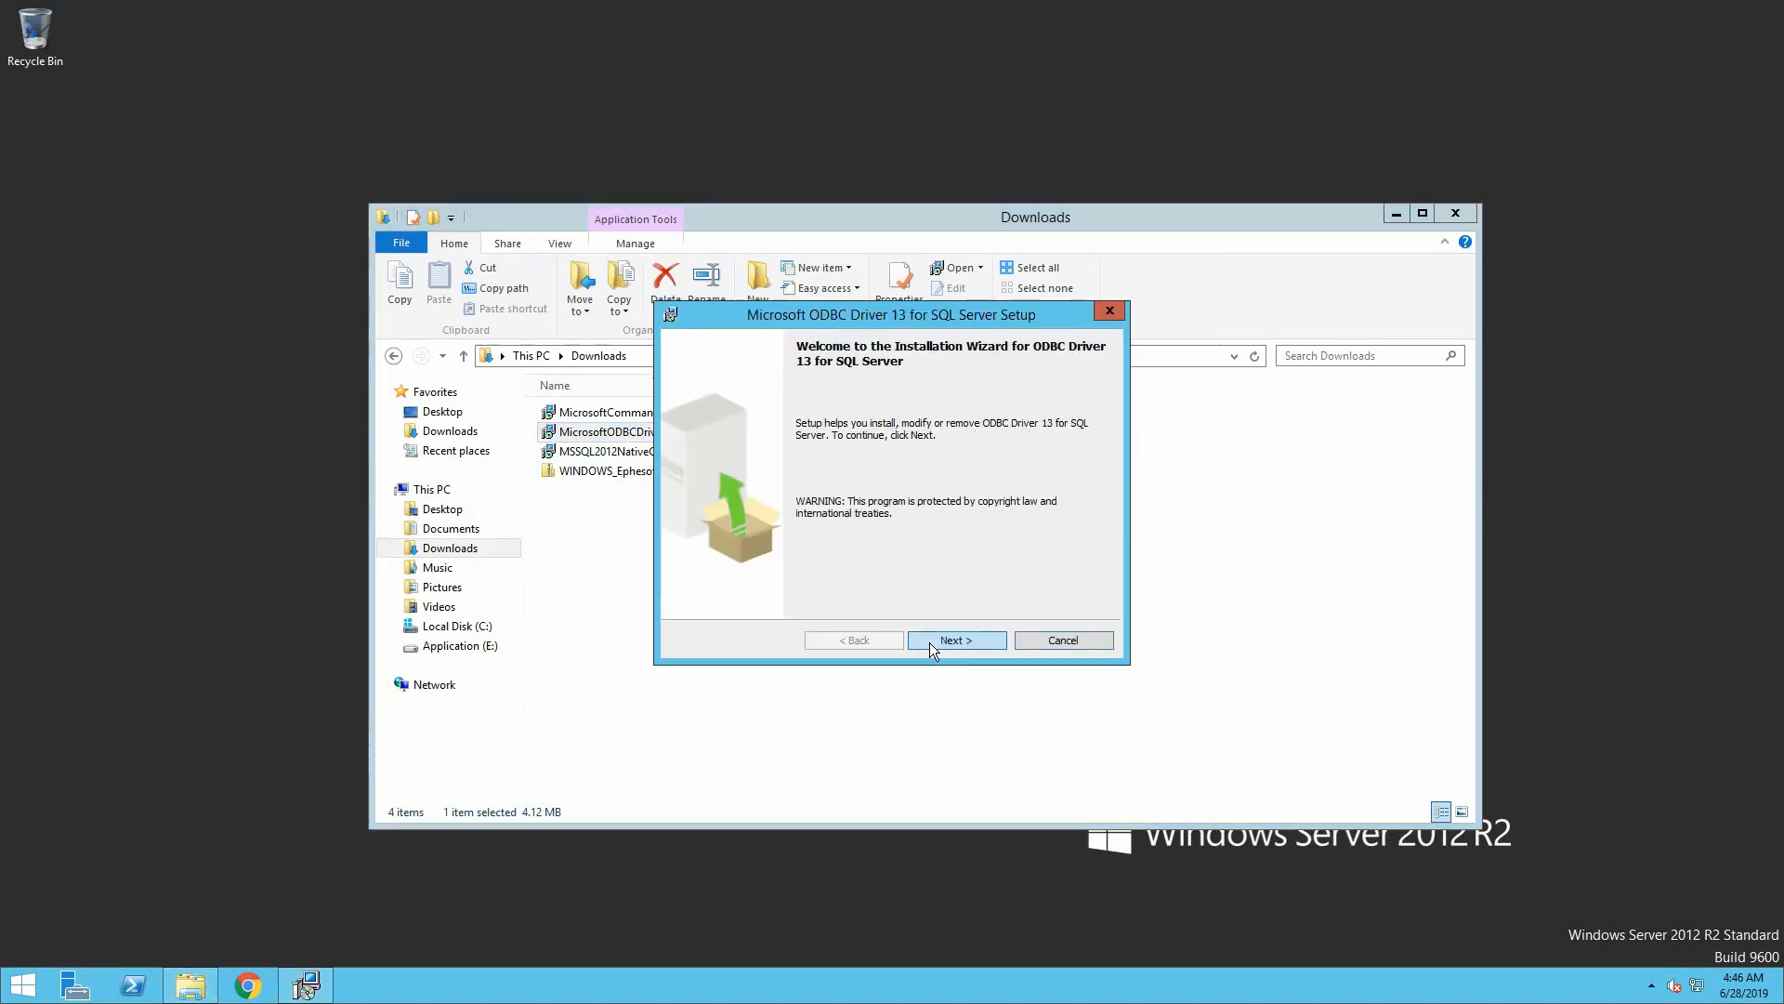
{"action": "left_click", "coordinate": [930, 644]}
{"action": "left_click", "coordinate": [804, 576]}
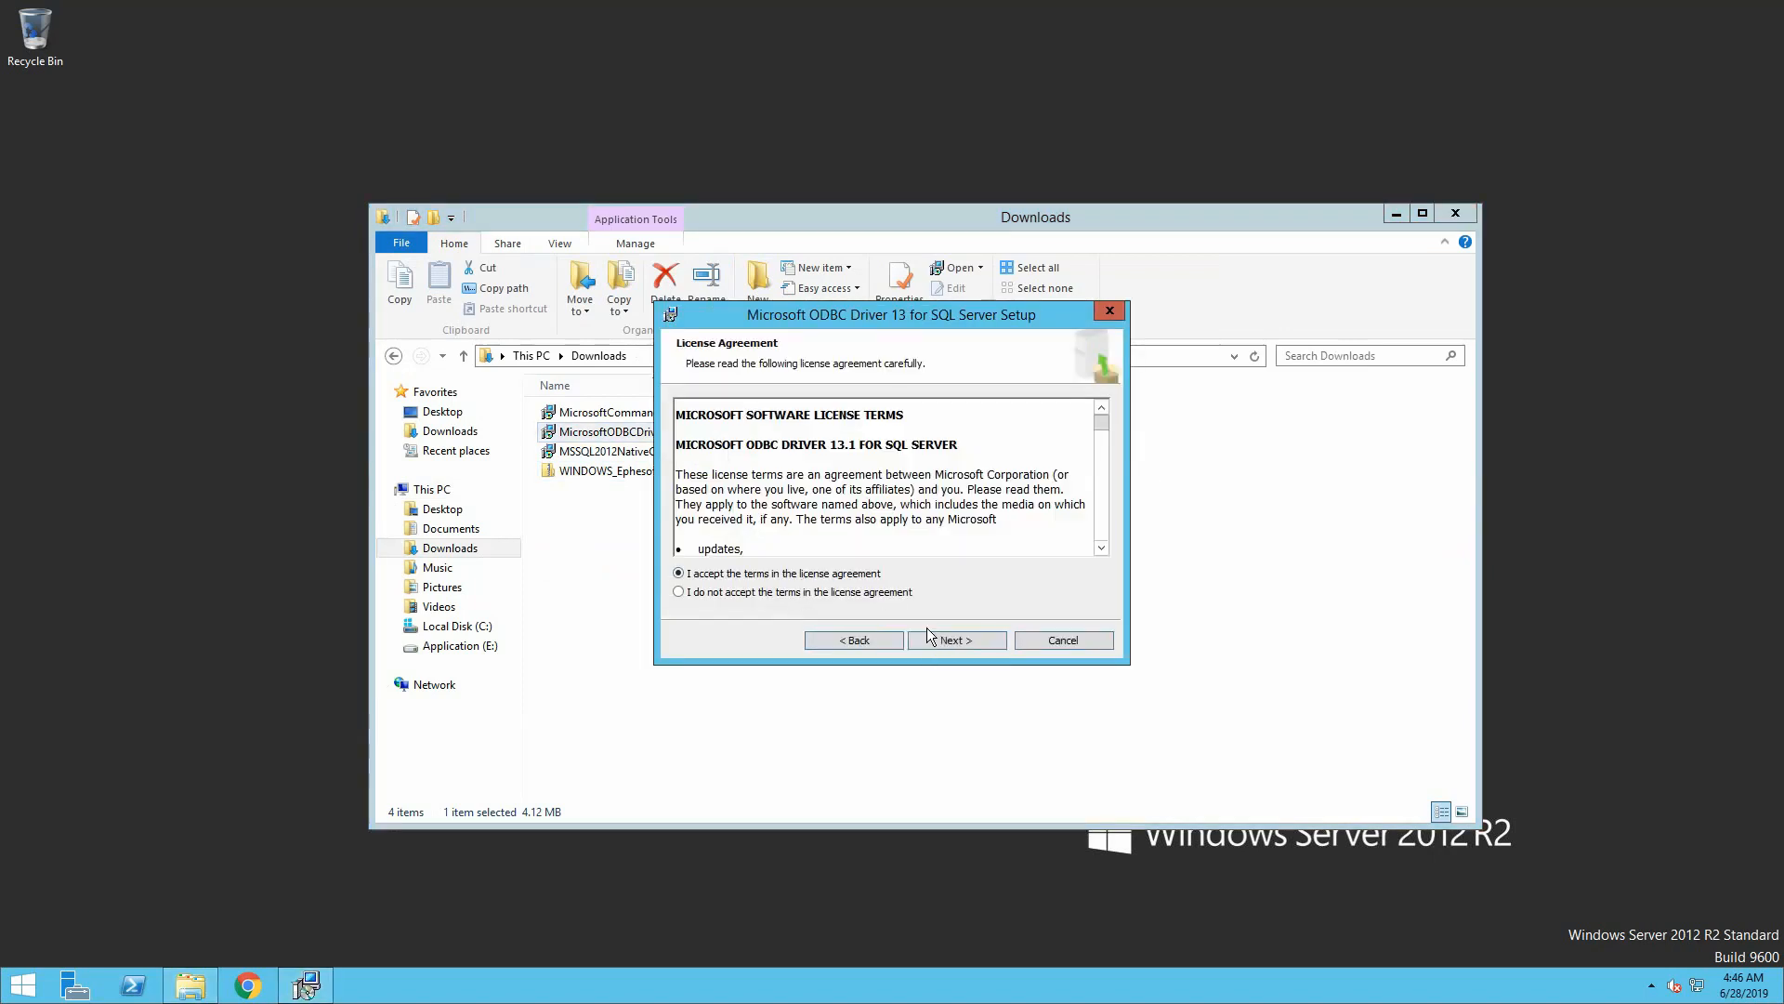
{"action": "left_click", "coordinate": [934, 640]}
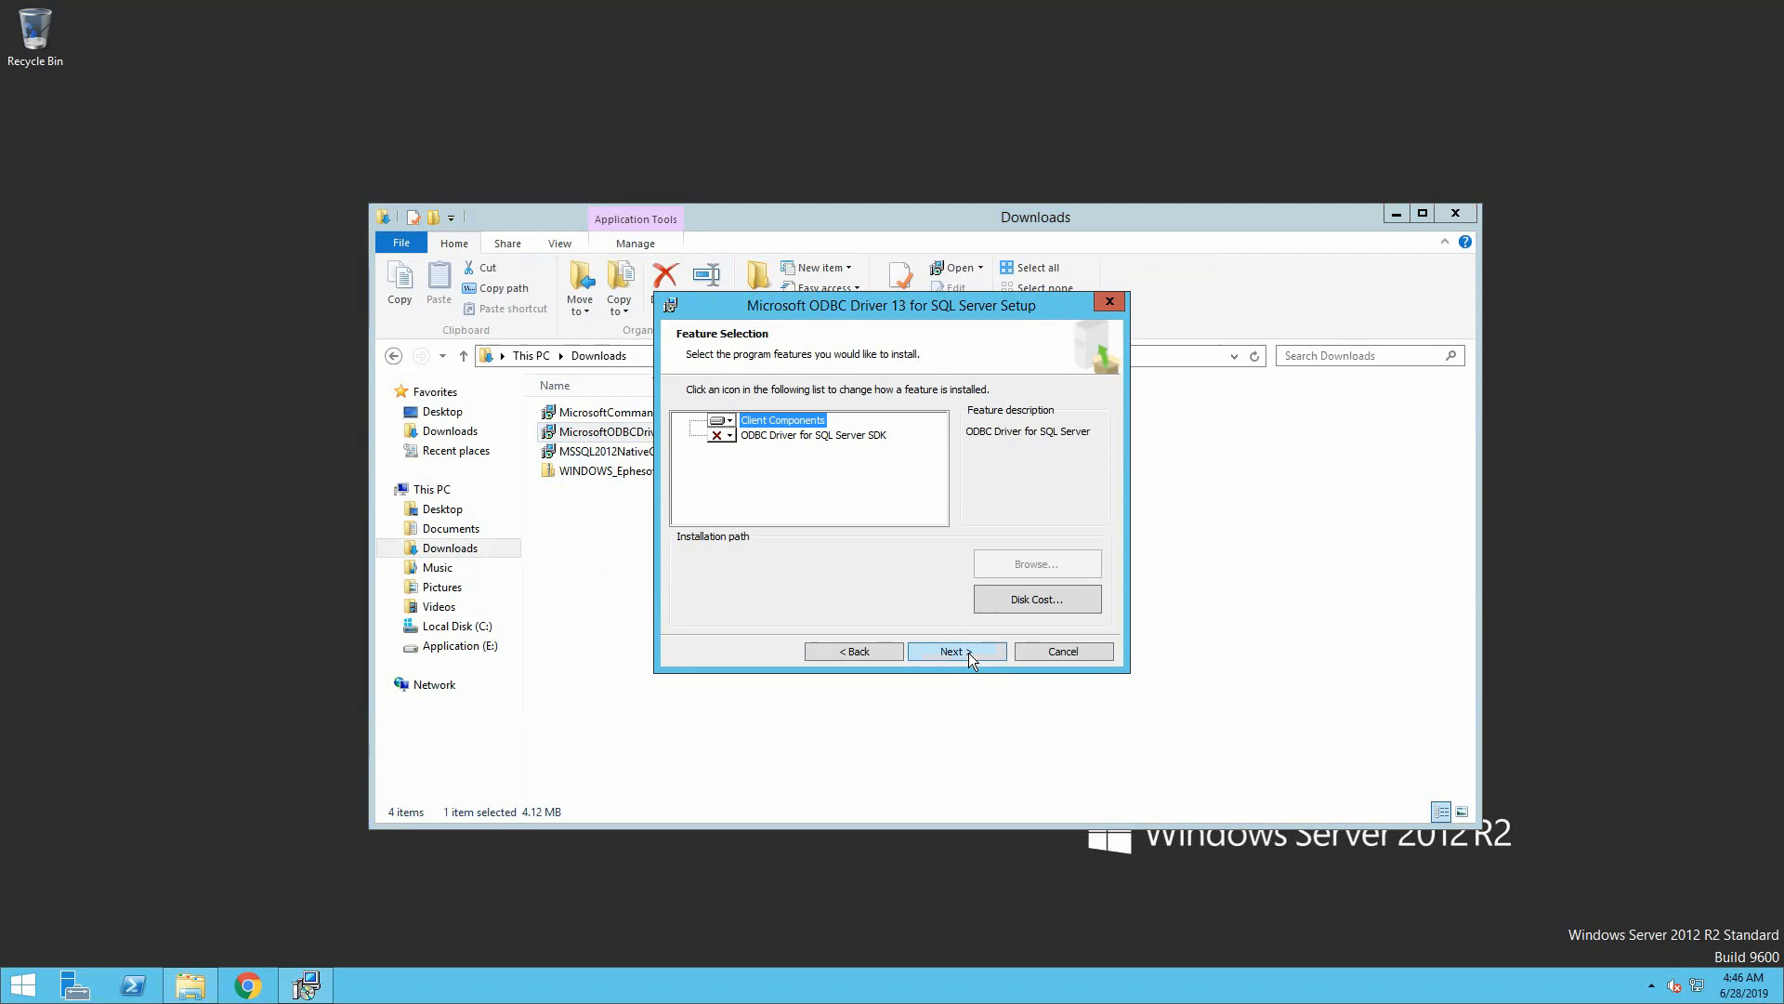
{"action": "left_click", "coordinate": [964, 650]}
{"action": "left_click", "coordinate": [963, 643]}
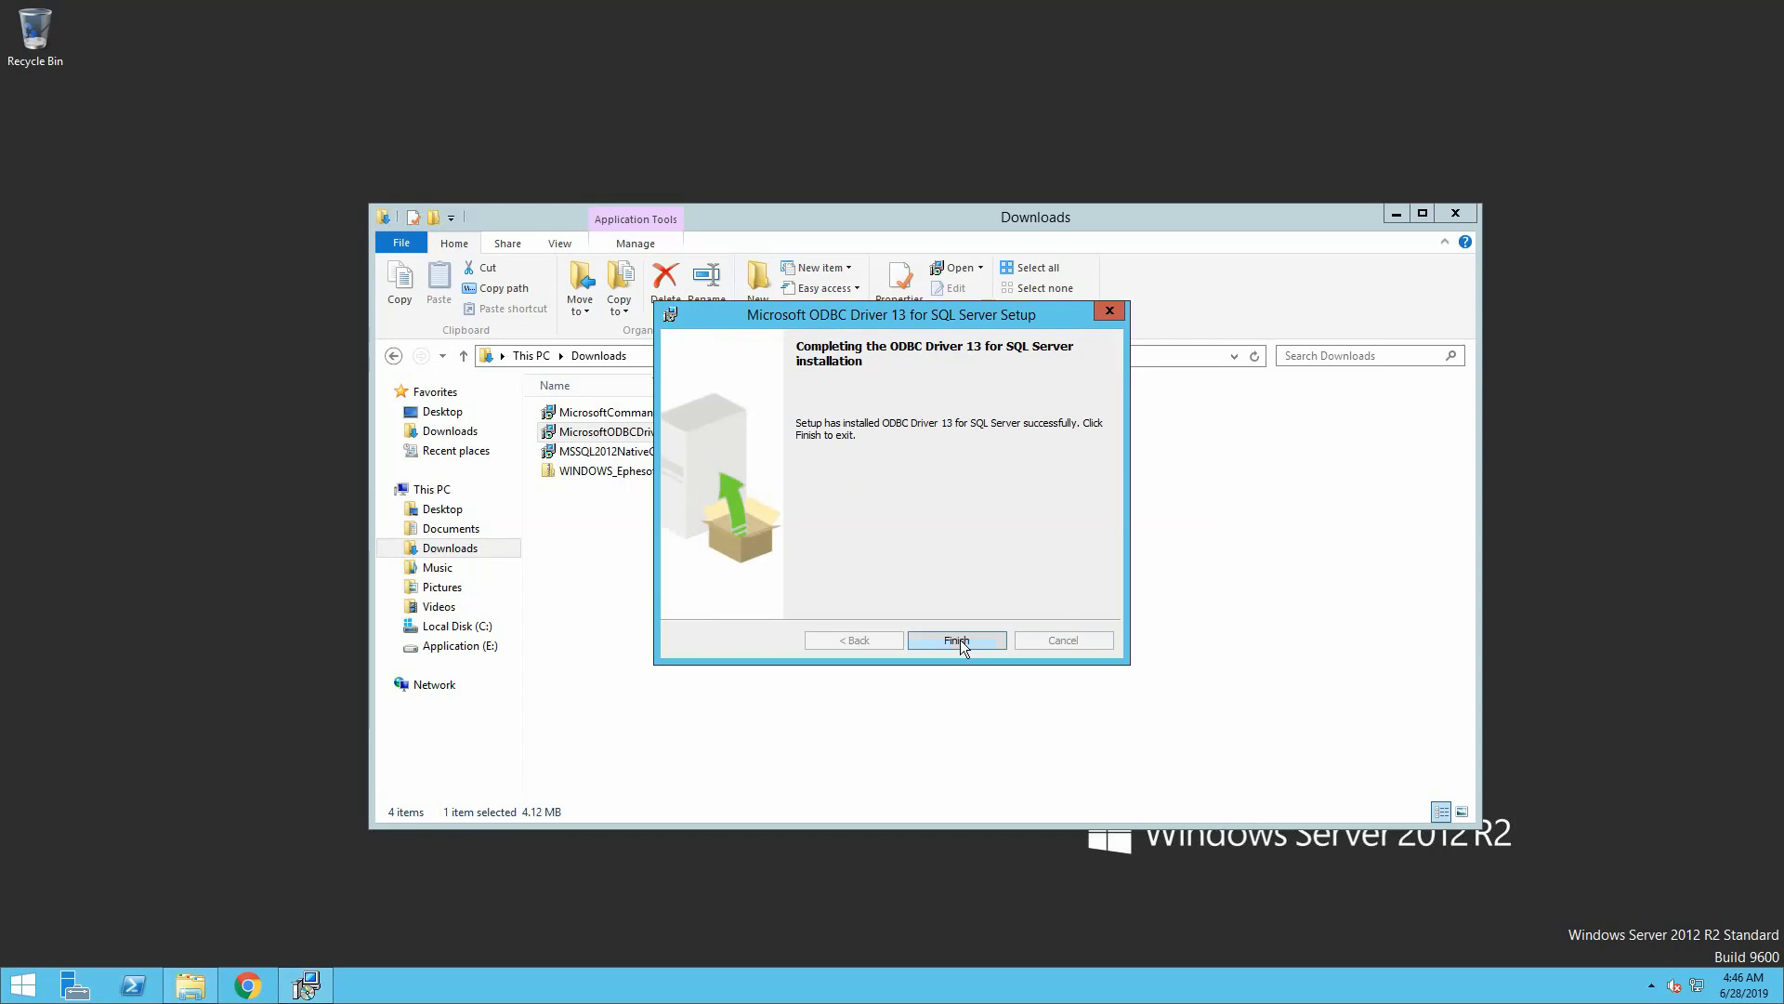
{"action": "left_click", "coordinate": [958, 640]}
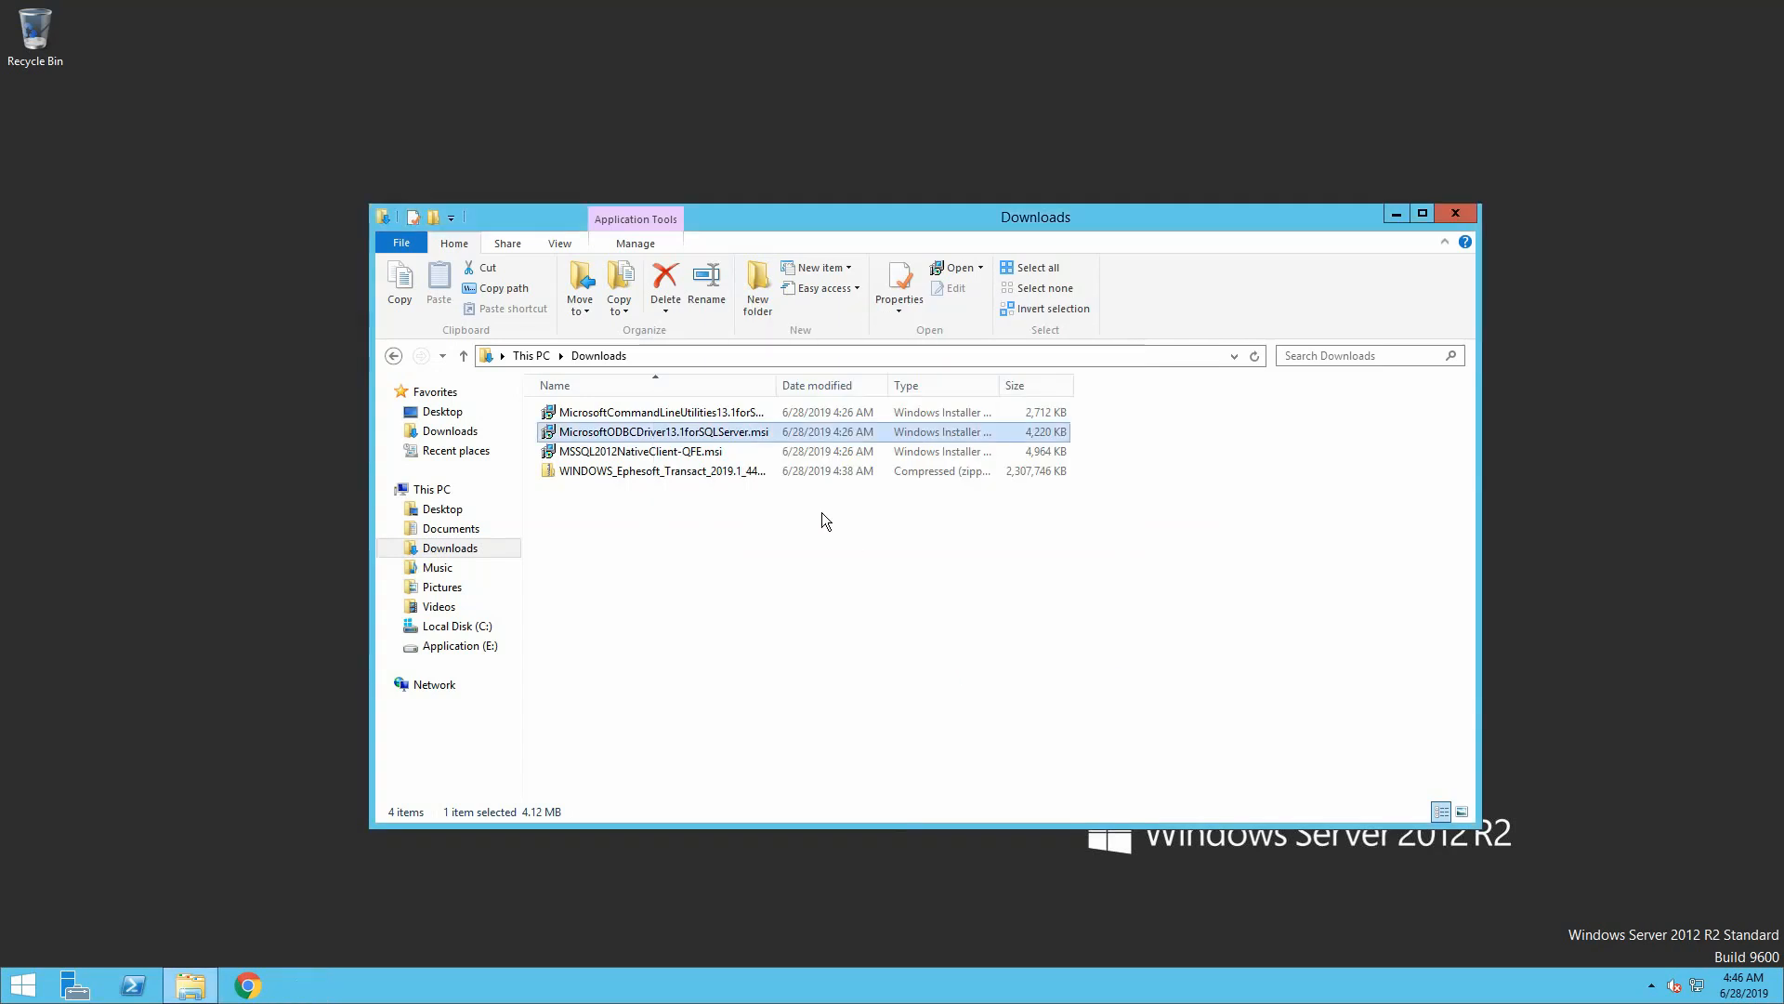
Install Microsoft Command Line Utilities 13 for SQL Server from its .msi in Downloads
{"action": "double_click", "coordinate": [710, 412]}
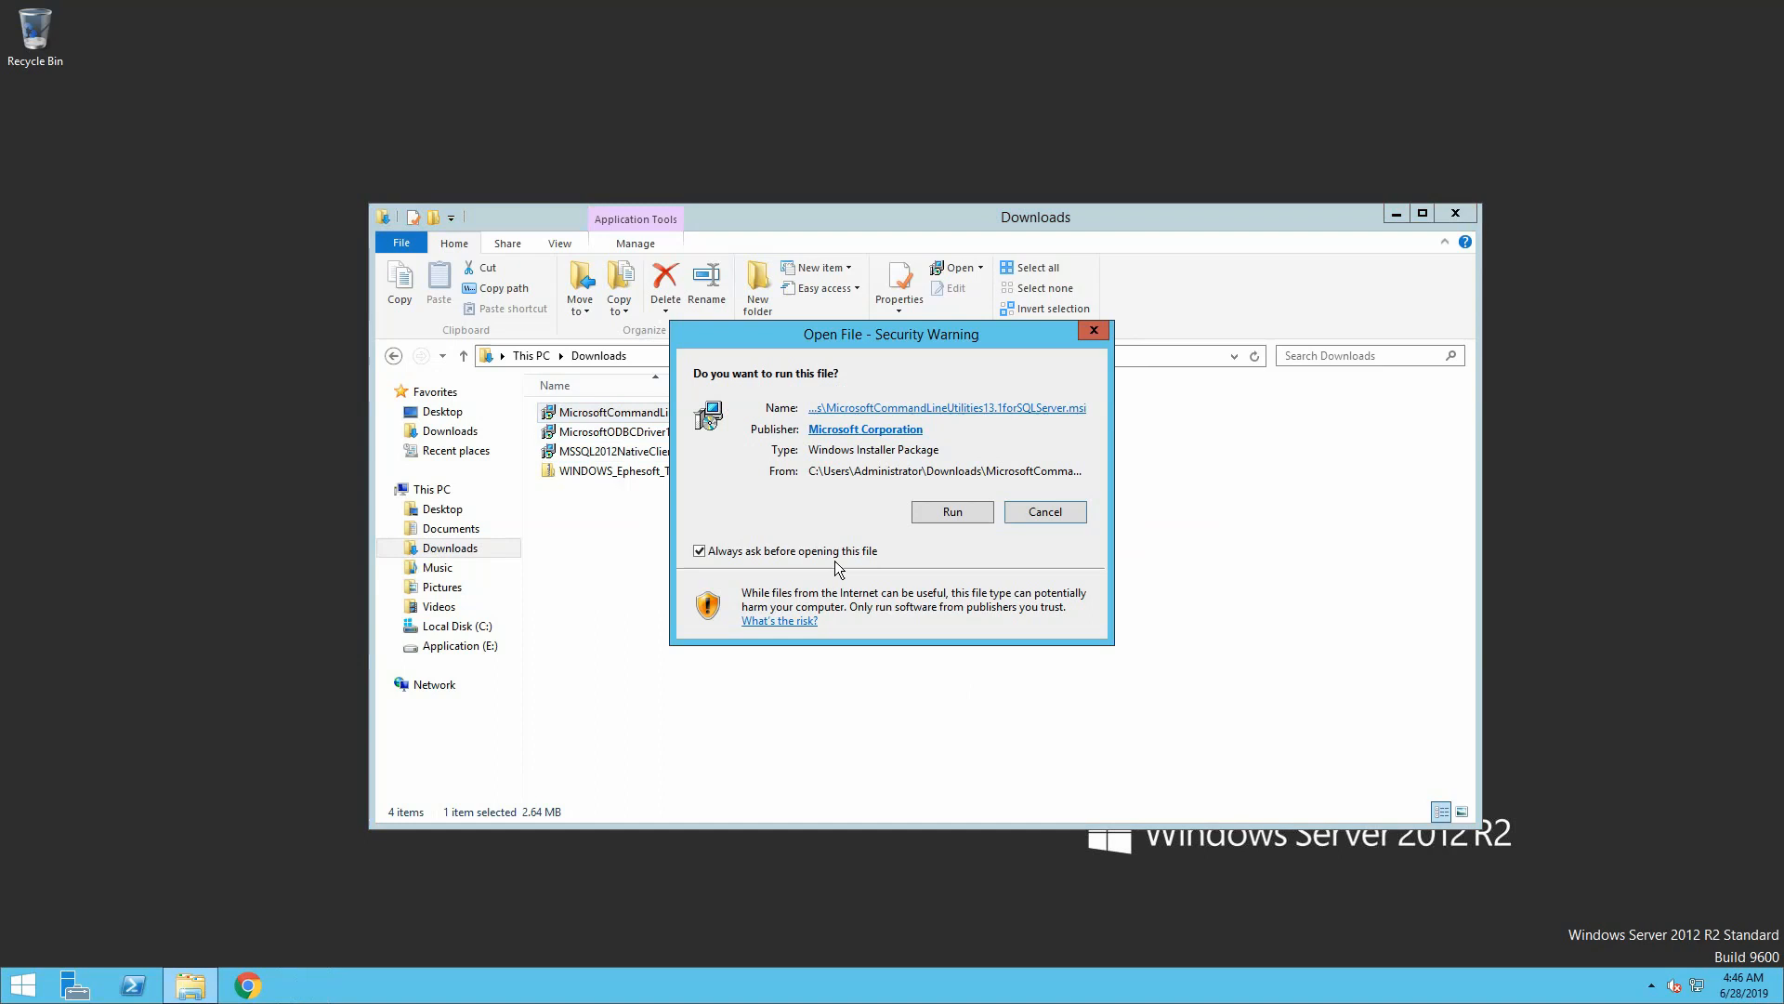
{"action": "left_click", "coordinate": [965, 517]}
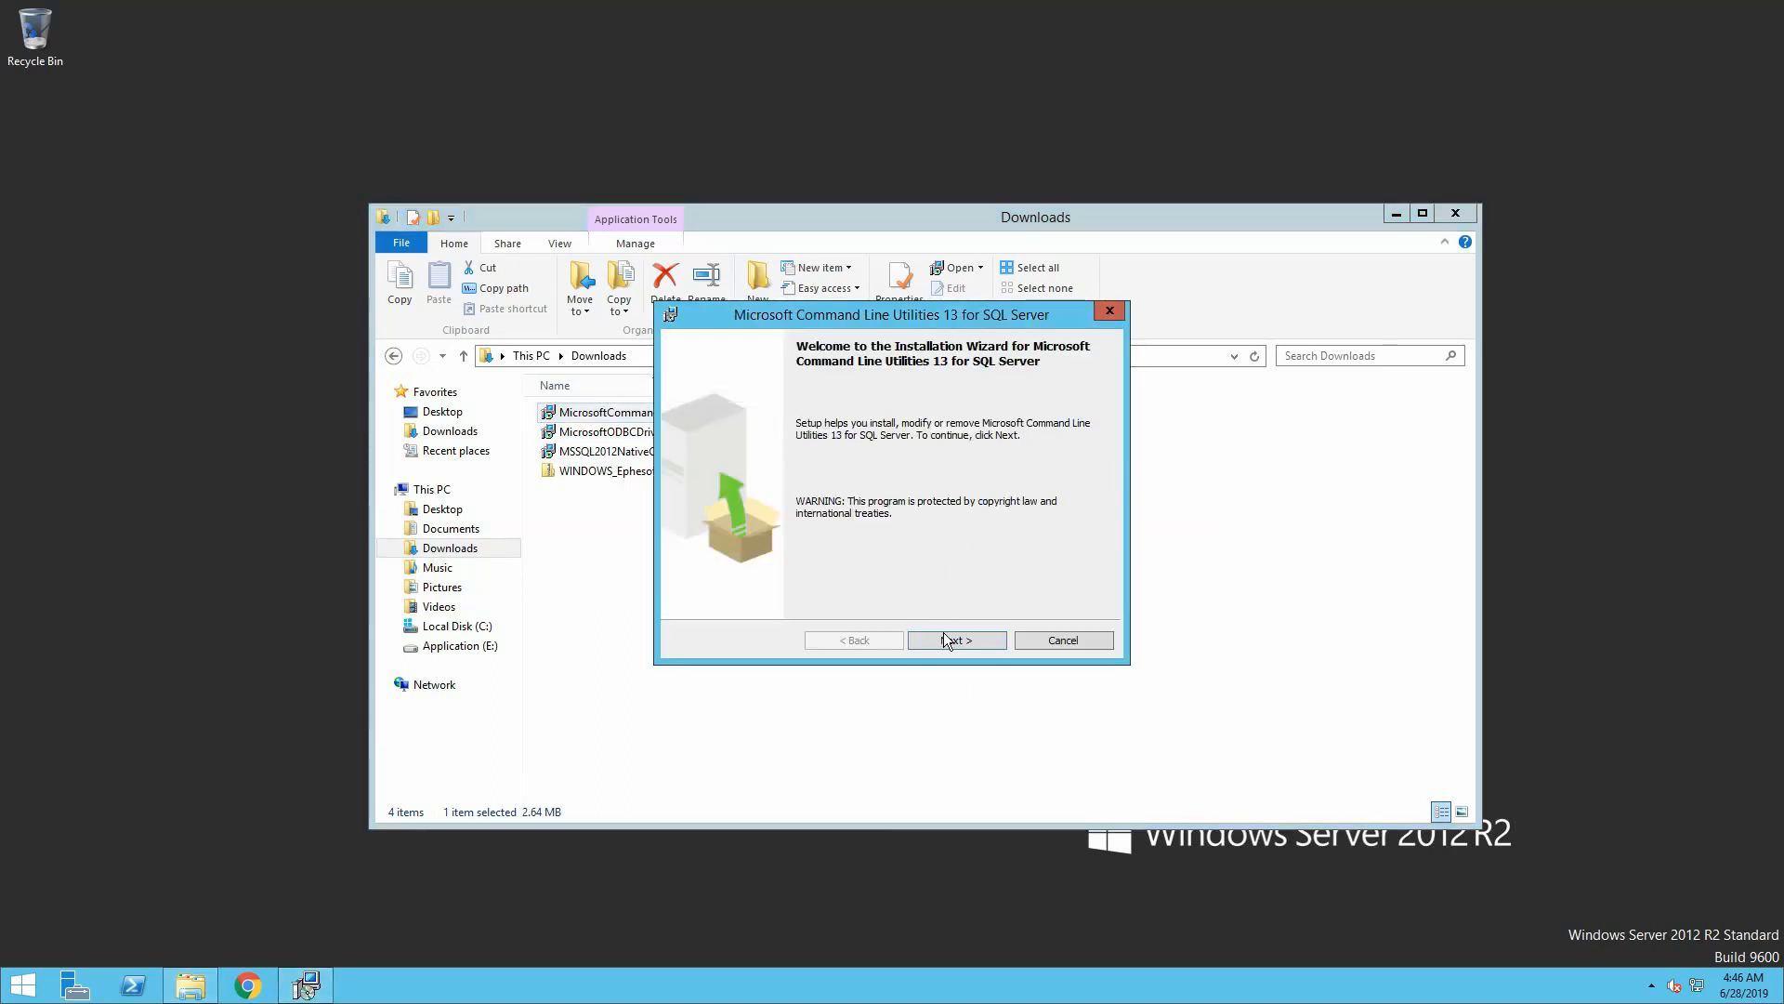
{"action": "left_click", "coordinate": [946, 640]}
{"action": "left_click", "coordinate": [841, 575]}
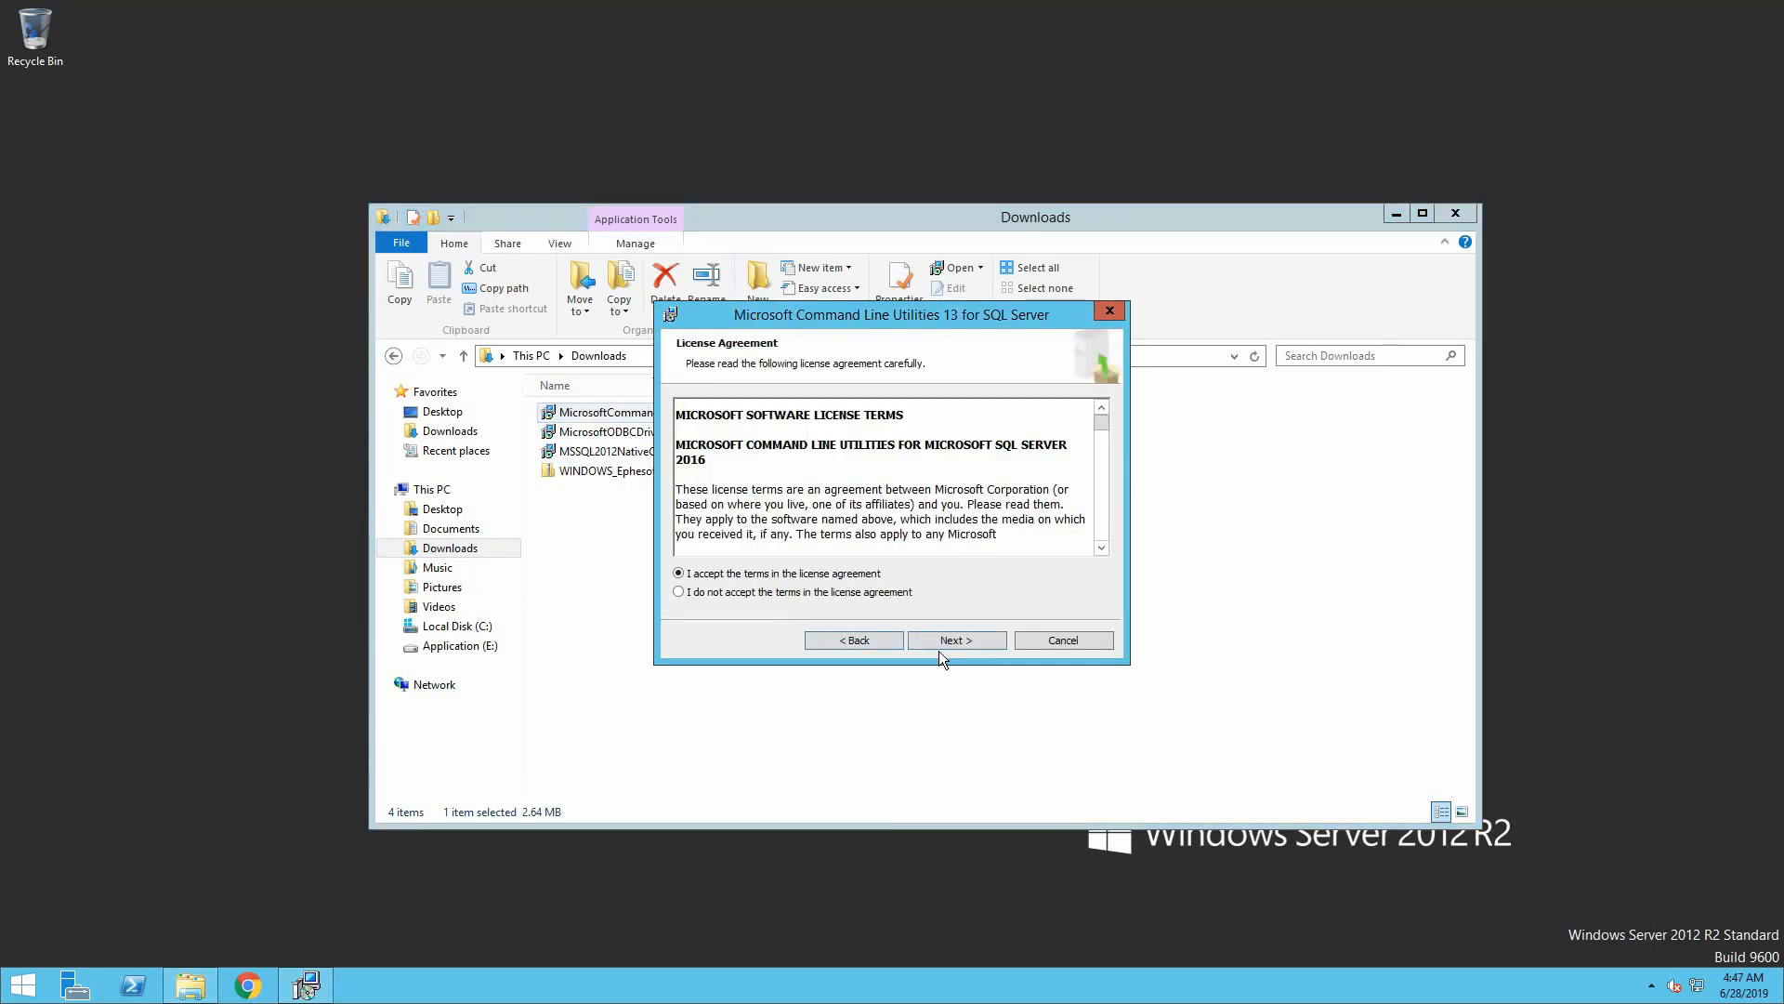
{"action": "left_click", "coordinate": [954, 642]}
{"action": "left_click", "coordinate": [958, 640]}
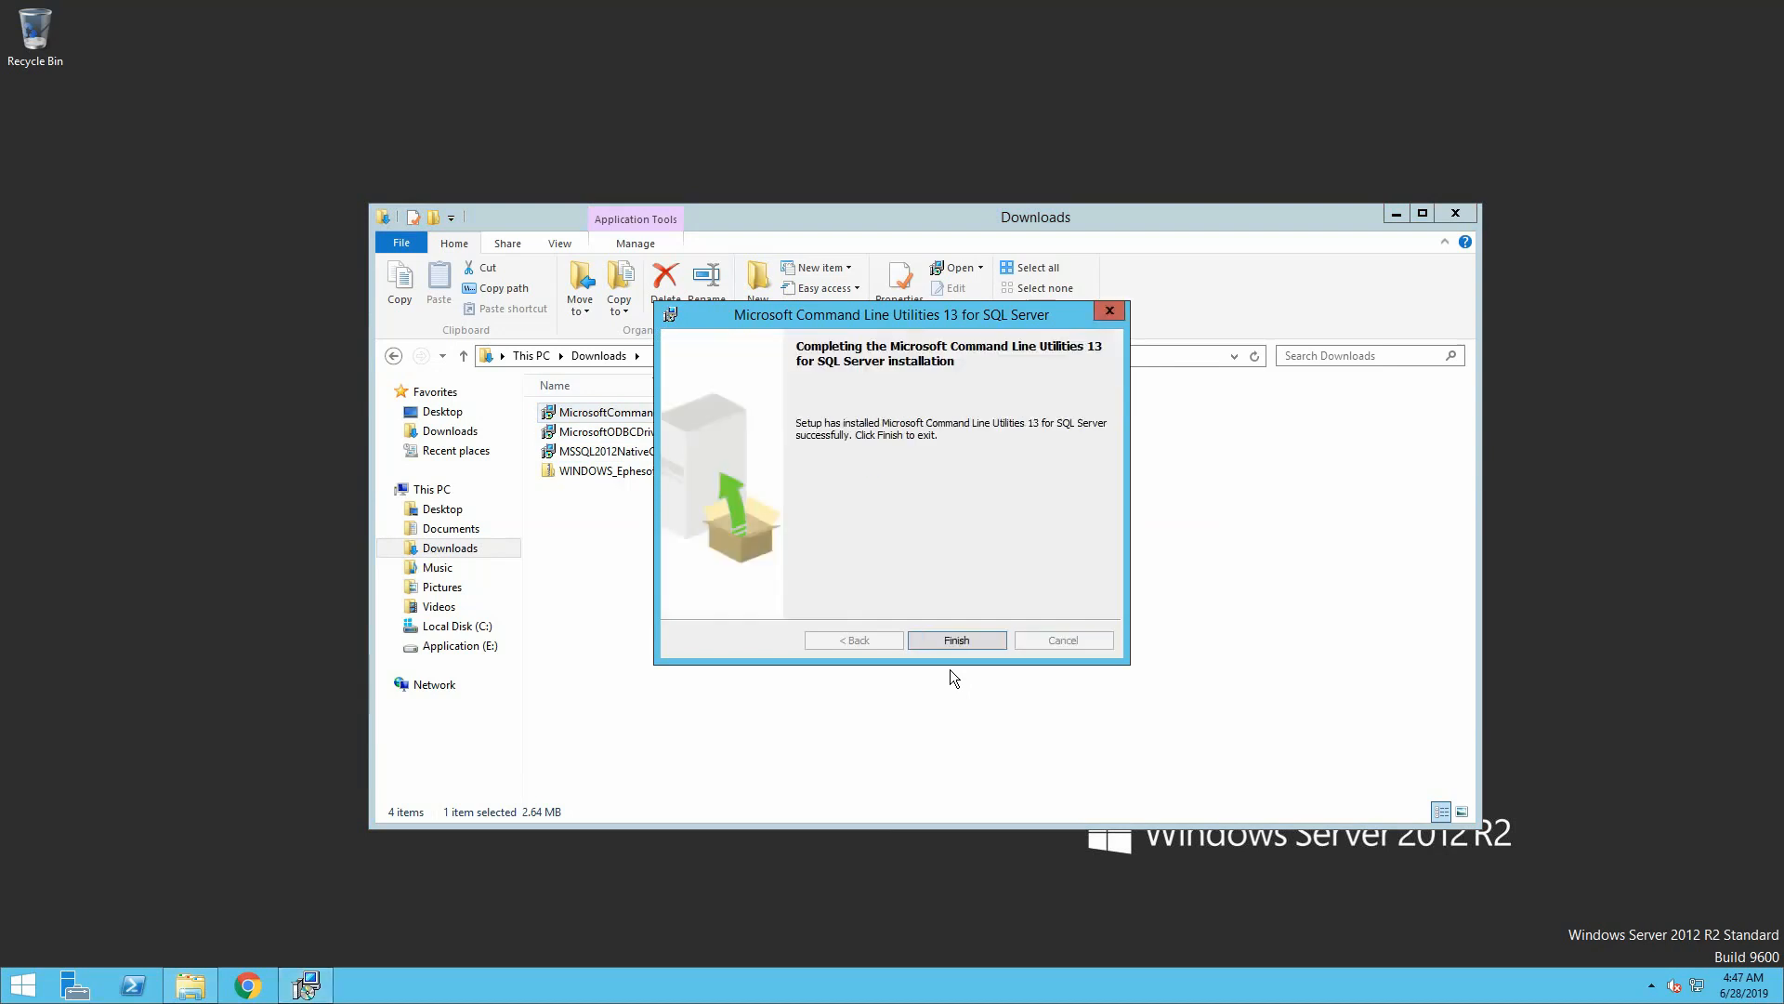
{"action": "left_click", "coordinate": [955, 640]}
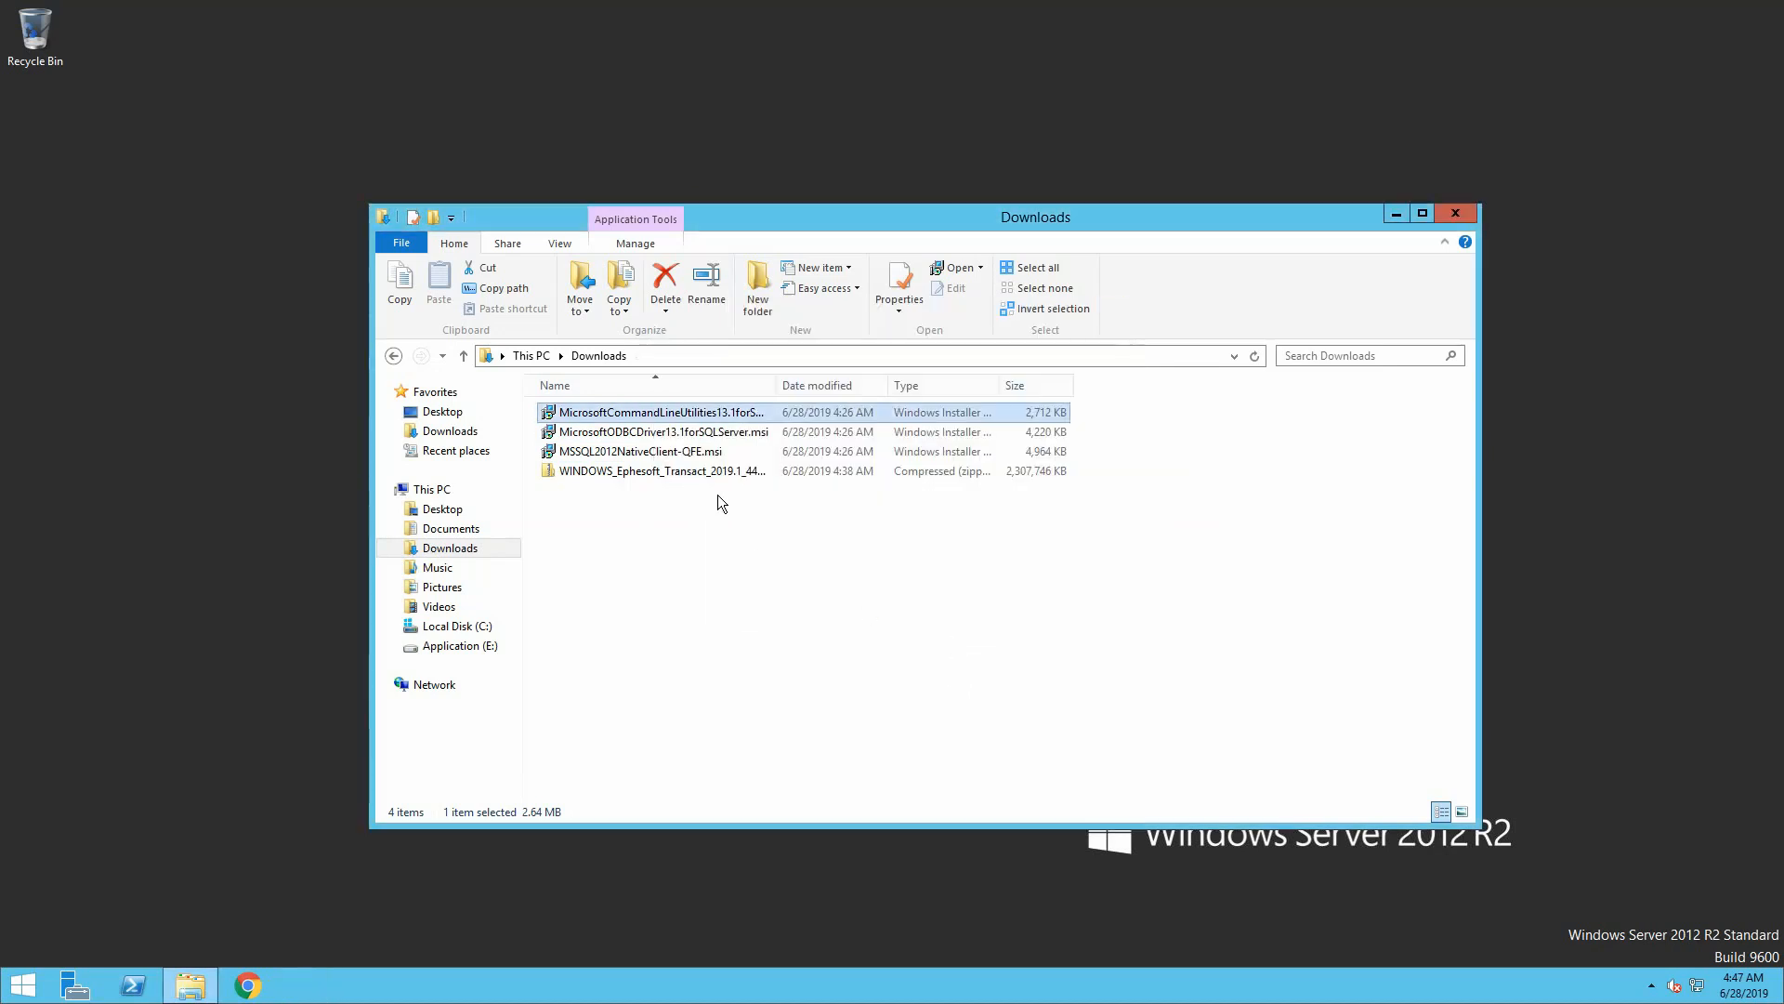
Install SQL Server 2012 Native Client from MSSQL2012NativeClient-QFE.msi with default features
{"action": "double_click", "coordinate": [703, 460]}
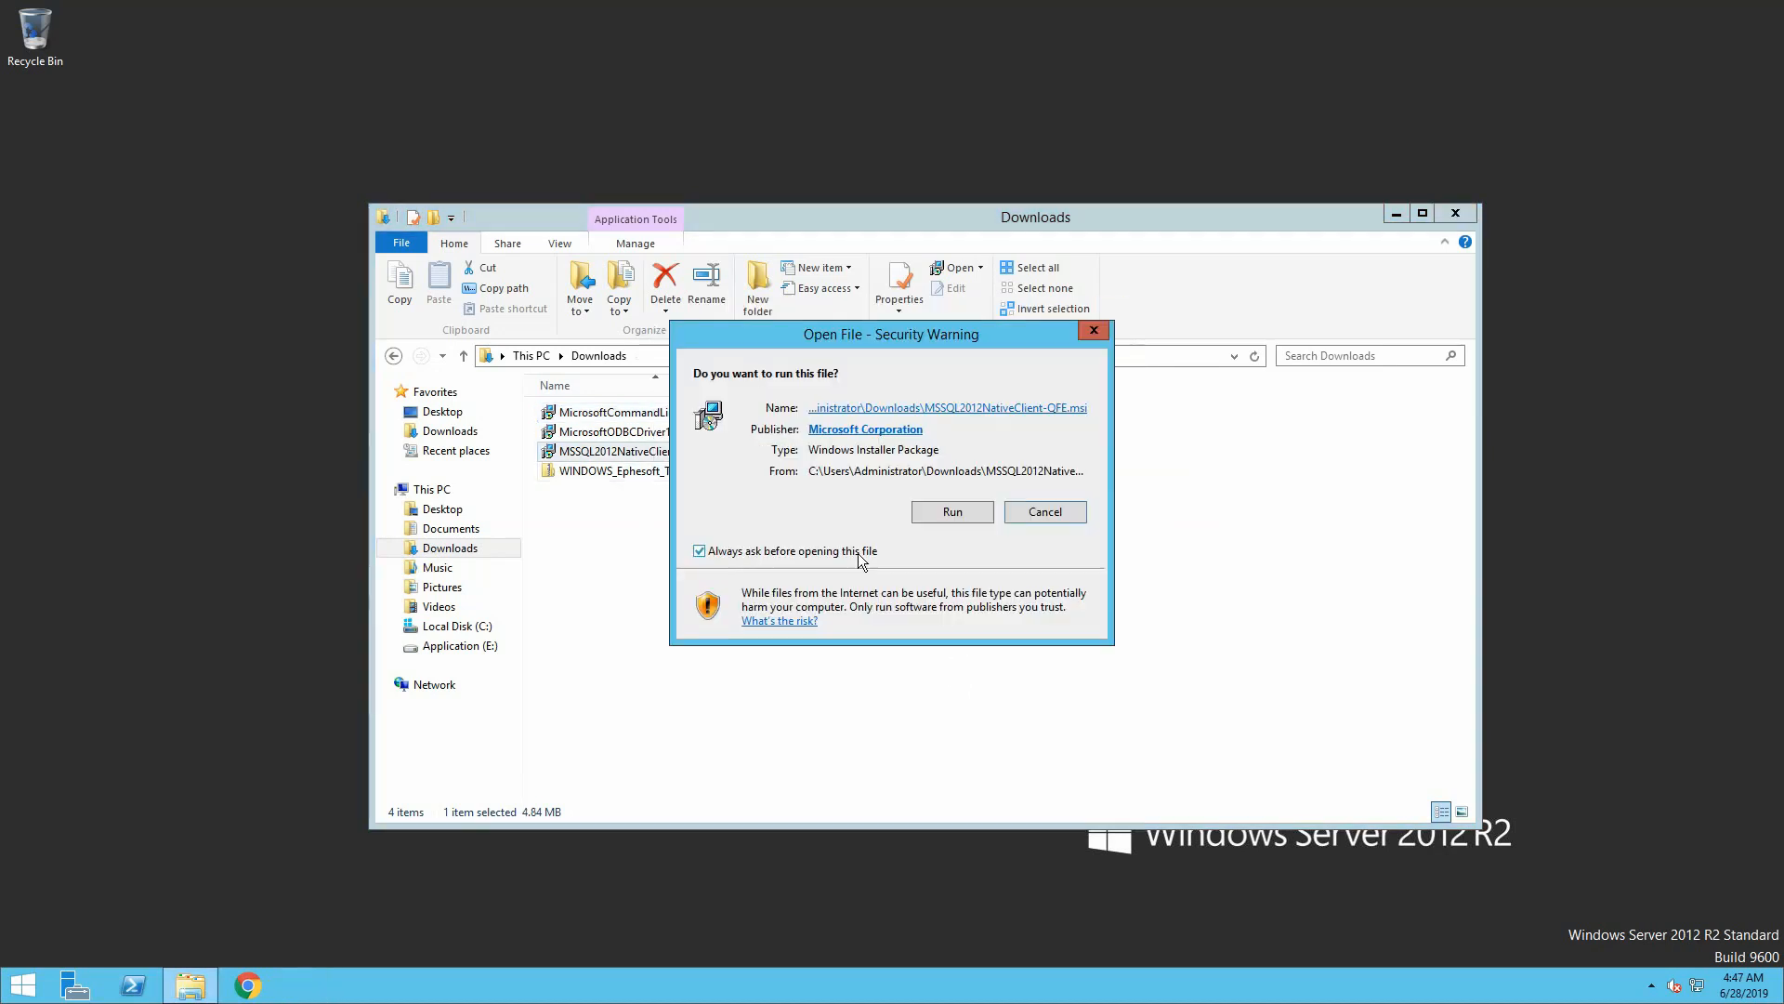
{"action": "left_click", "coordinate": [935, 510]}
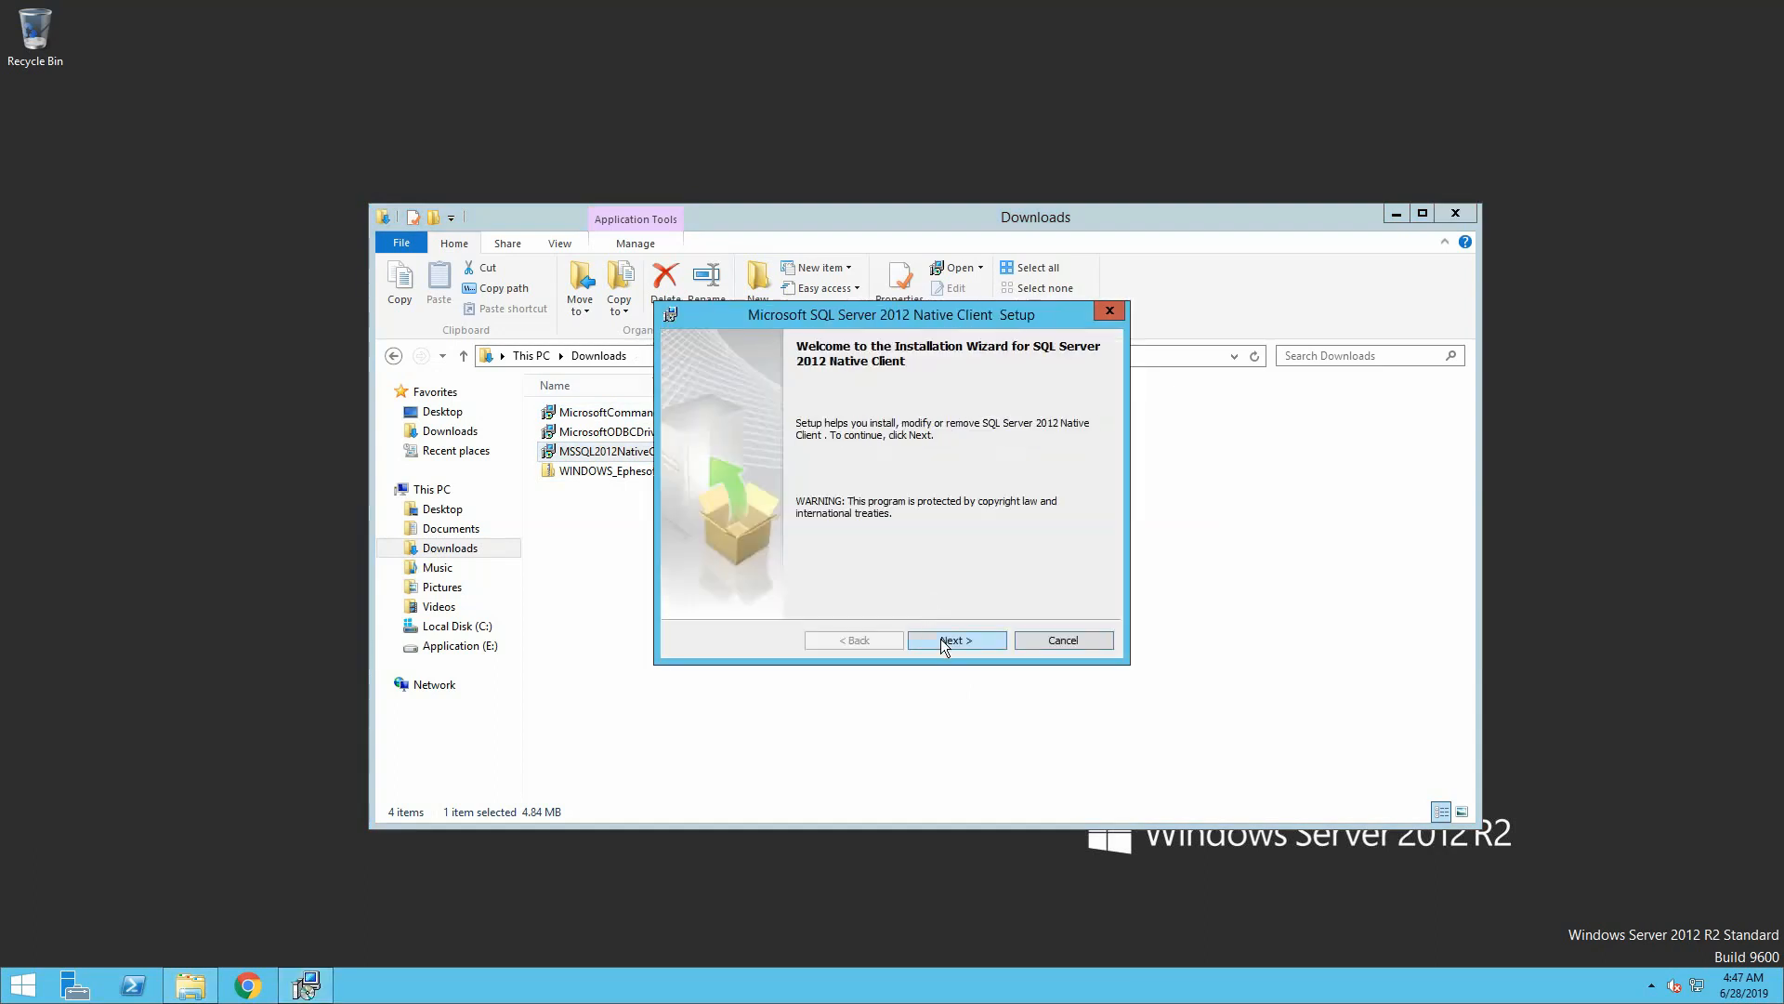
{"action": "left_click", "coordinate": [941, 640]}
{"action": "left_click", "coordinate": [808, 573]}
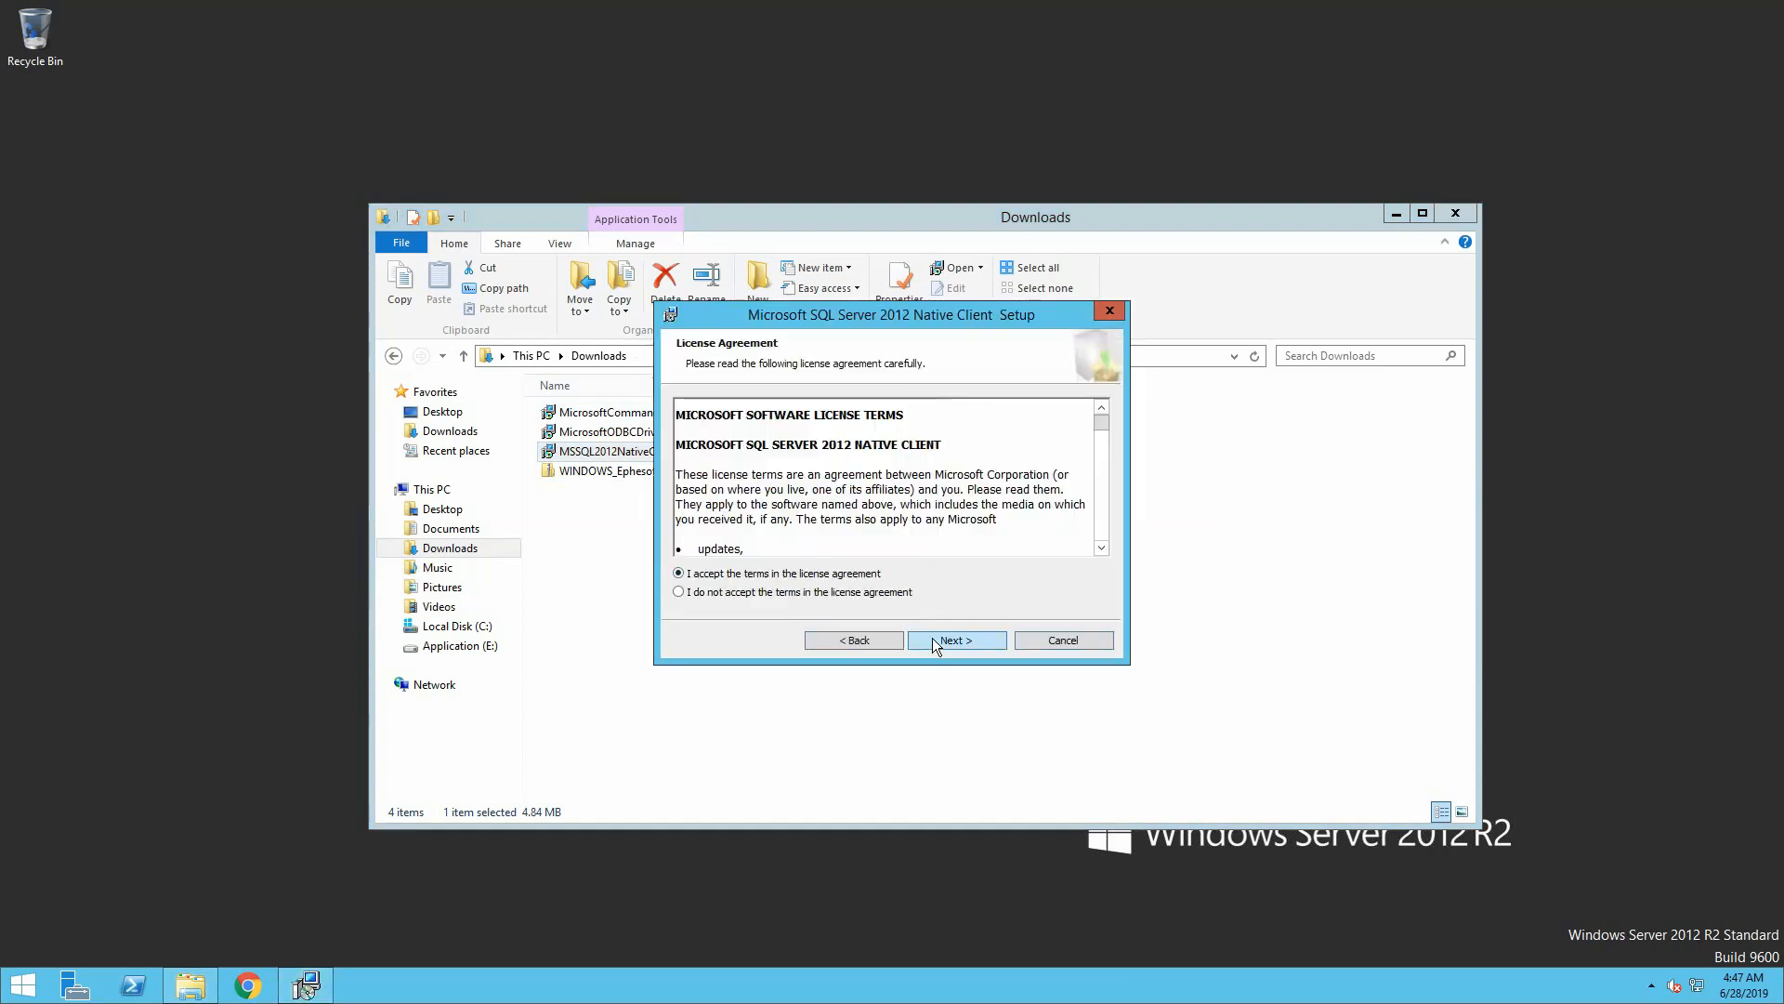
{"action": "left_click", "coordinate": [955, 641]}
{"action": "left_click", "coordinate": [970, 651]}
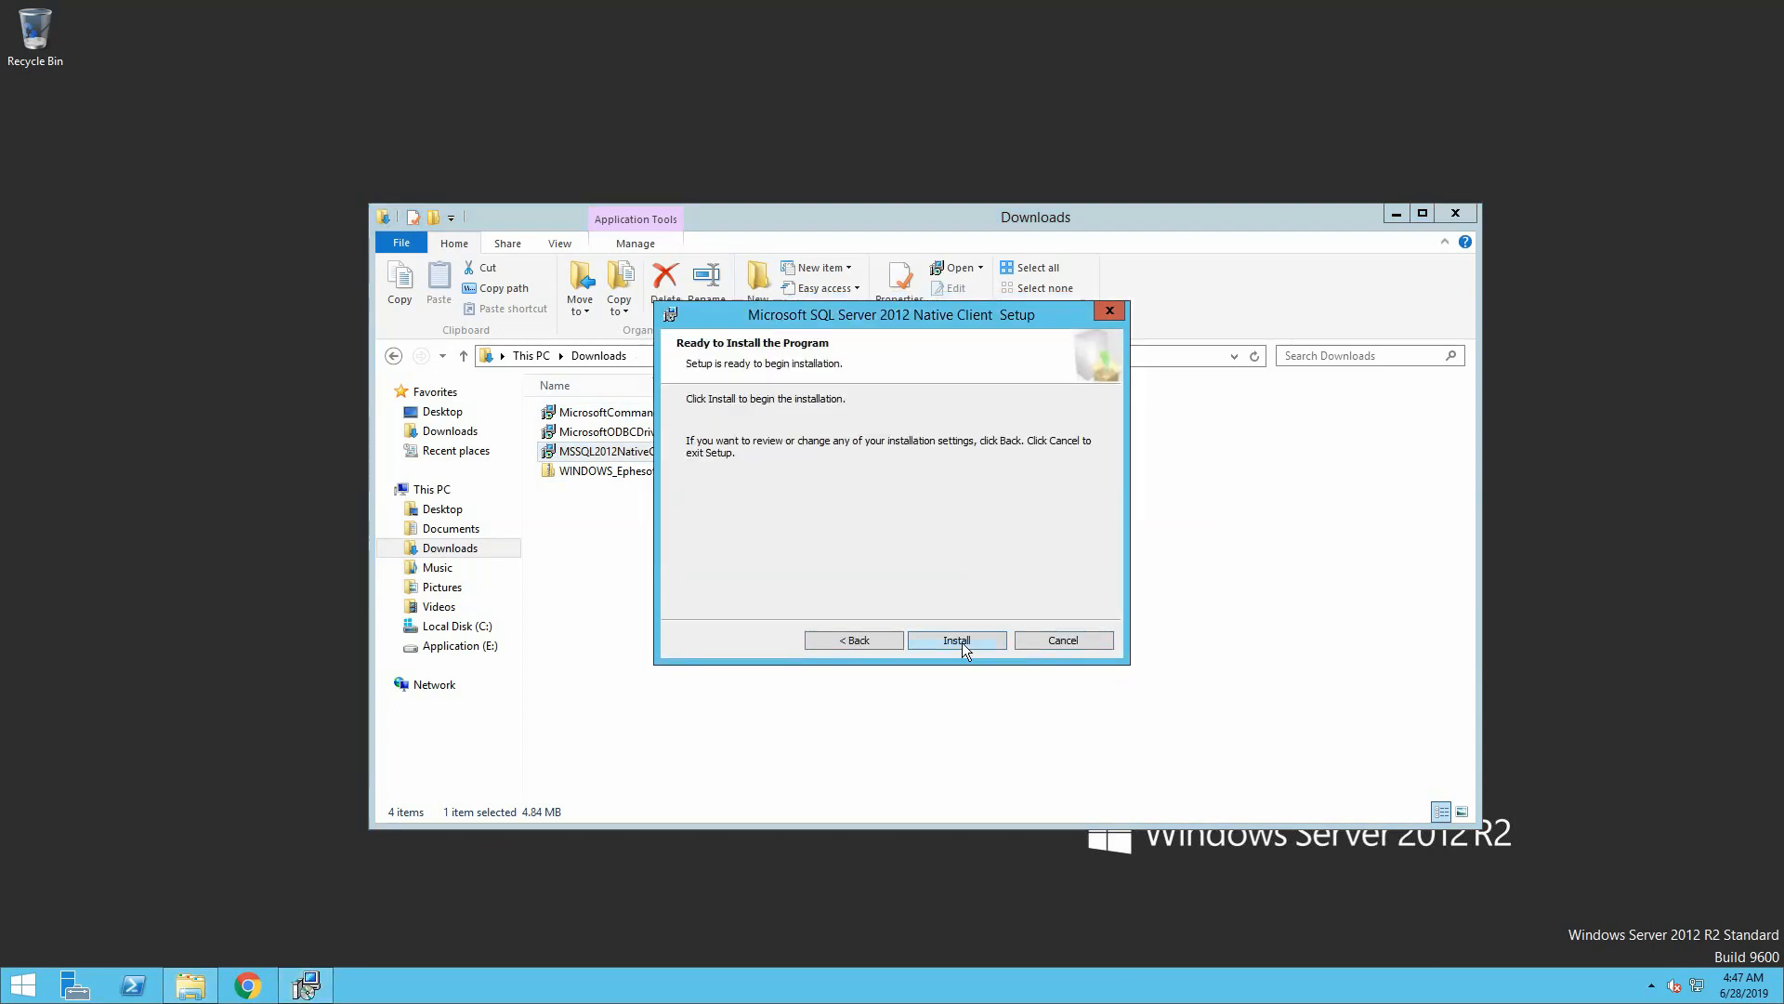
{"action": "left_click", "coordinate": [961, 647]}
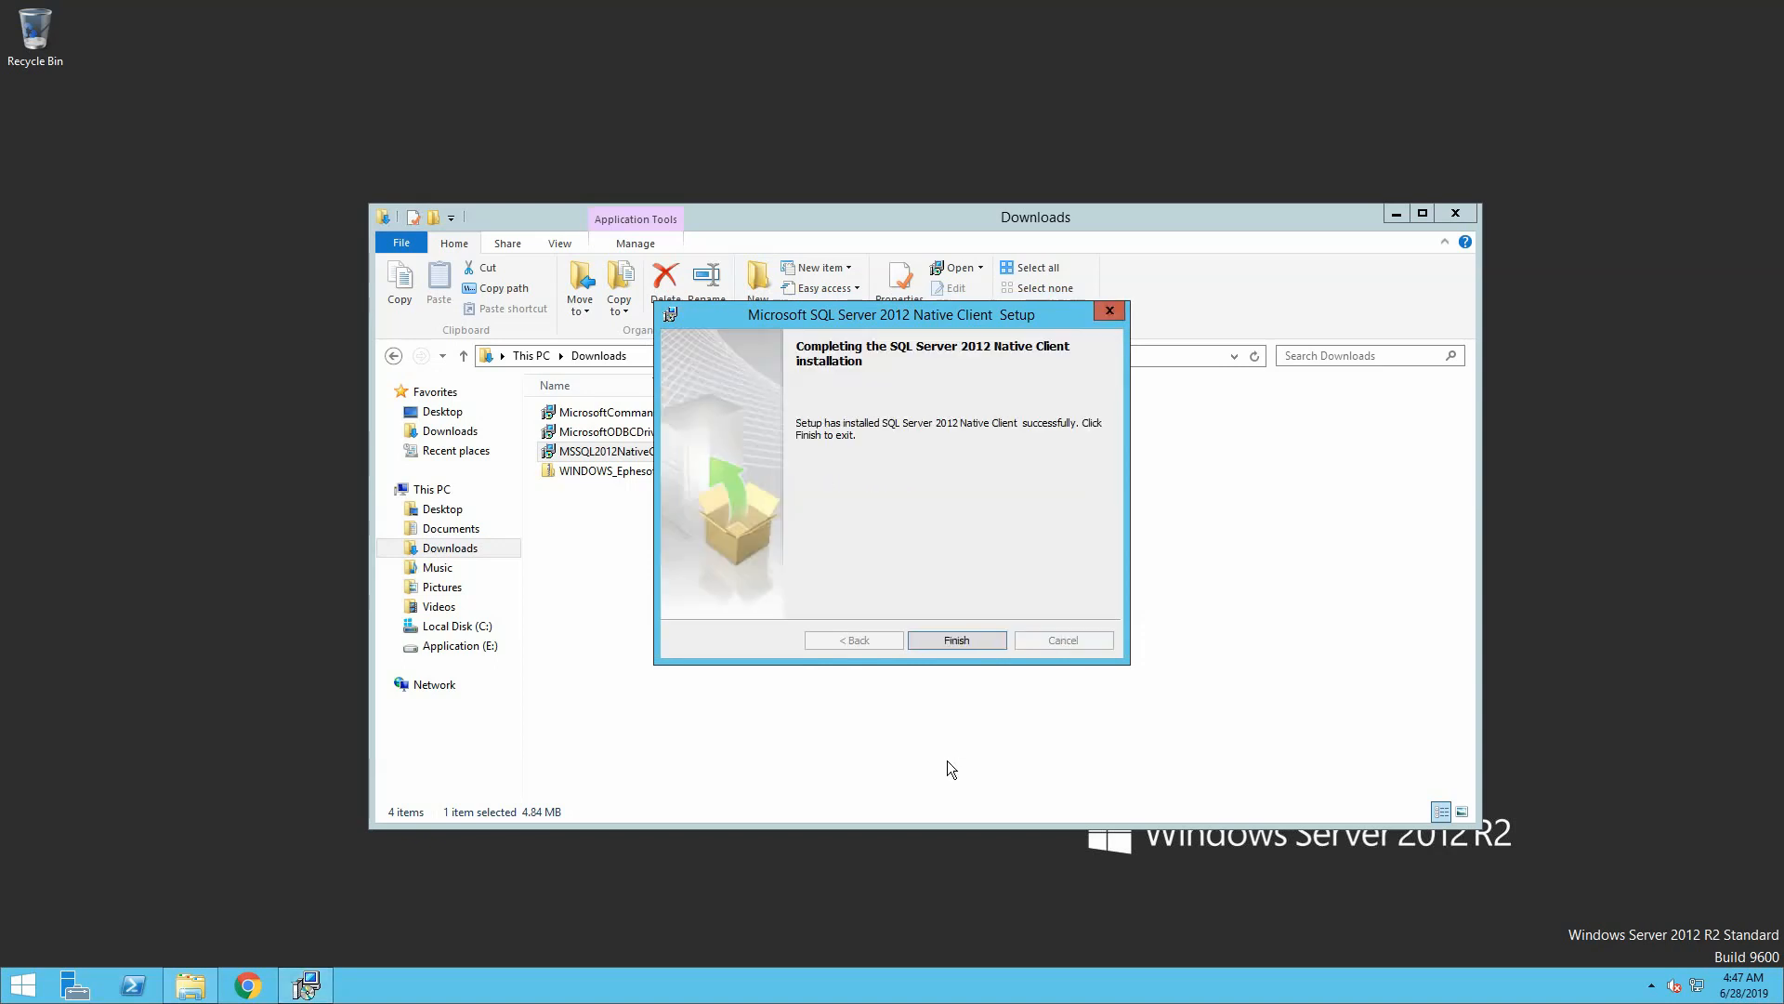
{"action": "left_click", "coordinate": [957, 640]}
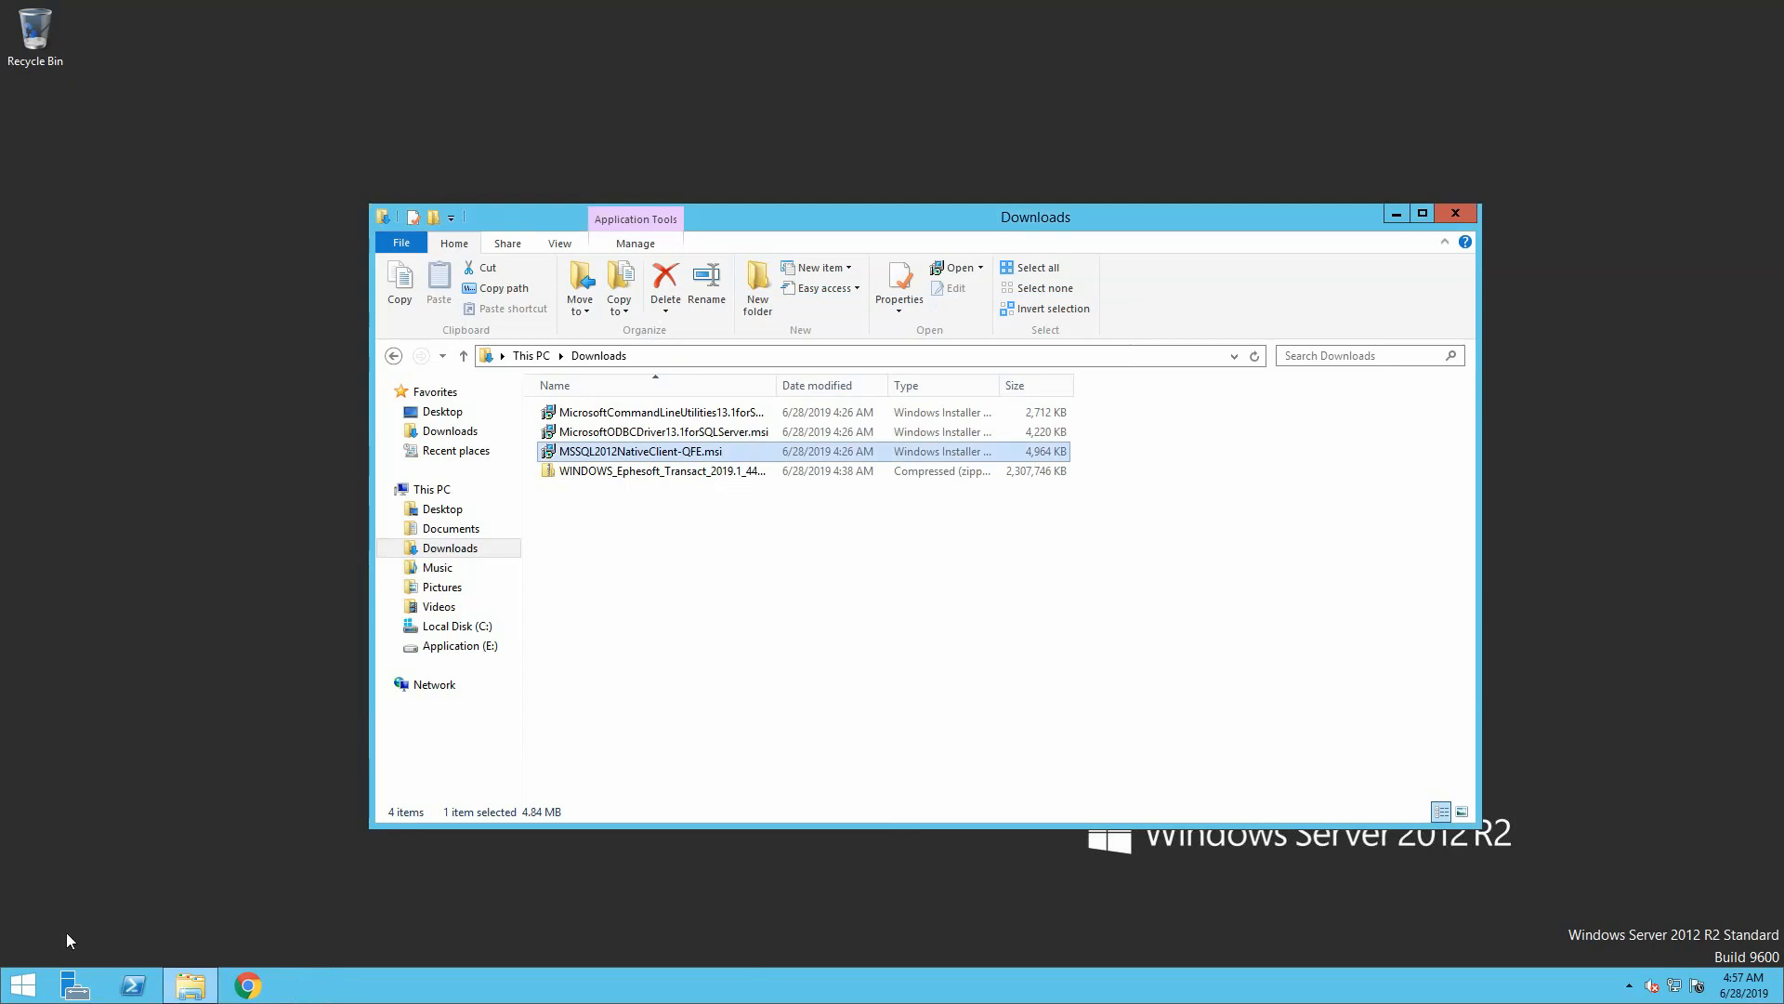
Find the UAC settings from a Start search and set notifications to Never notify
{"action": "left_click", "coordinate": [31, 987]}
{"action": "type", "text": "u"}
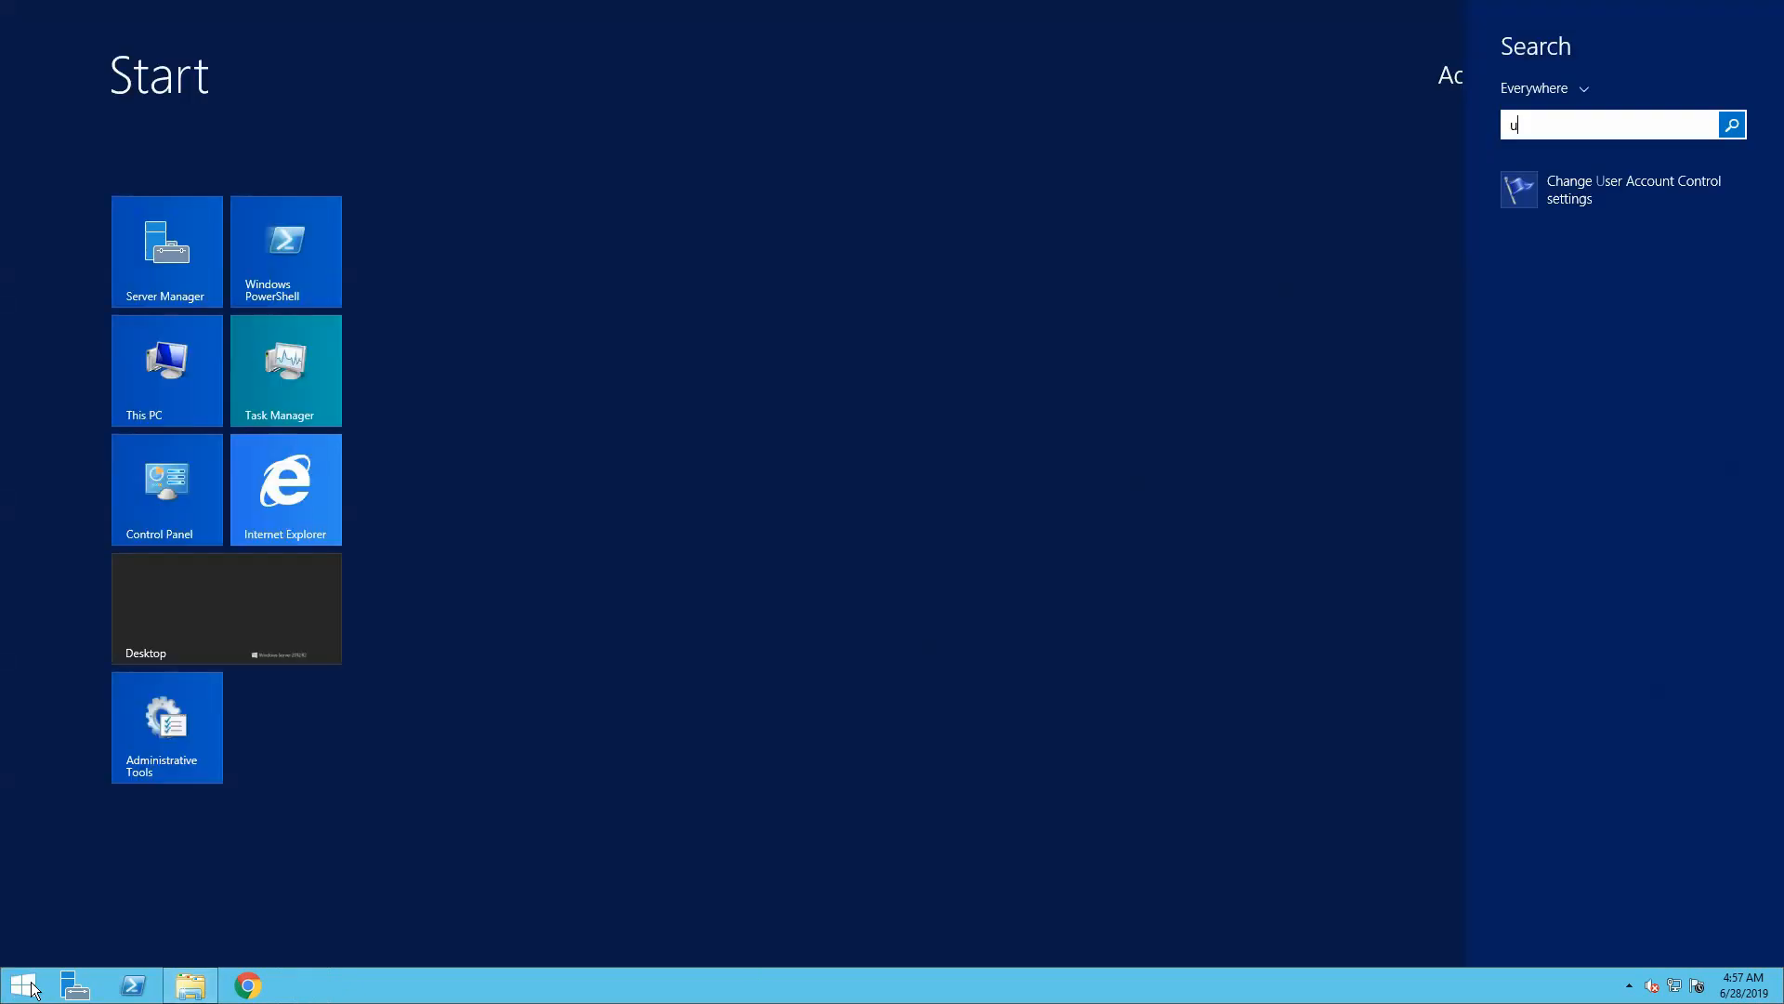
{"action": "left_click", "coordinate": [1582, 203]}
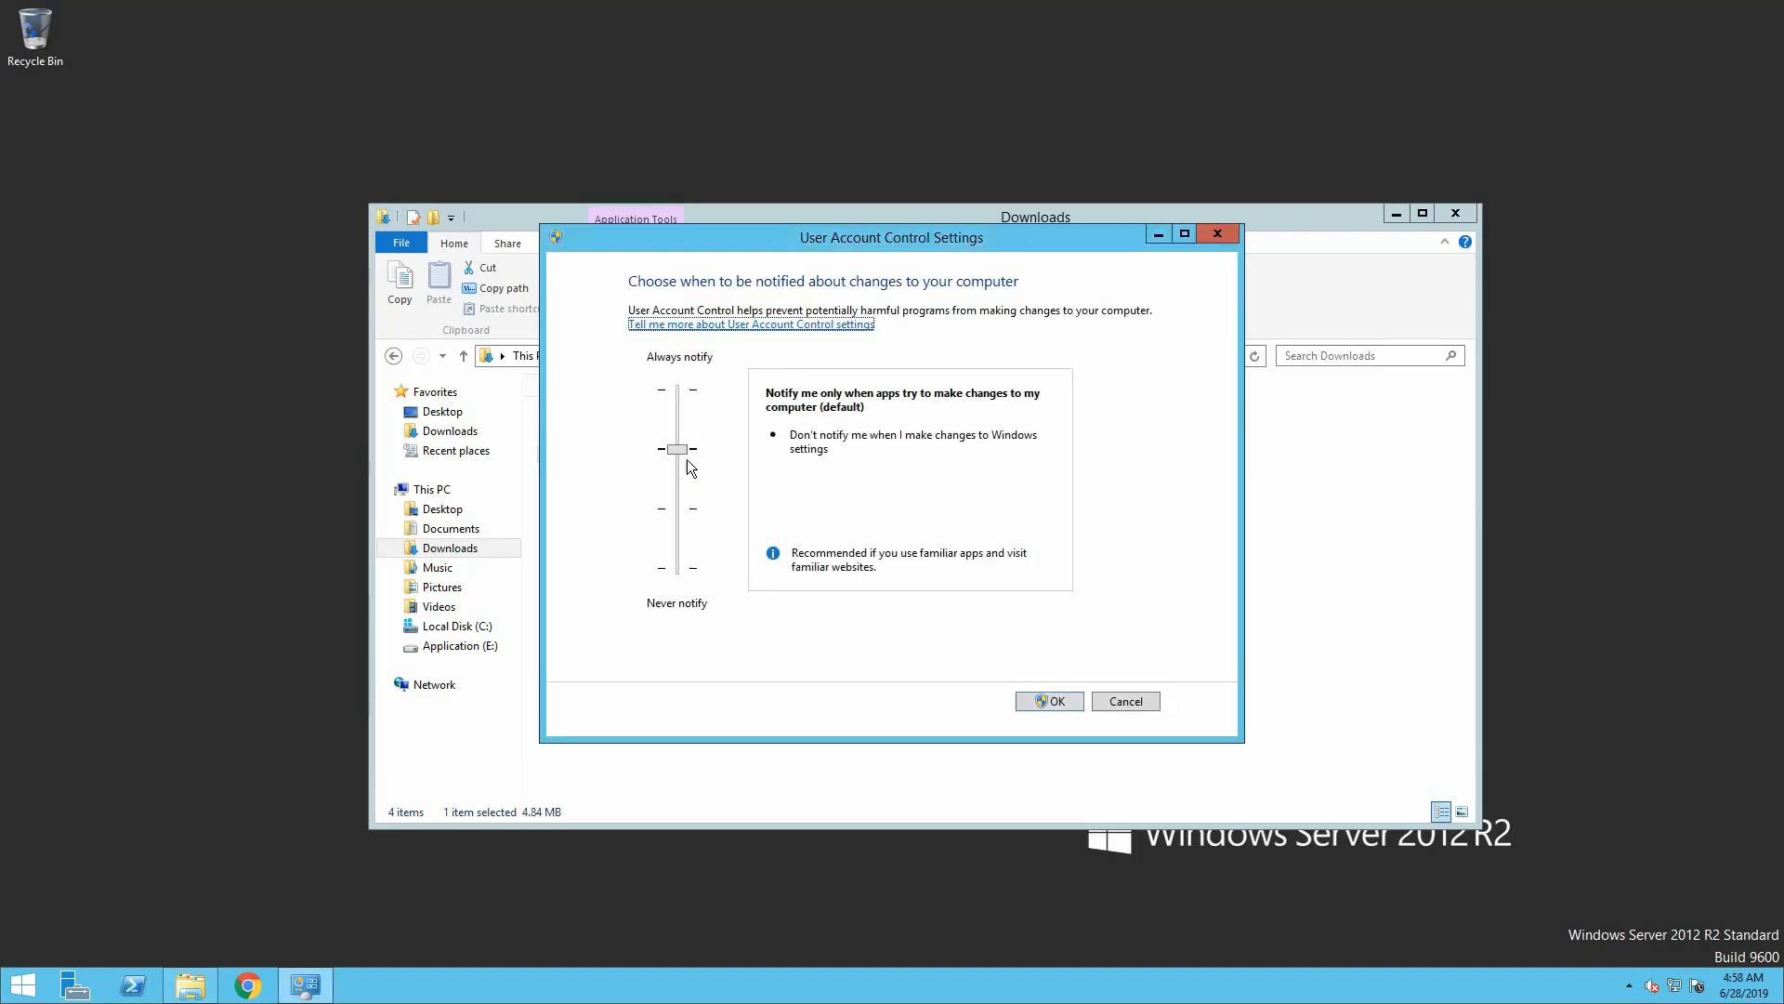
{"action": "left_click_drag", "start_coordinate": [683, 457], "coordinate": [682, 578]}
{"action": "left_click", "coordinate": [1029, 701]}
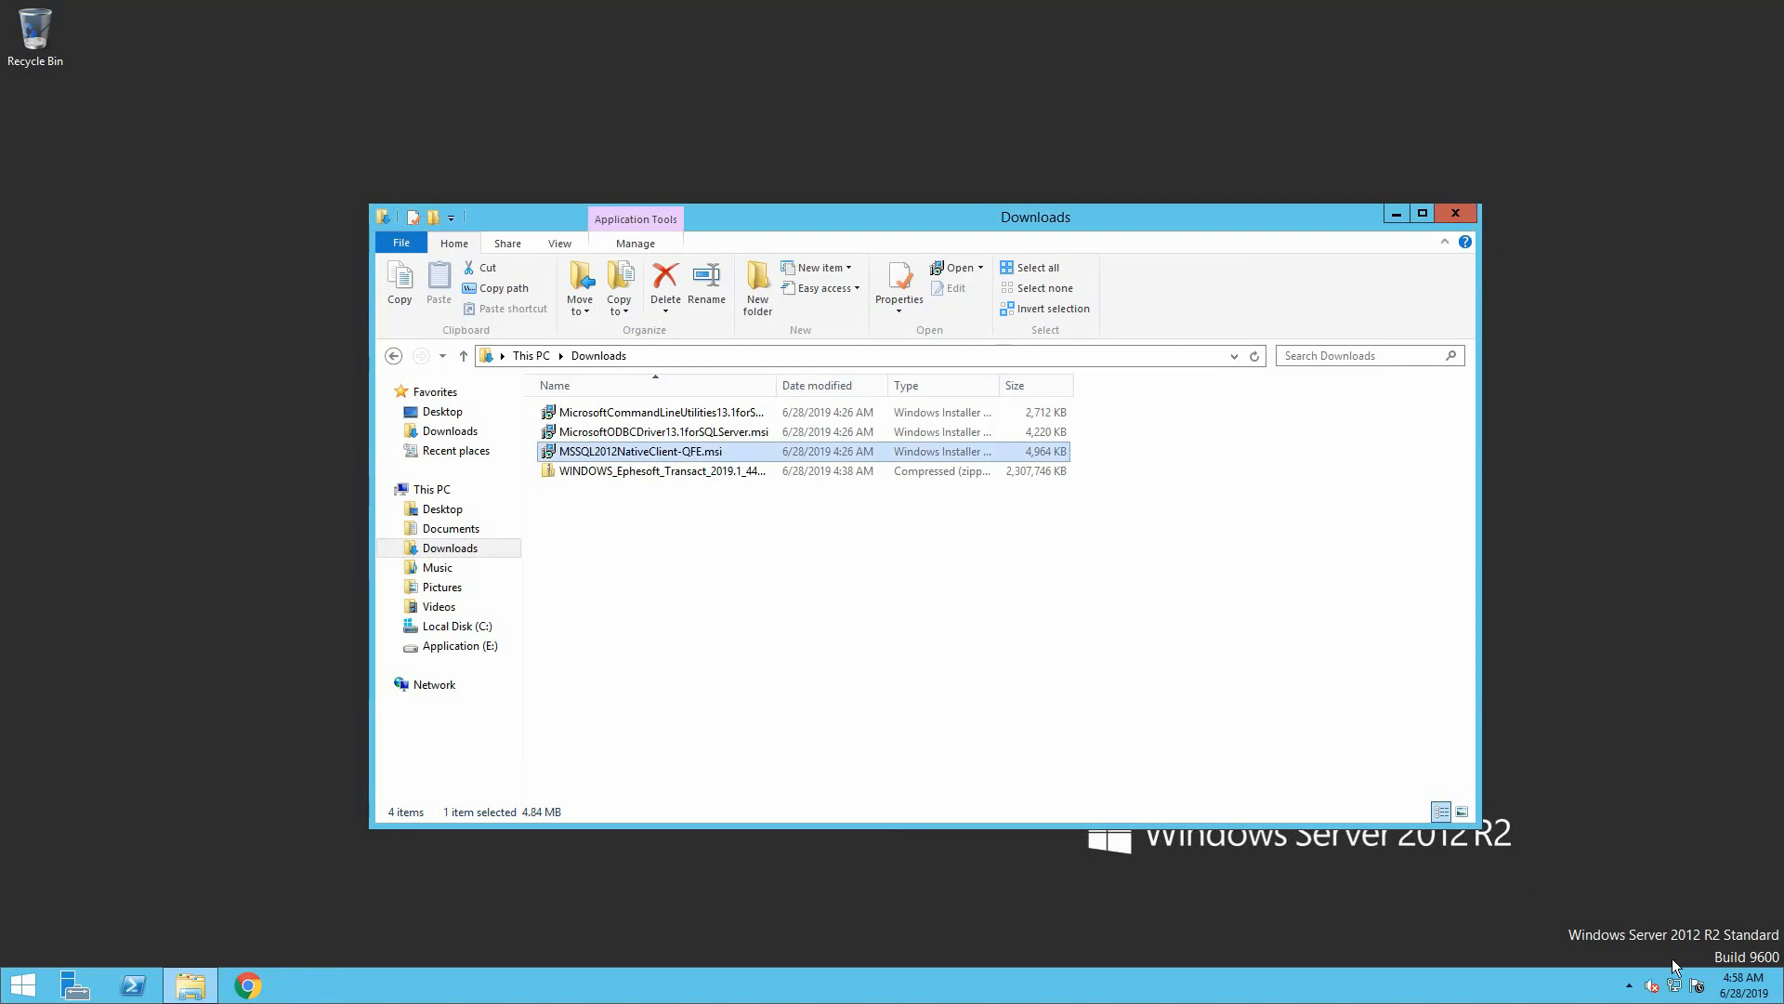
Disable Internet Protocol Version 6 on the Ethernet0 adapter and close the network windows
{"action": "left_click", "coordinate": [1677, 990]}
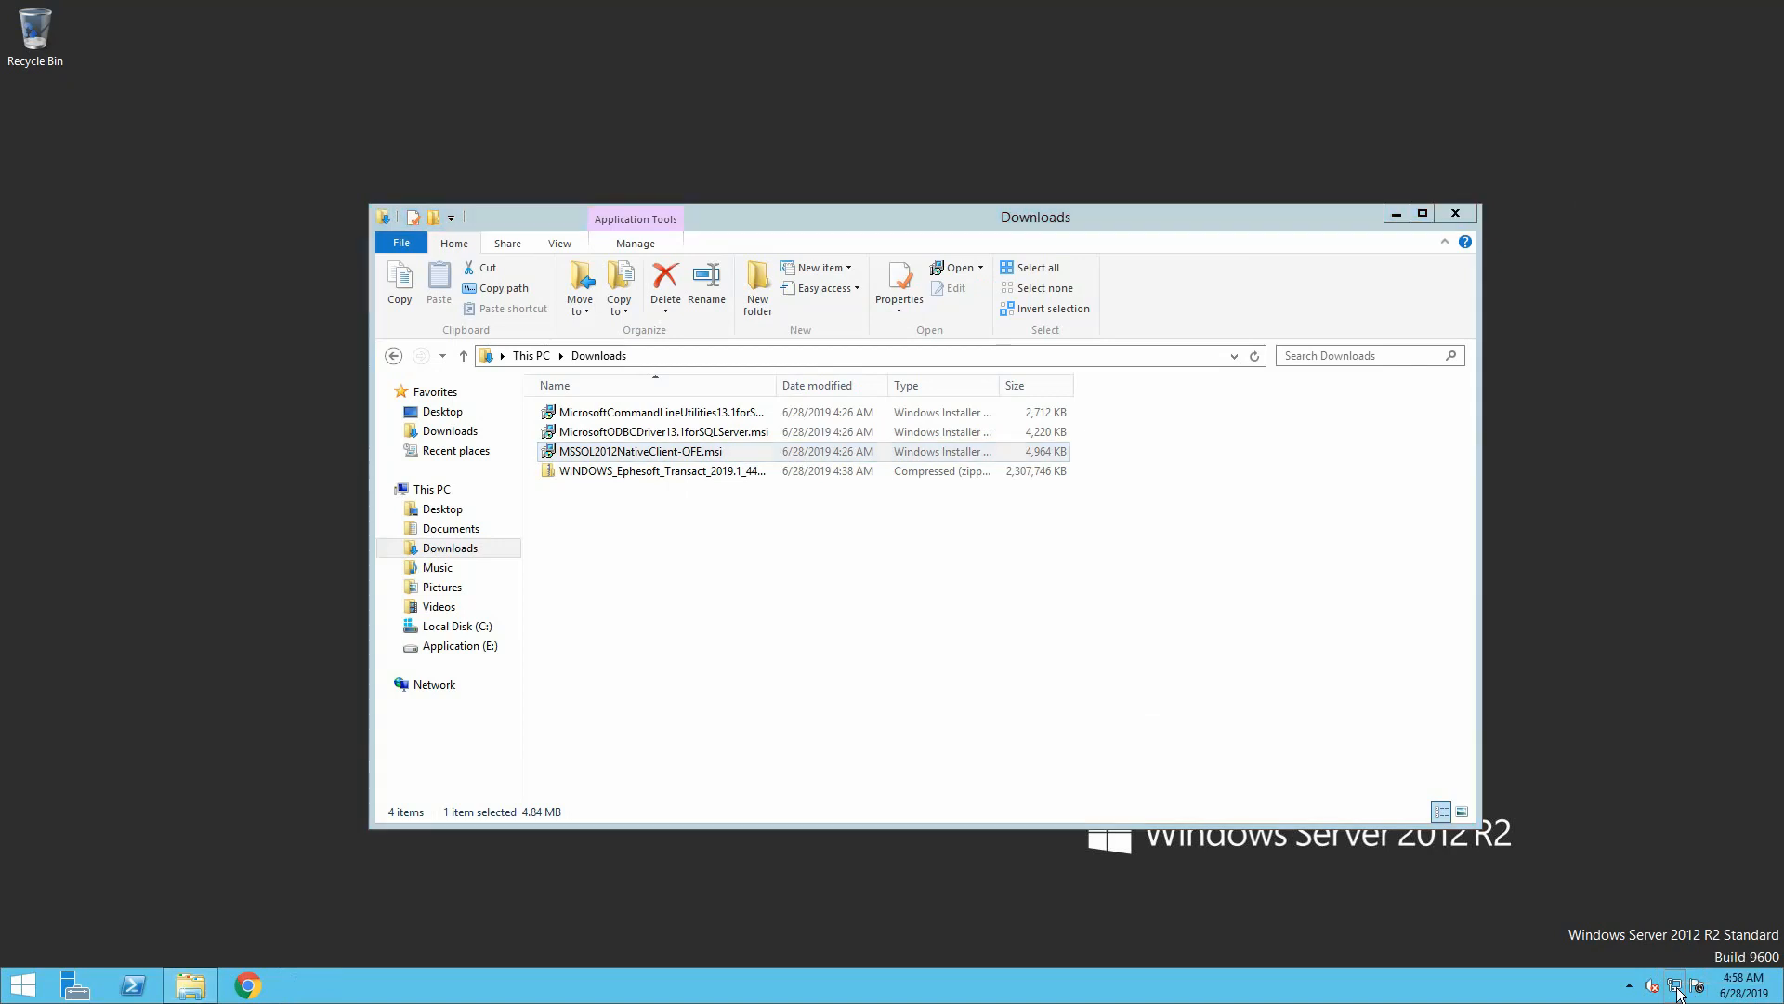
{"action": "right_click", "coordinate": [1678, 990]}
{"action": "left_click", "coordinate": [1635, 975]}
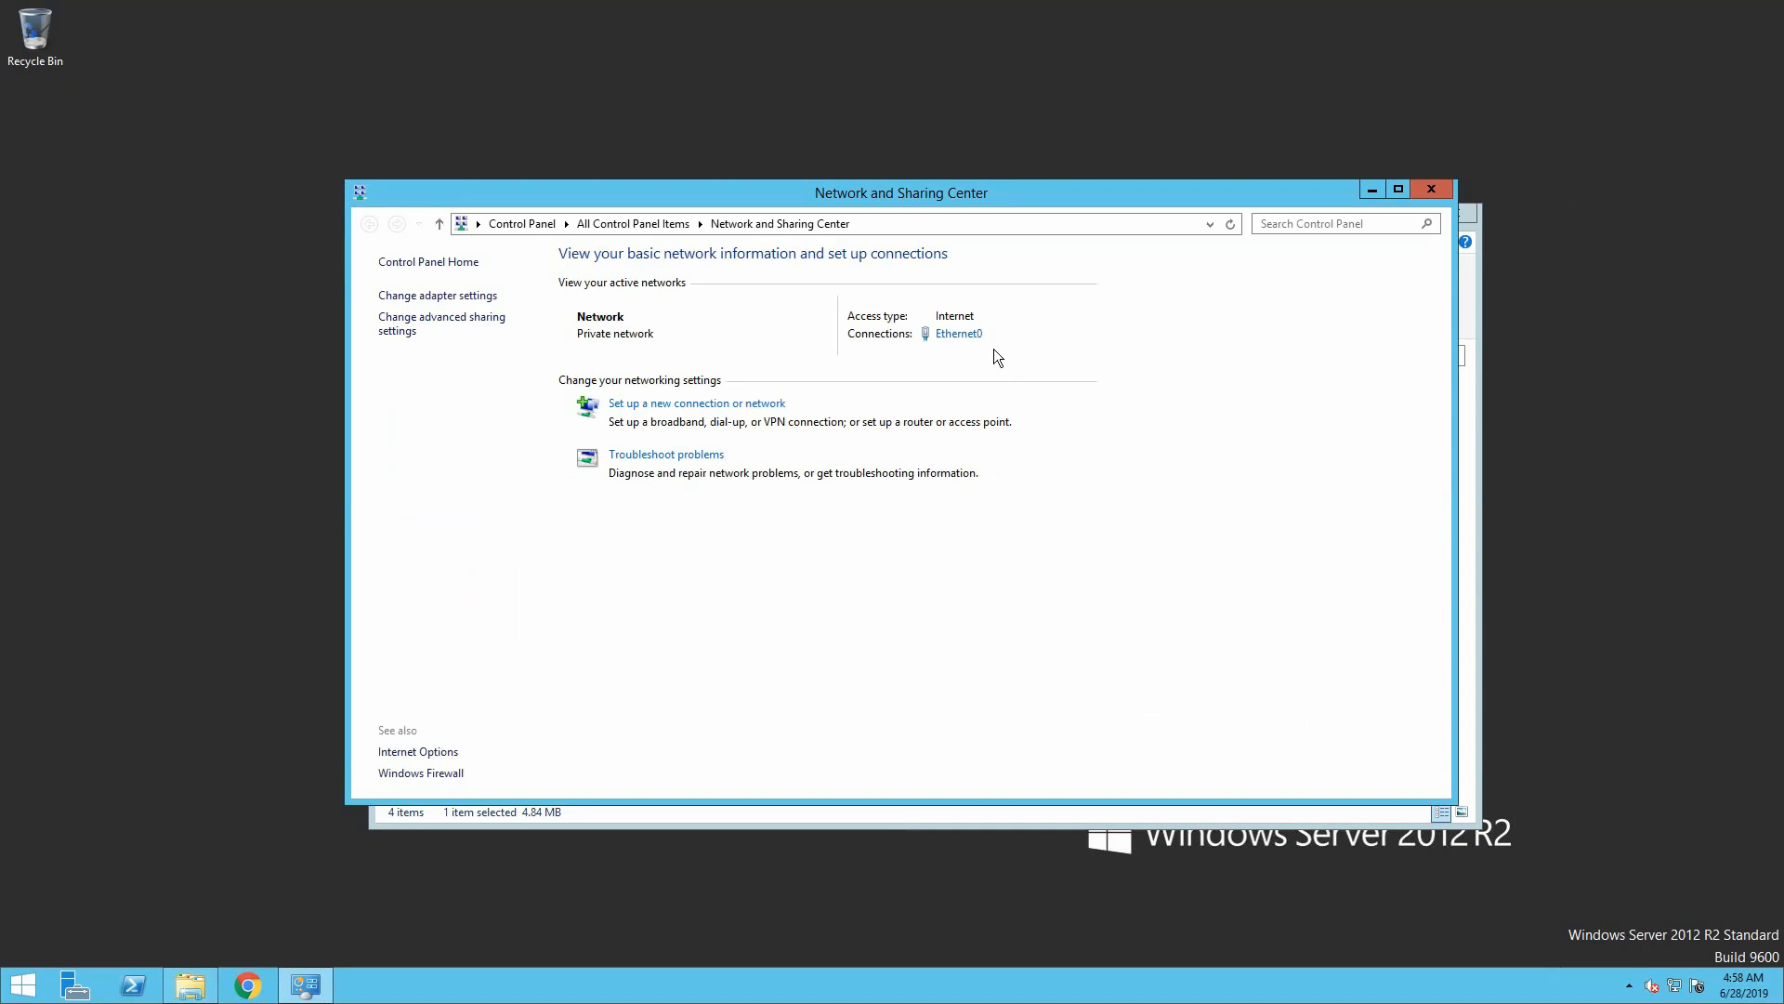
{"action": "left_click", "coordinate": [965, 336]}
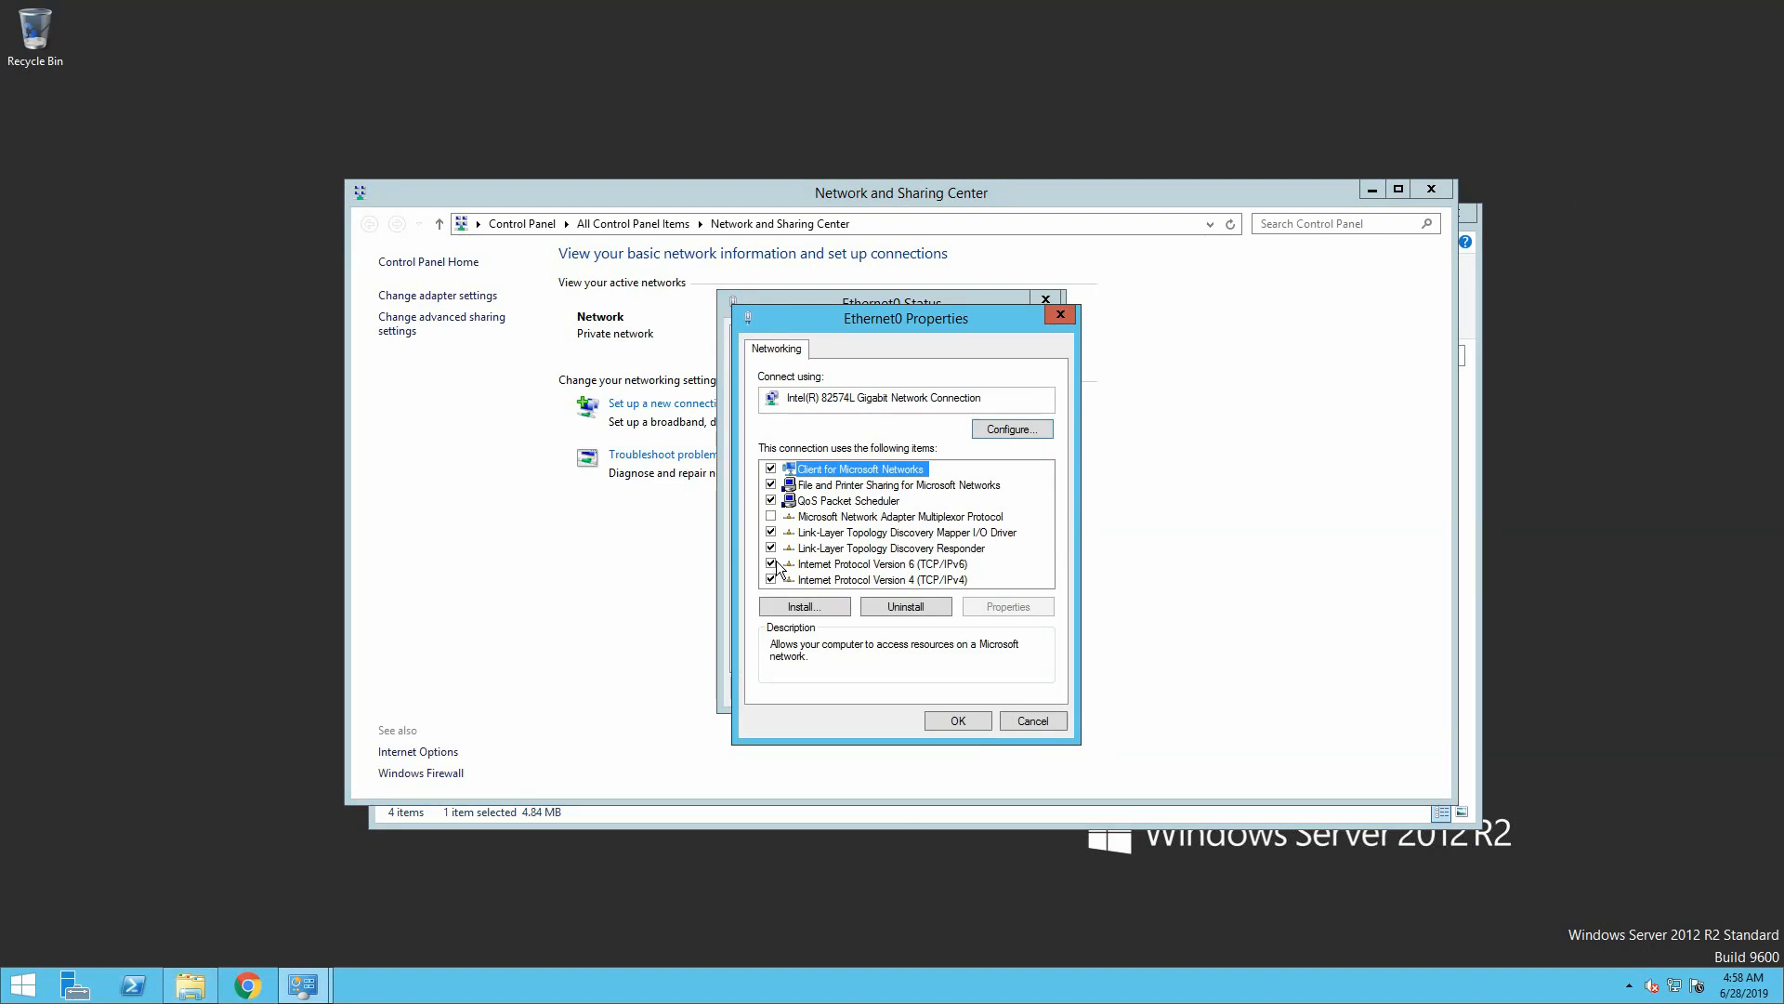
{"action": "left_click", "coordinate": [772, 564]}
{"action": "left_click", "coordinate": [935, 716]}
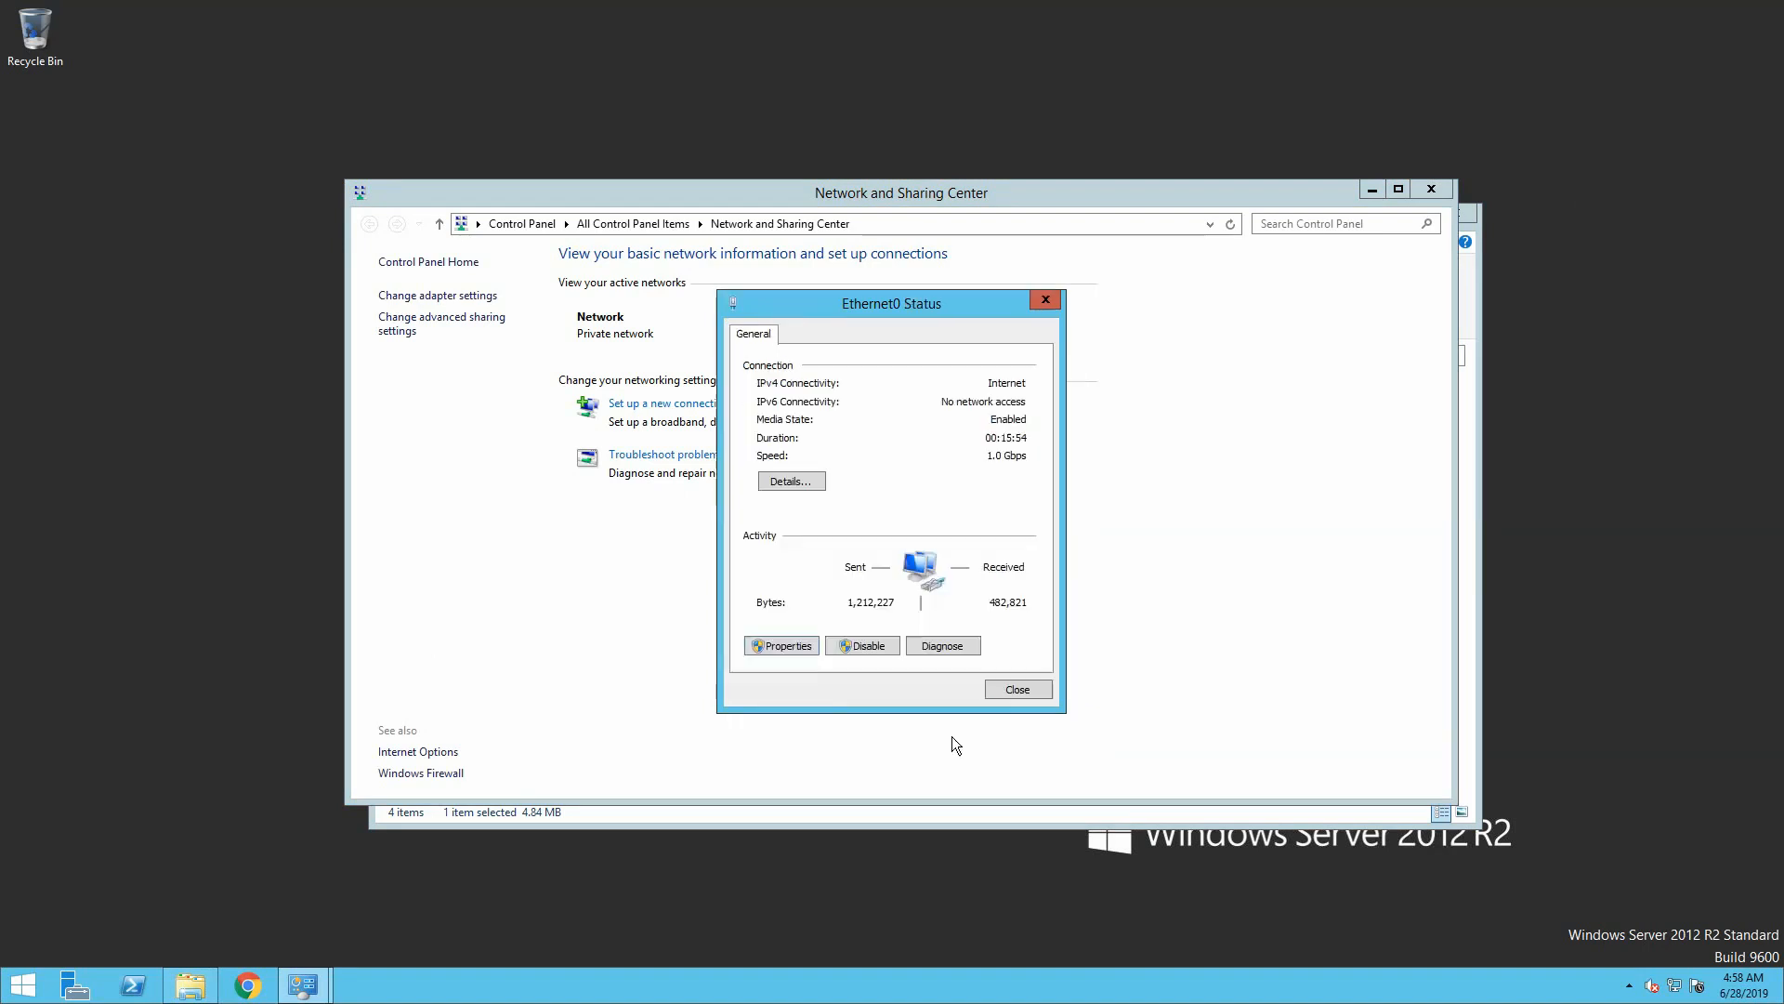
{"action": "left_click", "coordinate": [998, 691]}
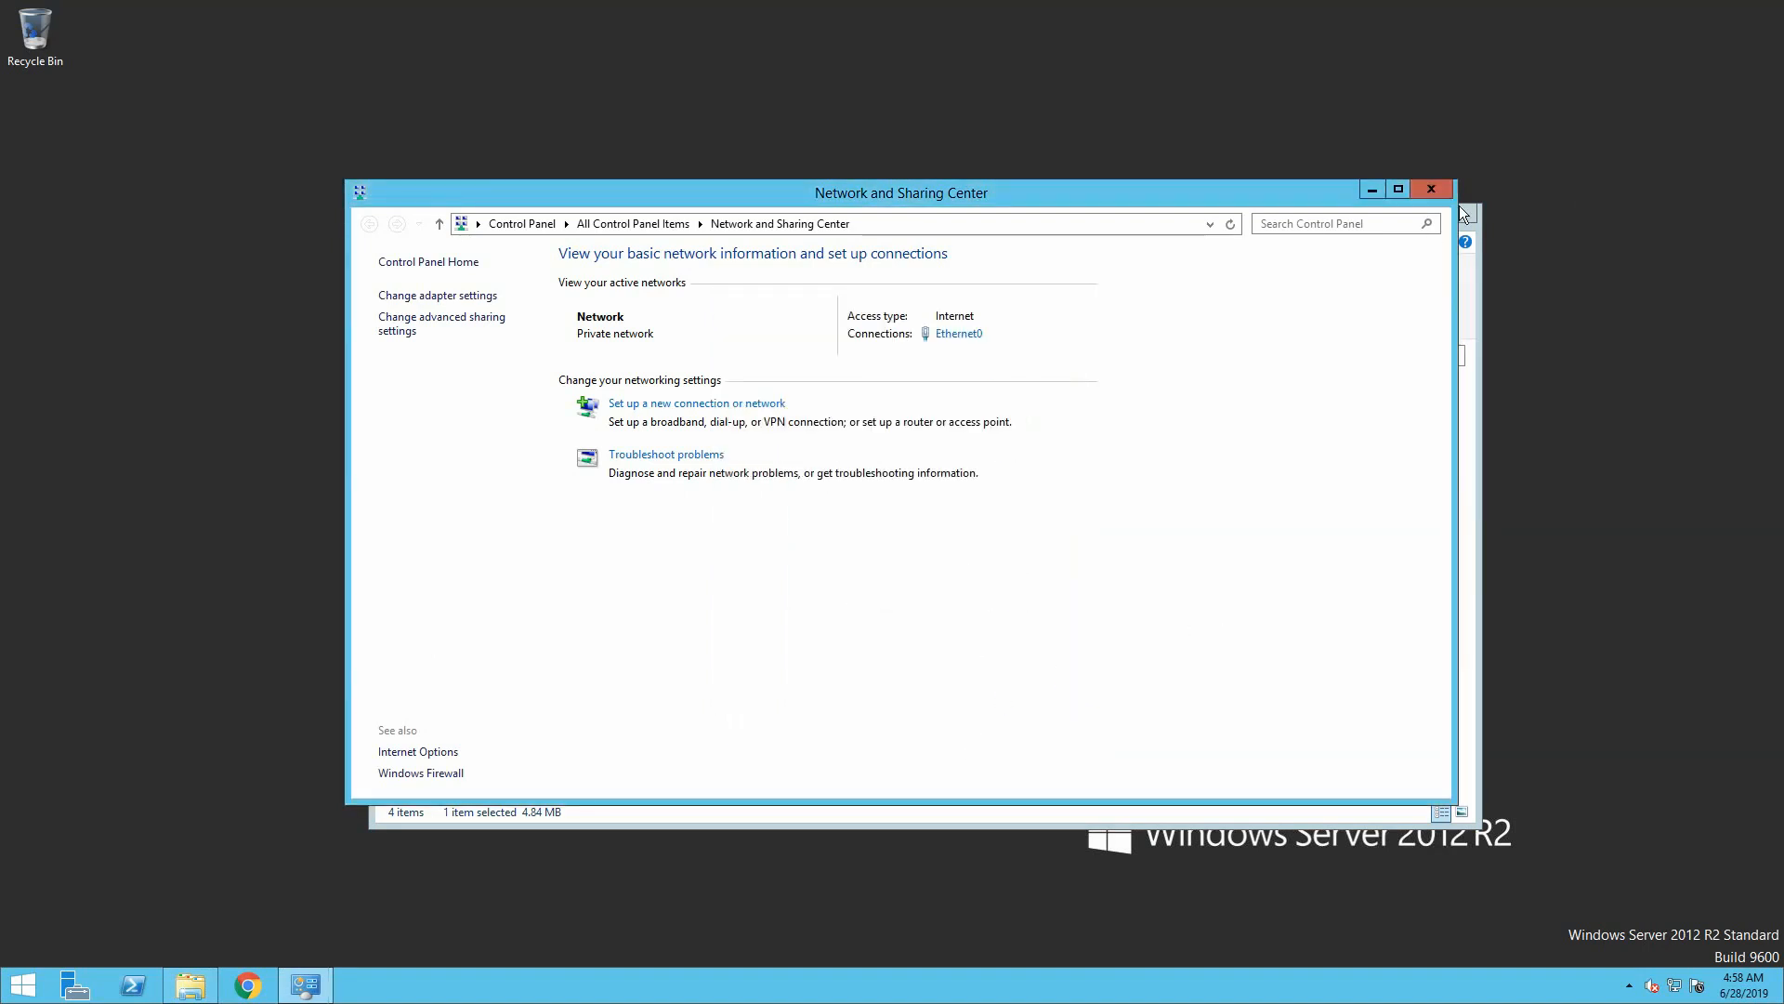
{"action": "left_click", "coordinate": [1437, 188]}
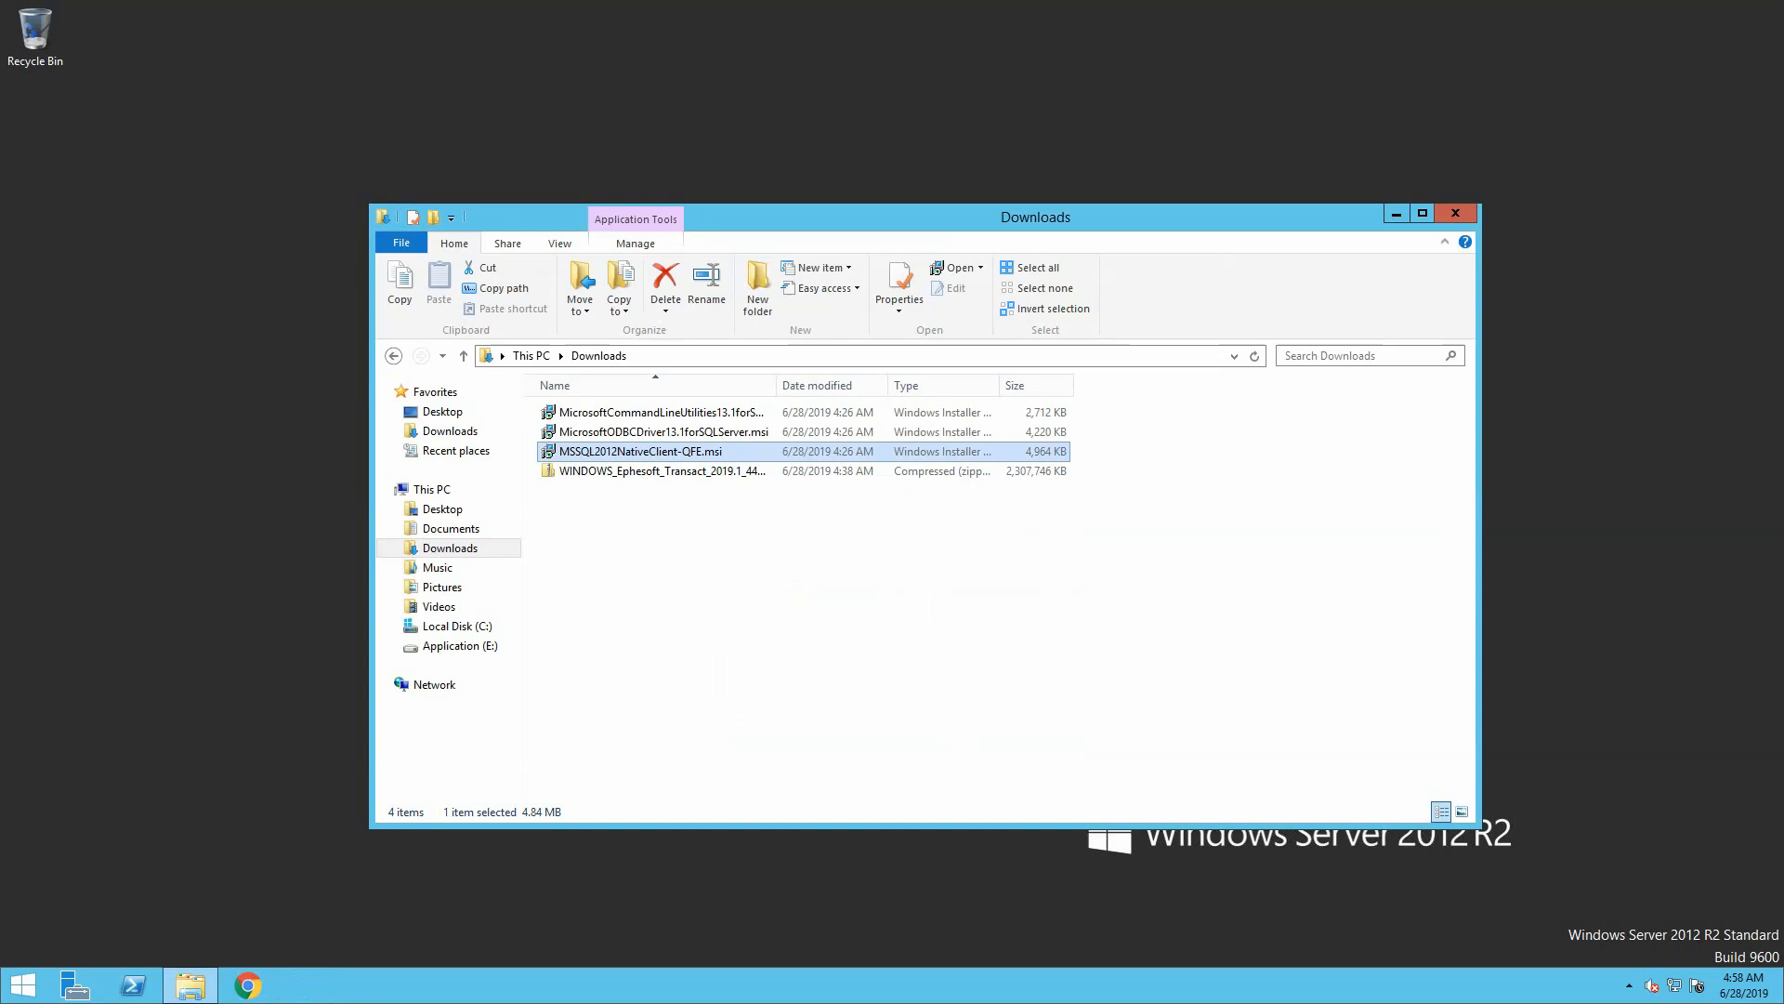
Extract the Ephesoft Transact 2019.1 zip archive to its suggested folder
{"action": "right_click", "coordinate": [683, 472]}
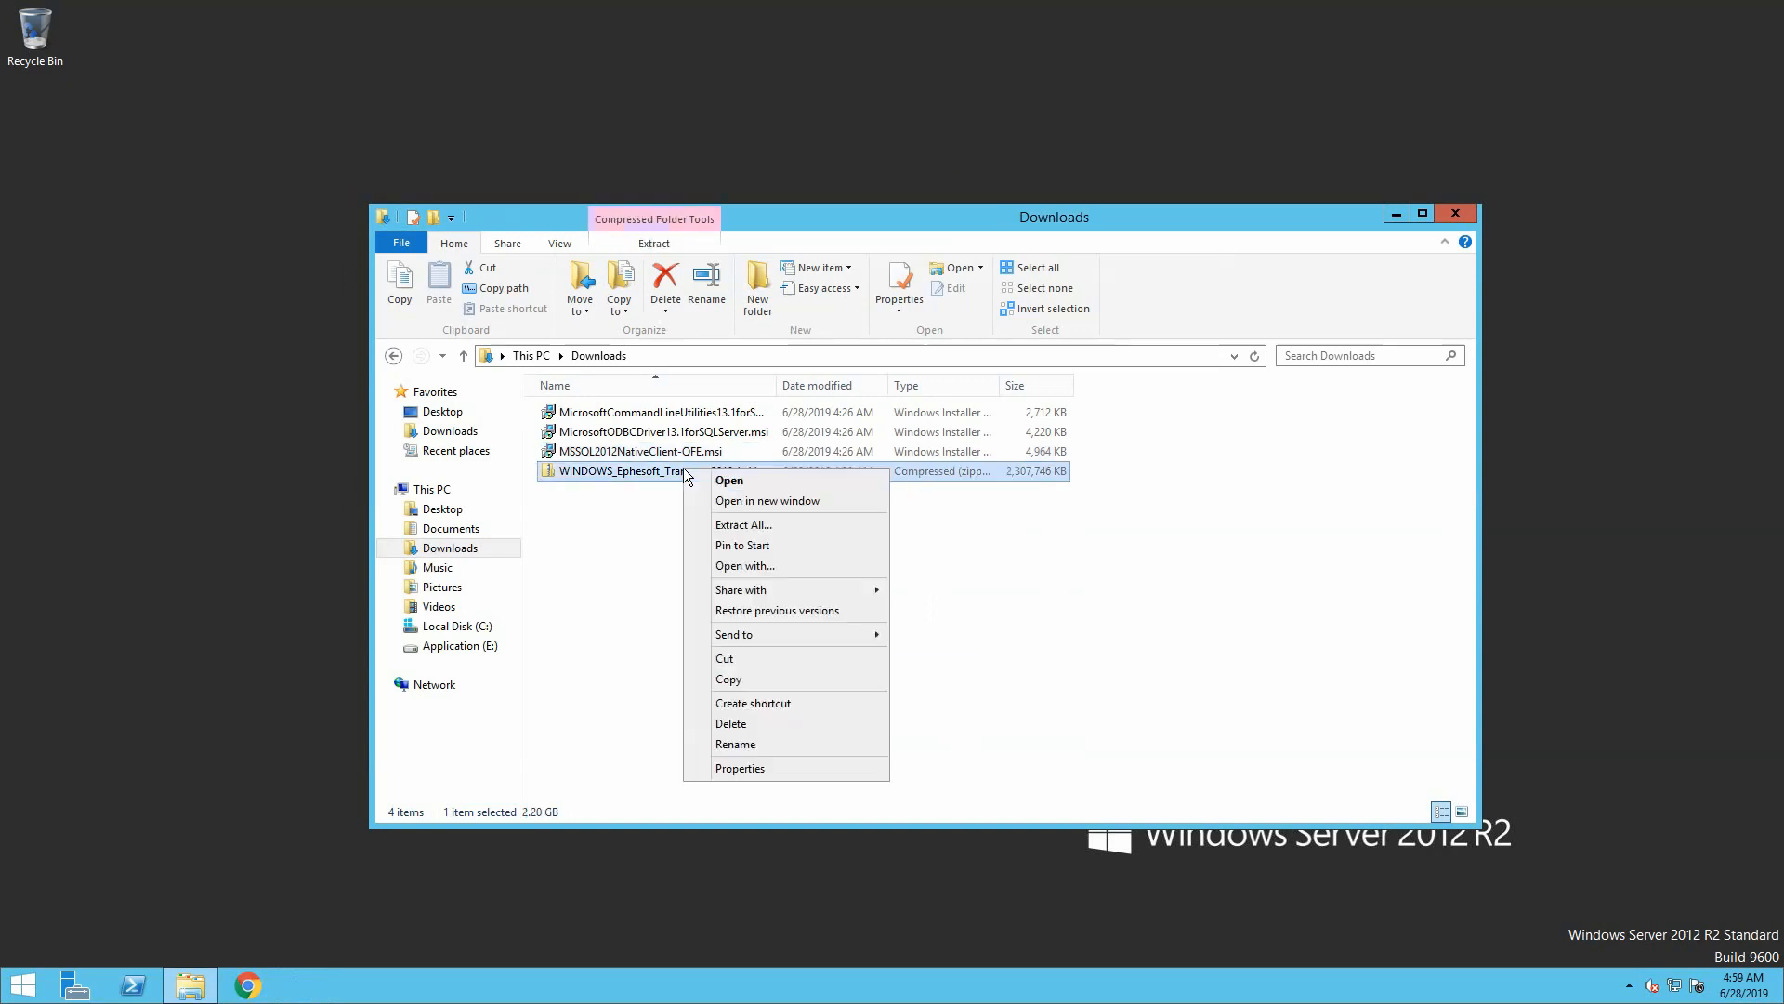
{"action": "left_click", "coordinate": [744, 527]}
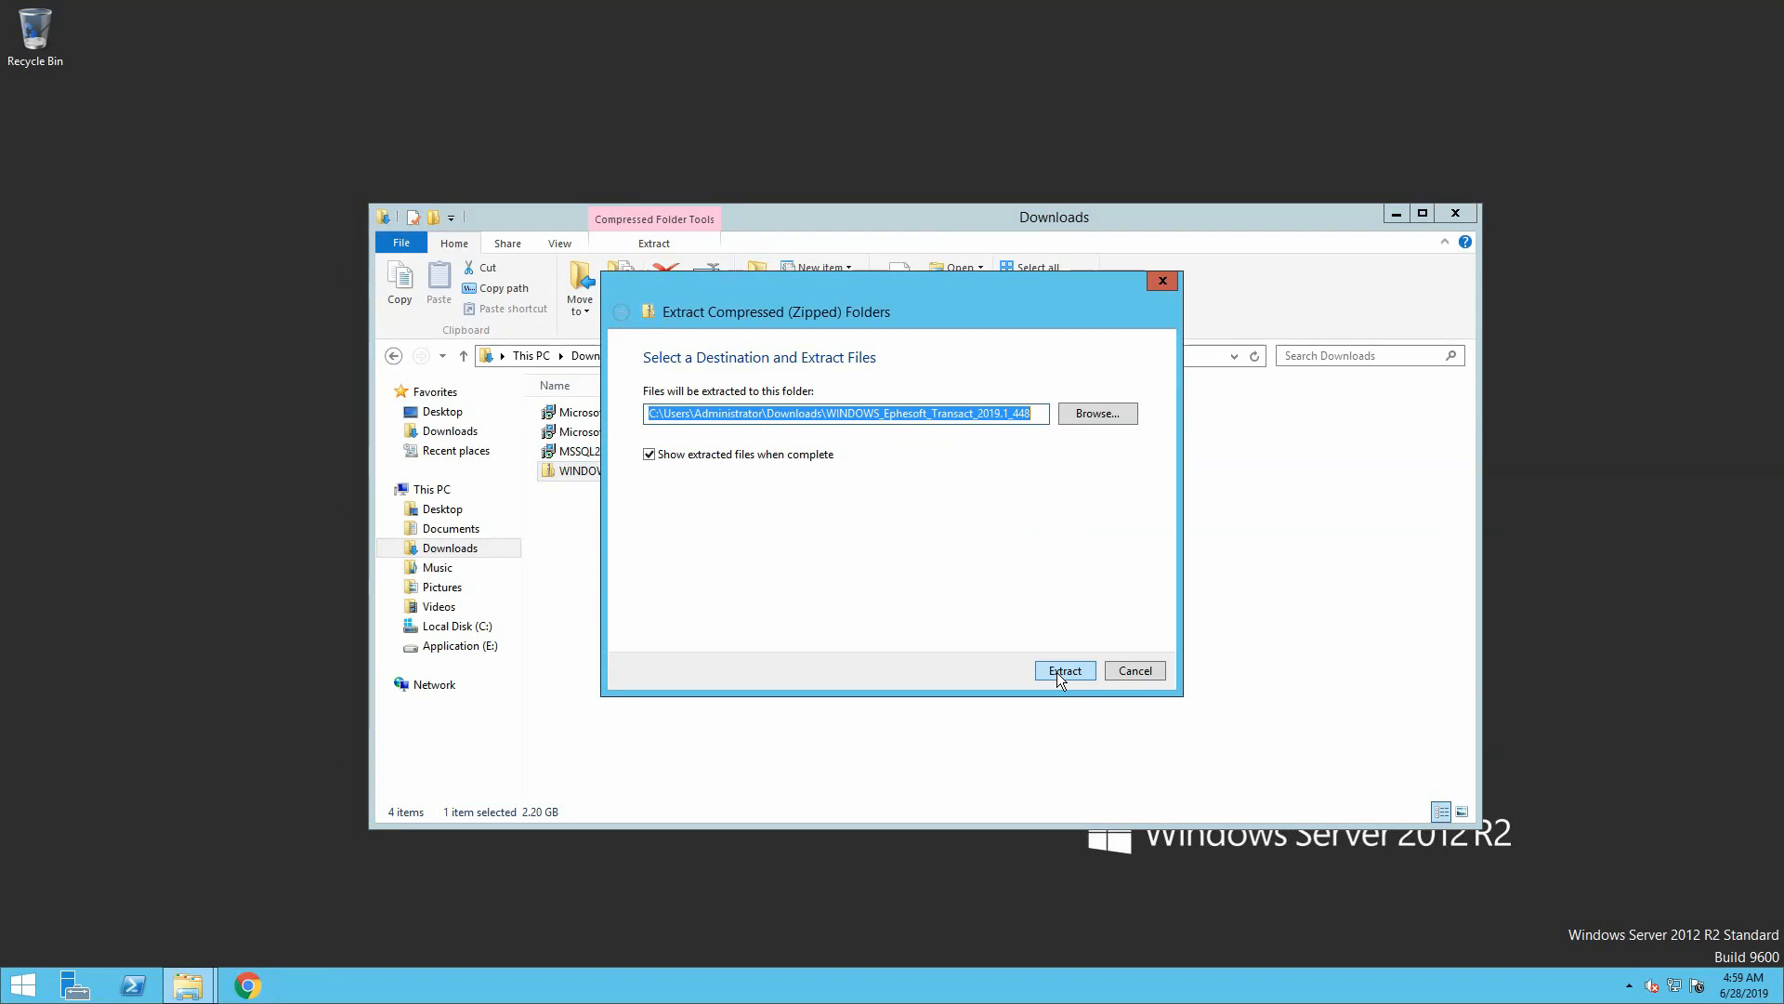
{"action": "left_click", "coordinate": [1057, 672]}
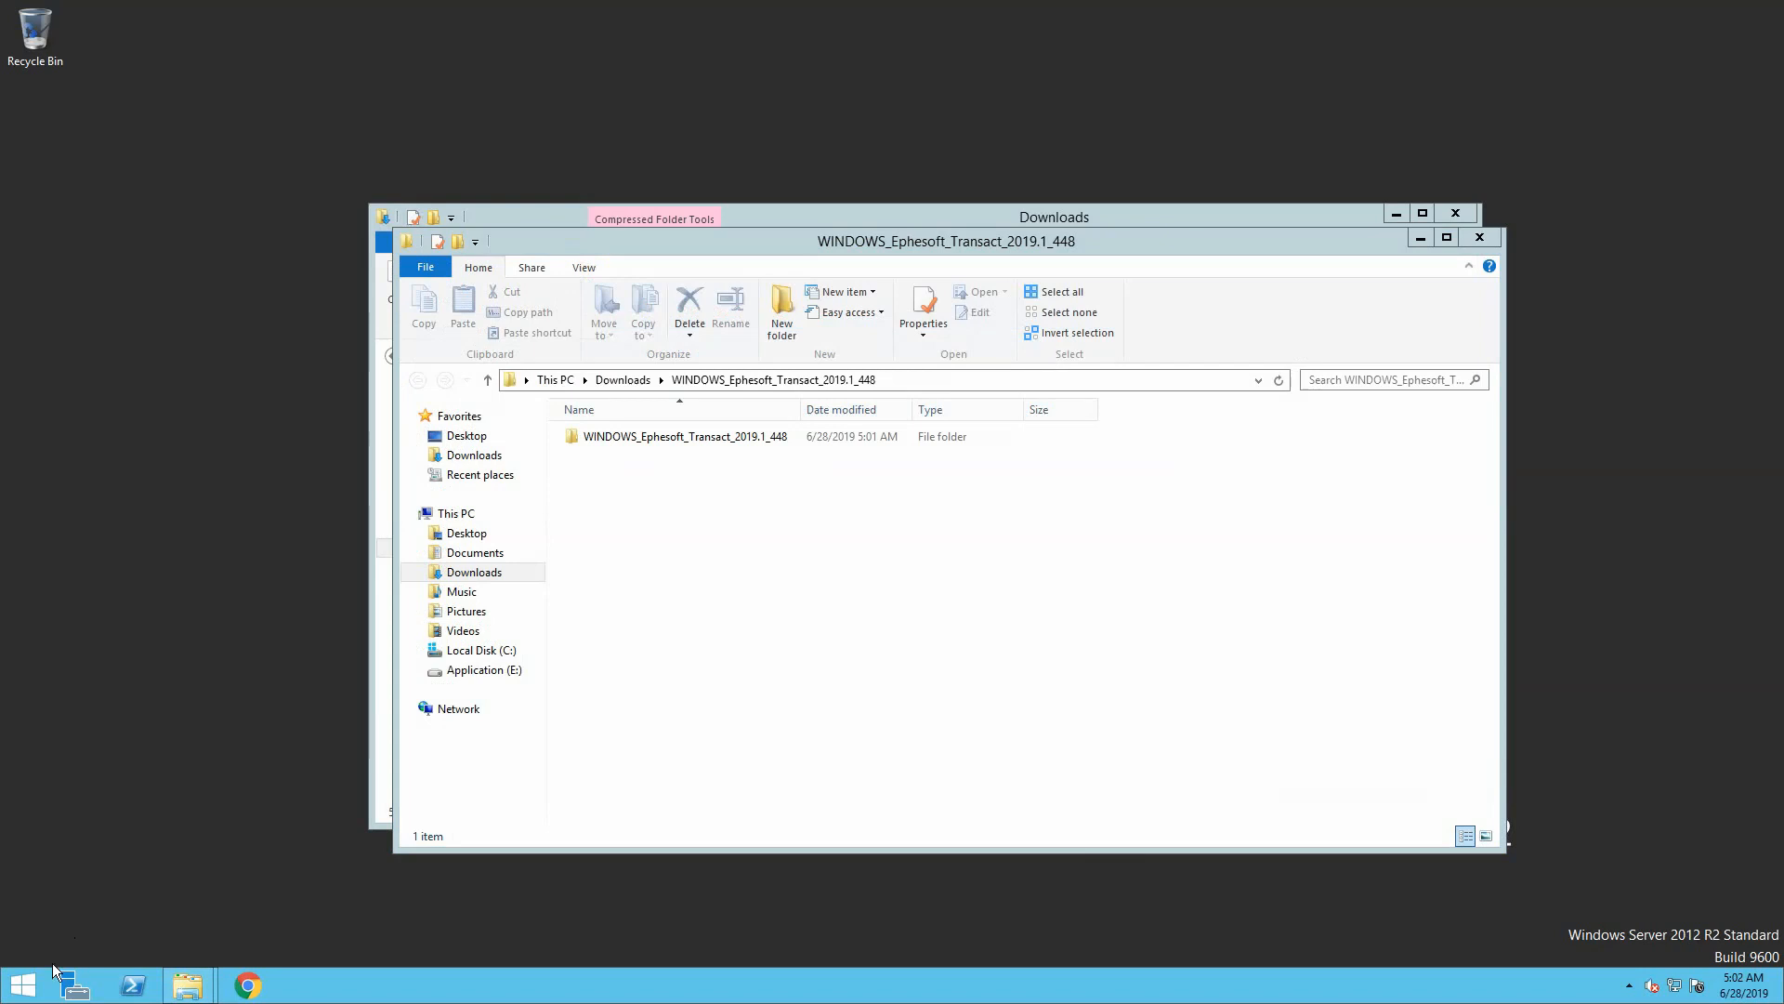
Run msiexec /i on the extracted Ephesoft_2019.1.msi from an administrator Command Prompt
{"action": "right_click", "coordinate": [22, 983]}
{"action": "left_click", "coordinate": [113, 816]}
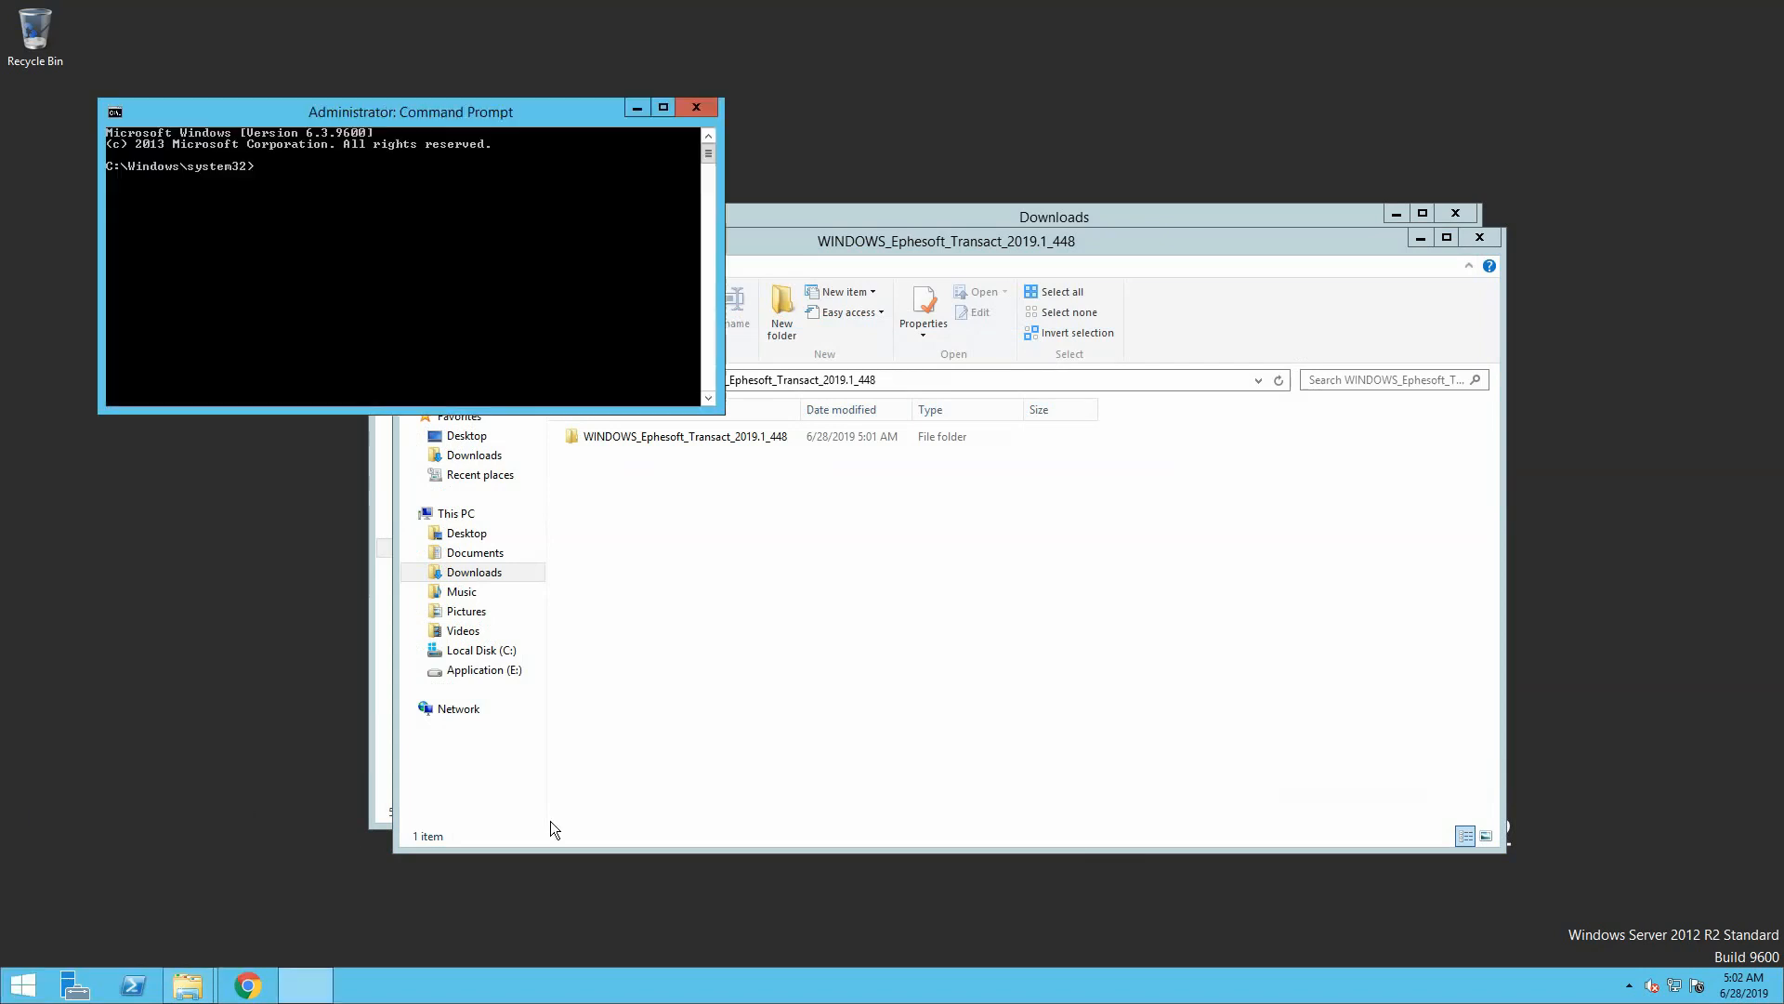
{"action": "type", "text": "msiexec /i C:\\Users\\Ad"}
{"action": "key", "text": "Tab"}
{"action": "type", "text": "\\Do"}
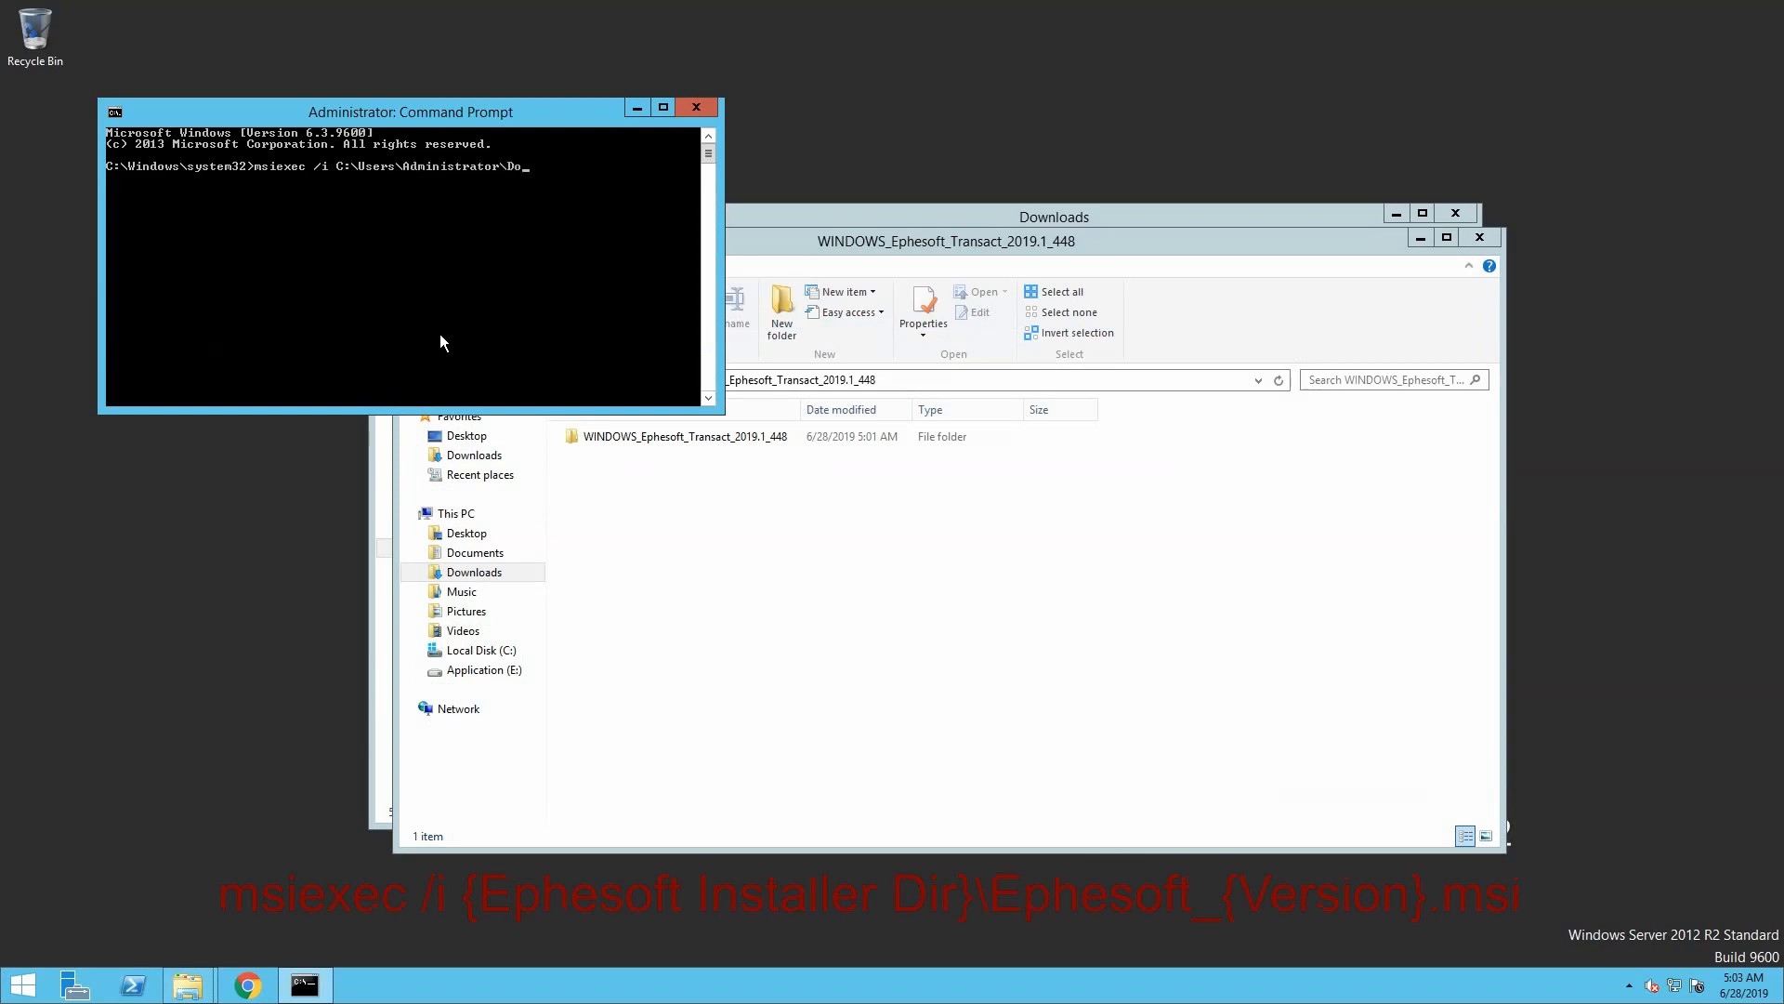
{"action": "key", "text": "Tab"}
{"action": "type", "text": "\\Wi"}
{"action": "key", "text": "Tab"}
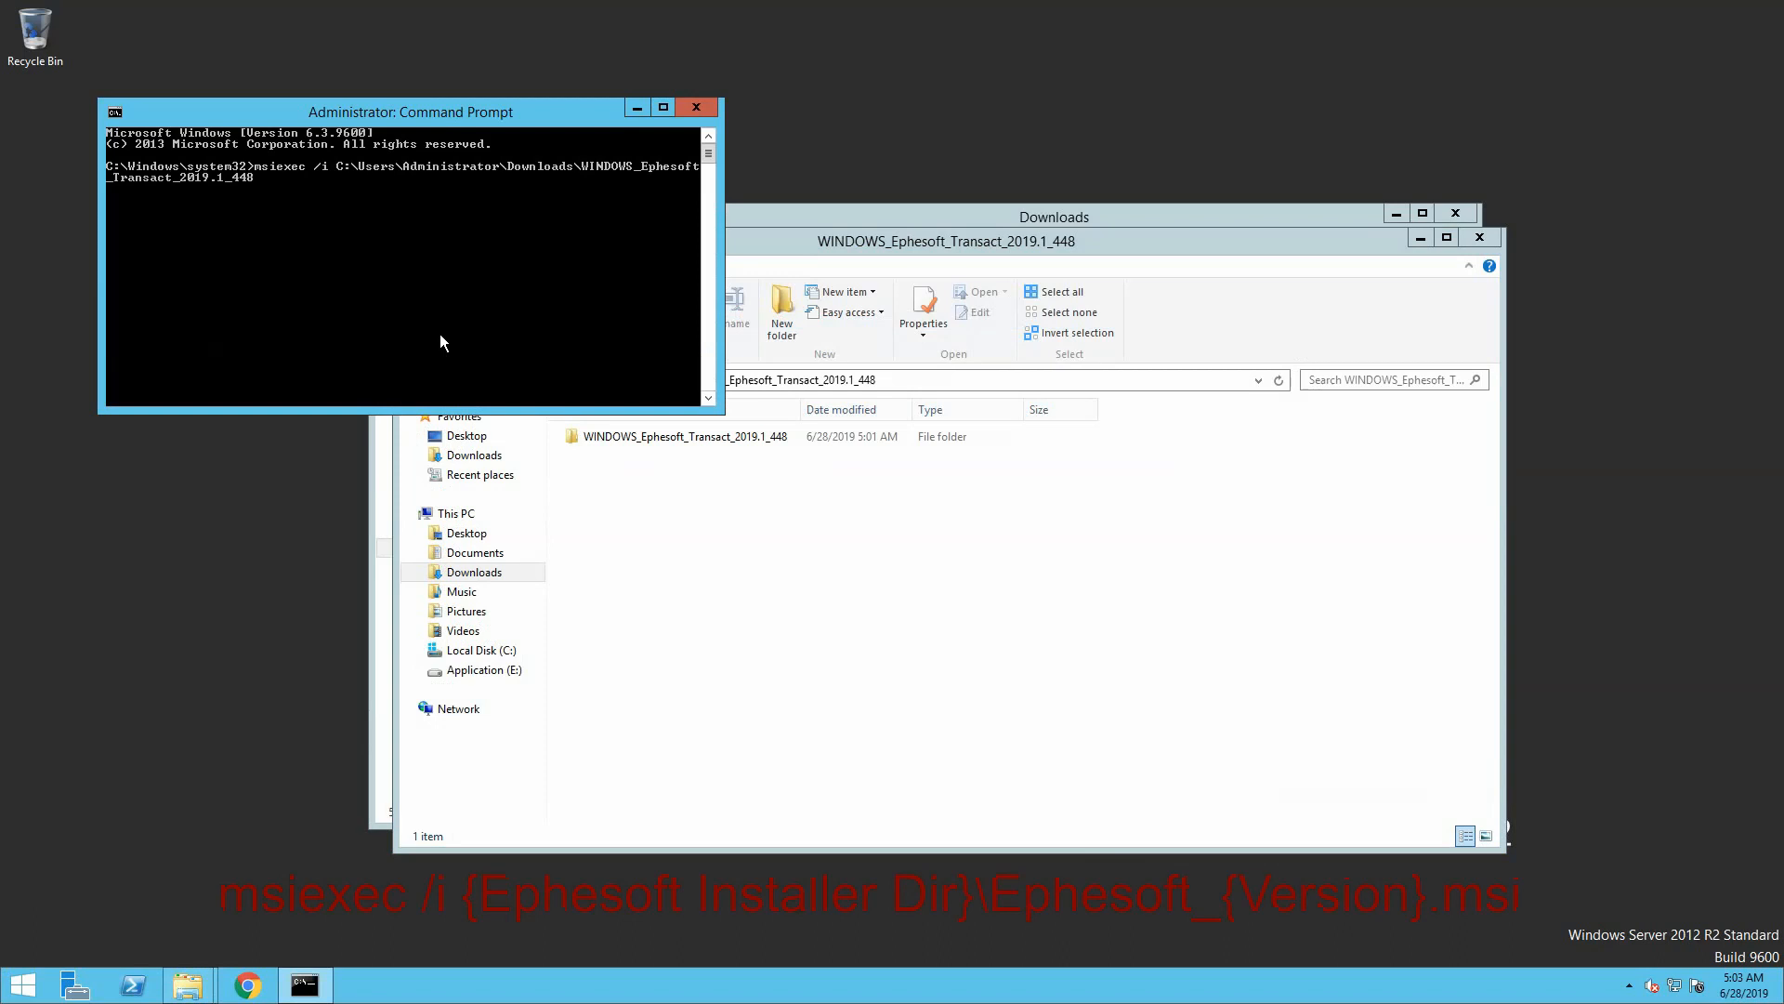
{"action": "type", "text": "\\W"}
{"action": "key", "text": "Tab"}
{"action": "type", "text": "\\Ephesoft_Transact_2019.1_448\\E"}
{"action": "key", "text": "Tab"}
{"action": "key", "text": "Return"}
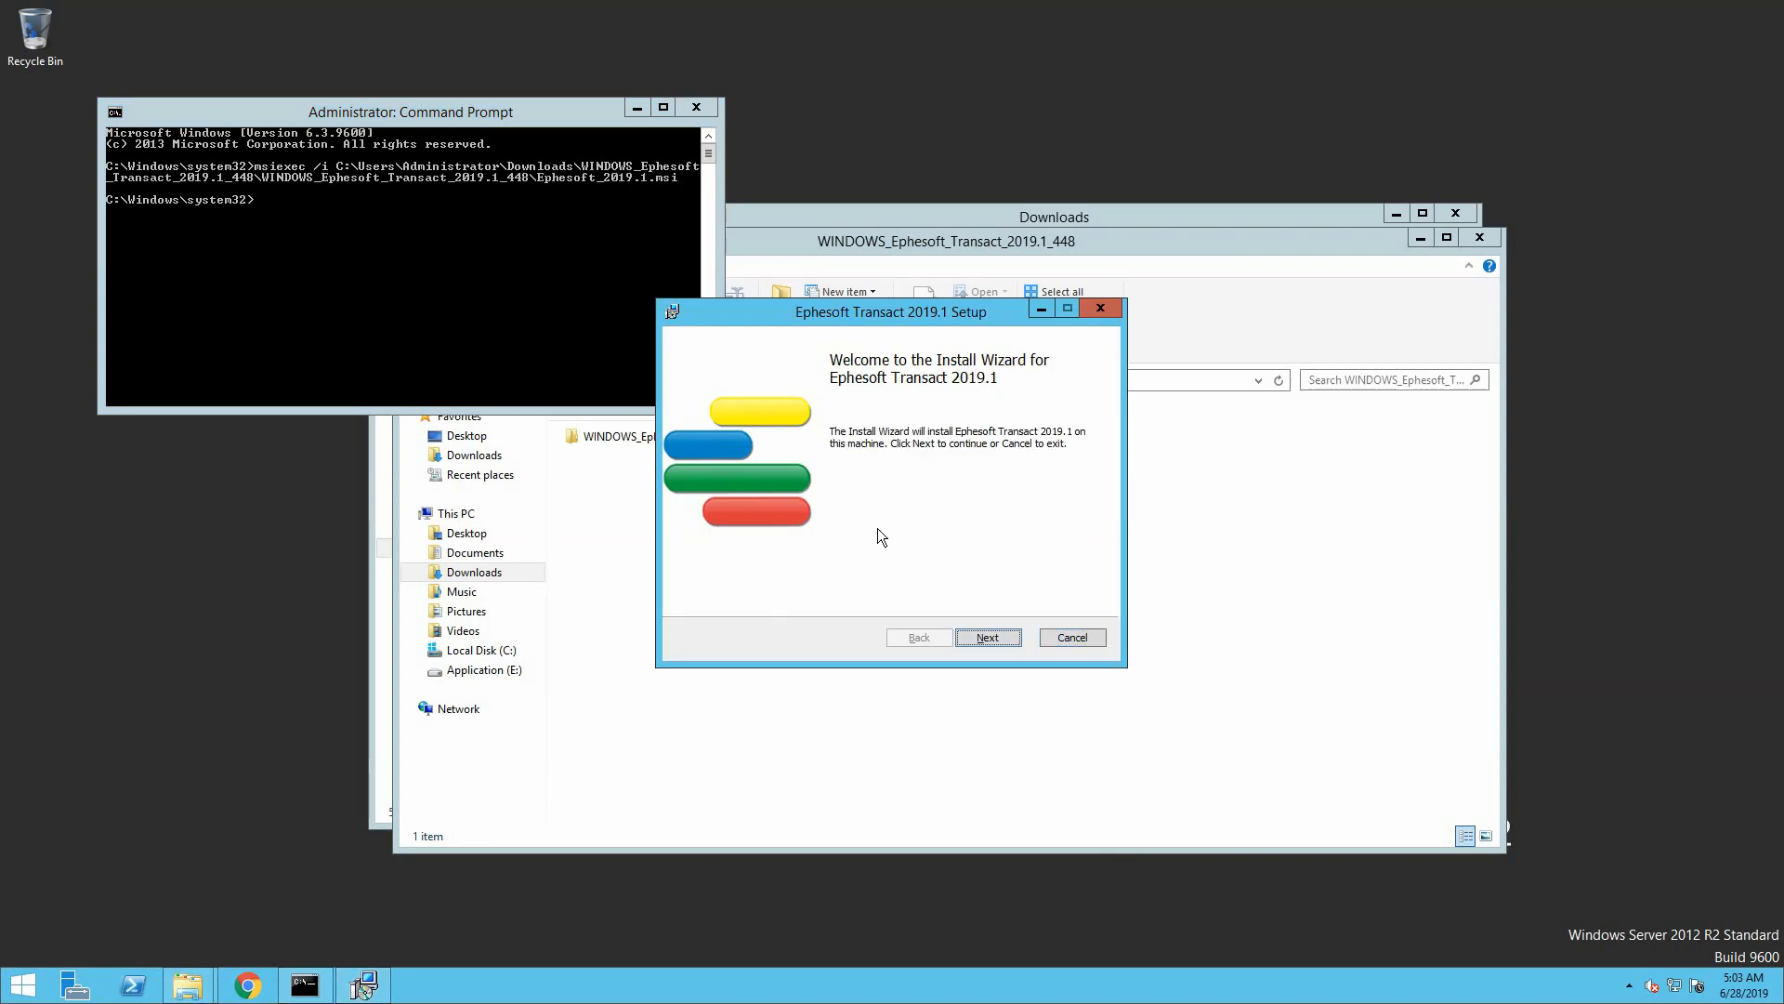
Accept the Ephesoft licence agreement and pass the prerequisites check
{"action": "left_click", "coordinate": [998, 636]}
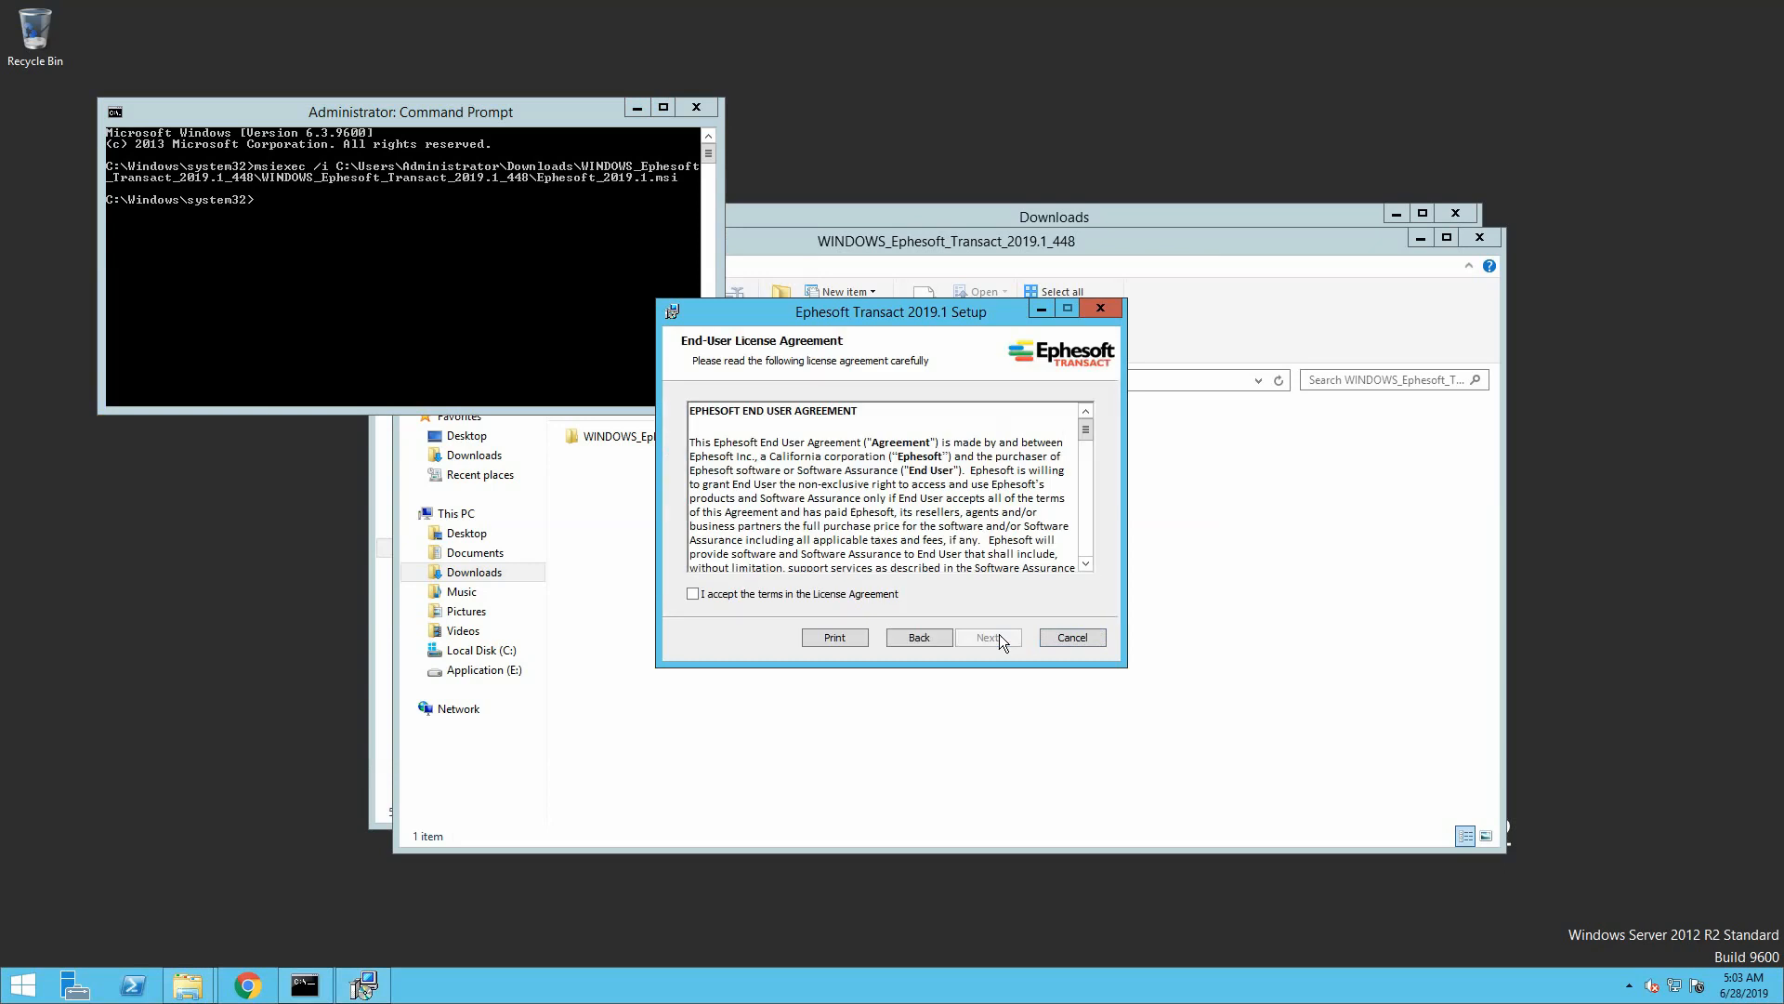
{"action": "left_click", "coordinate": [726, 600]}
{"action": "left_click", "coordinate": [978, 634]}
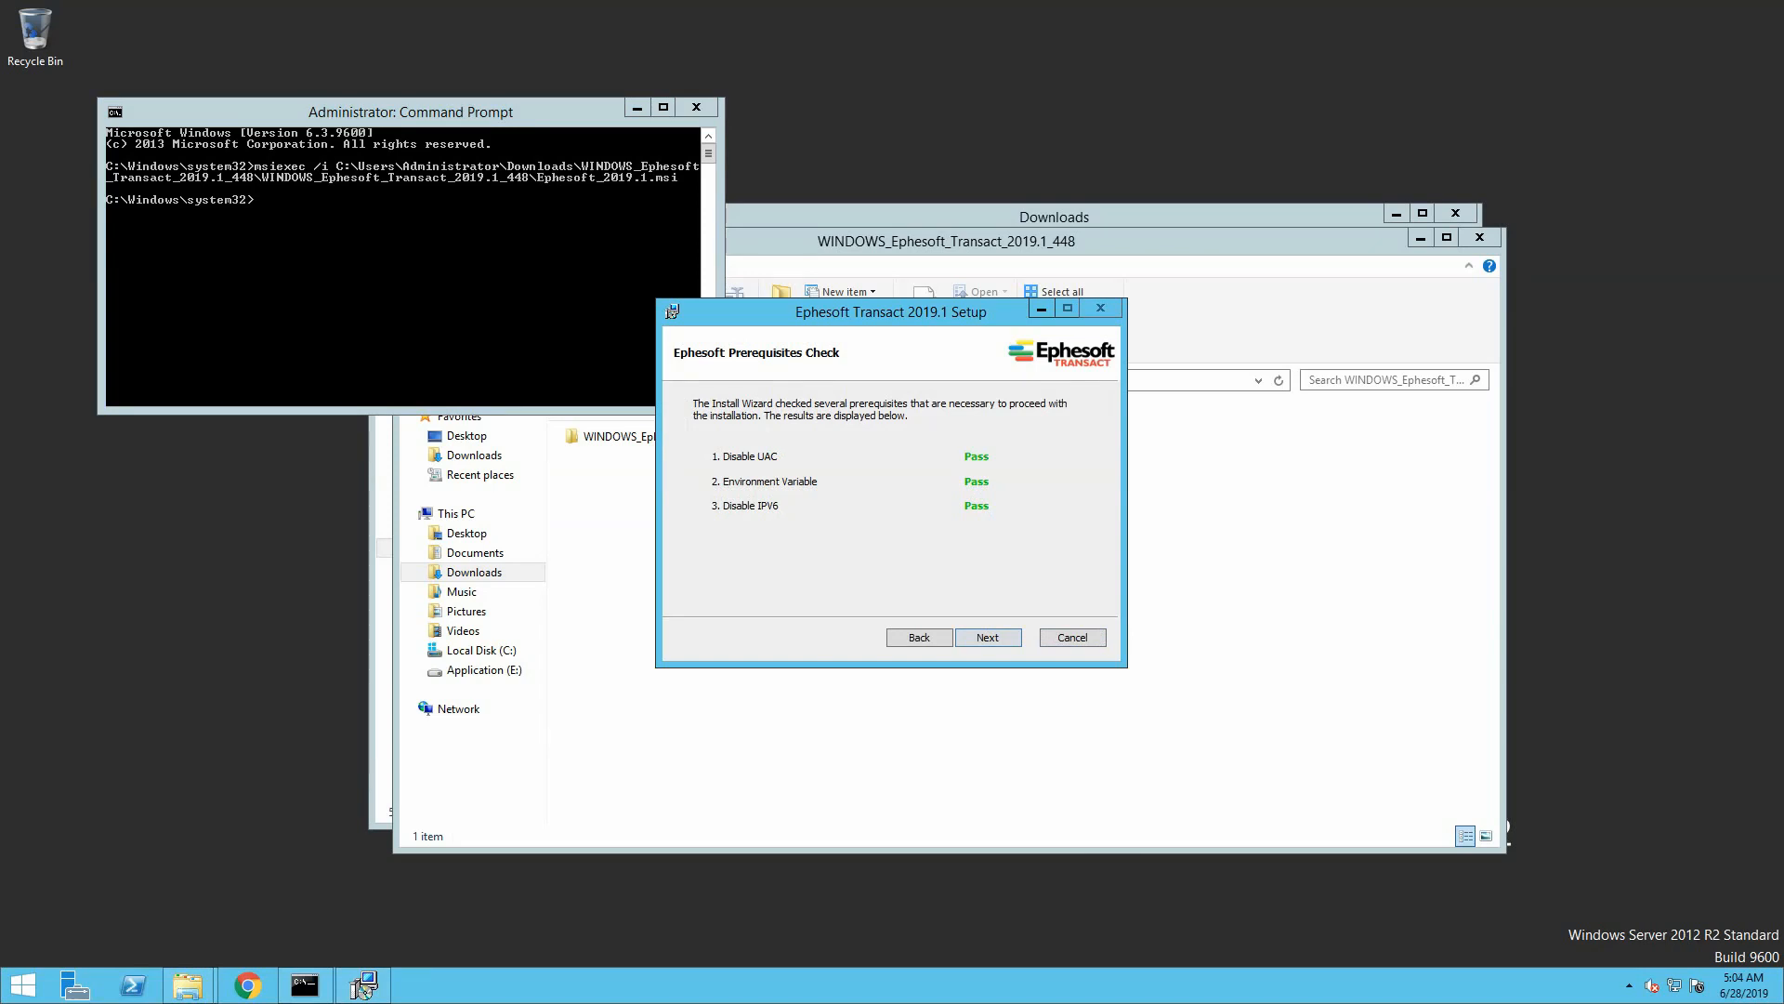
{"action": "left_click", "coordinate": [995, 639]}
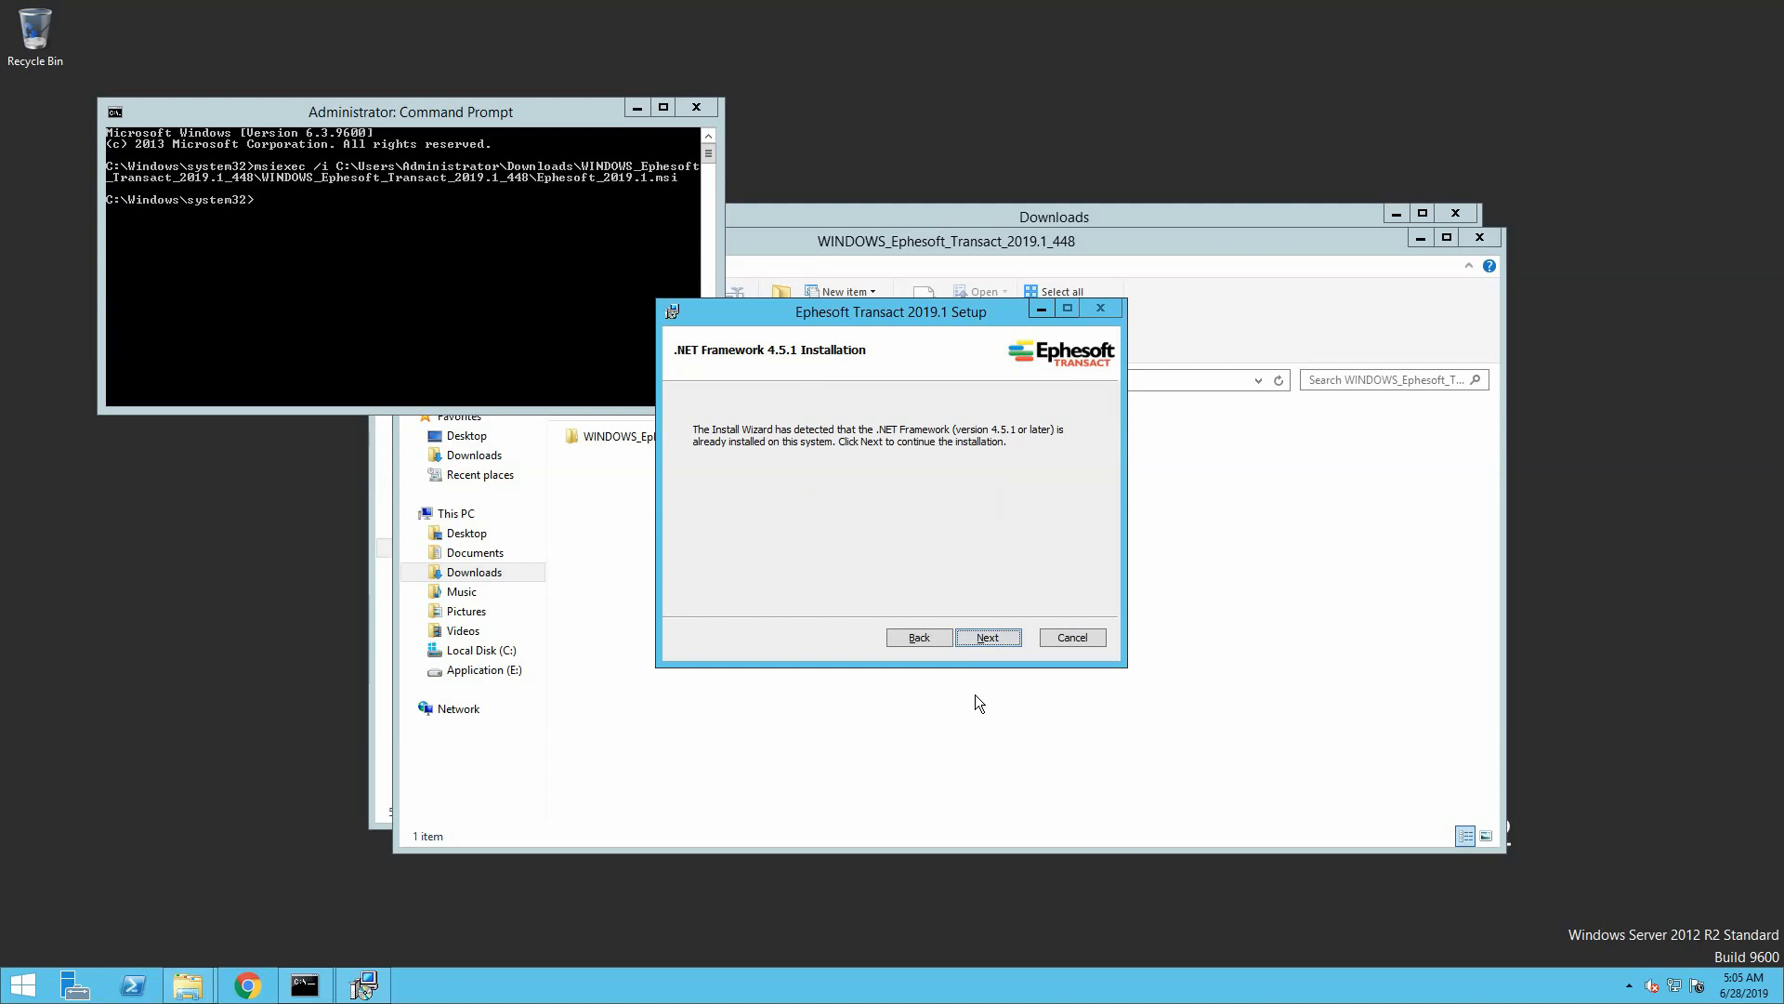
Install the Visual C++ prerequisites and keep the Local System Account for the service
{"action": "left_click", "coordinate": [988, 637]}
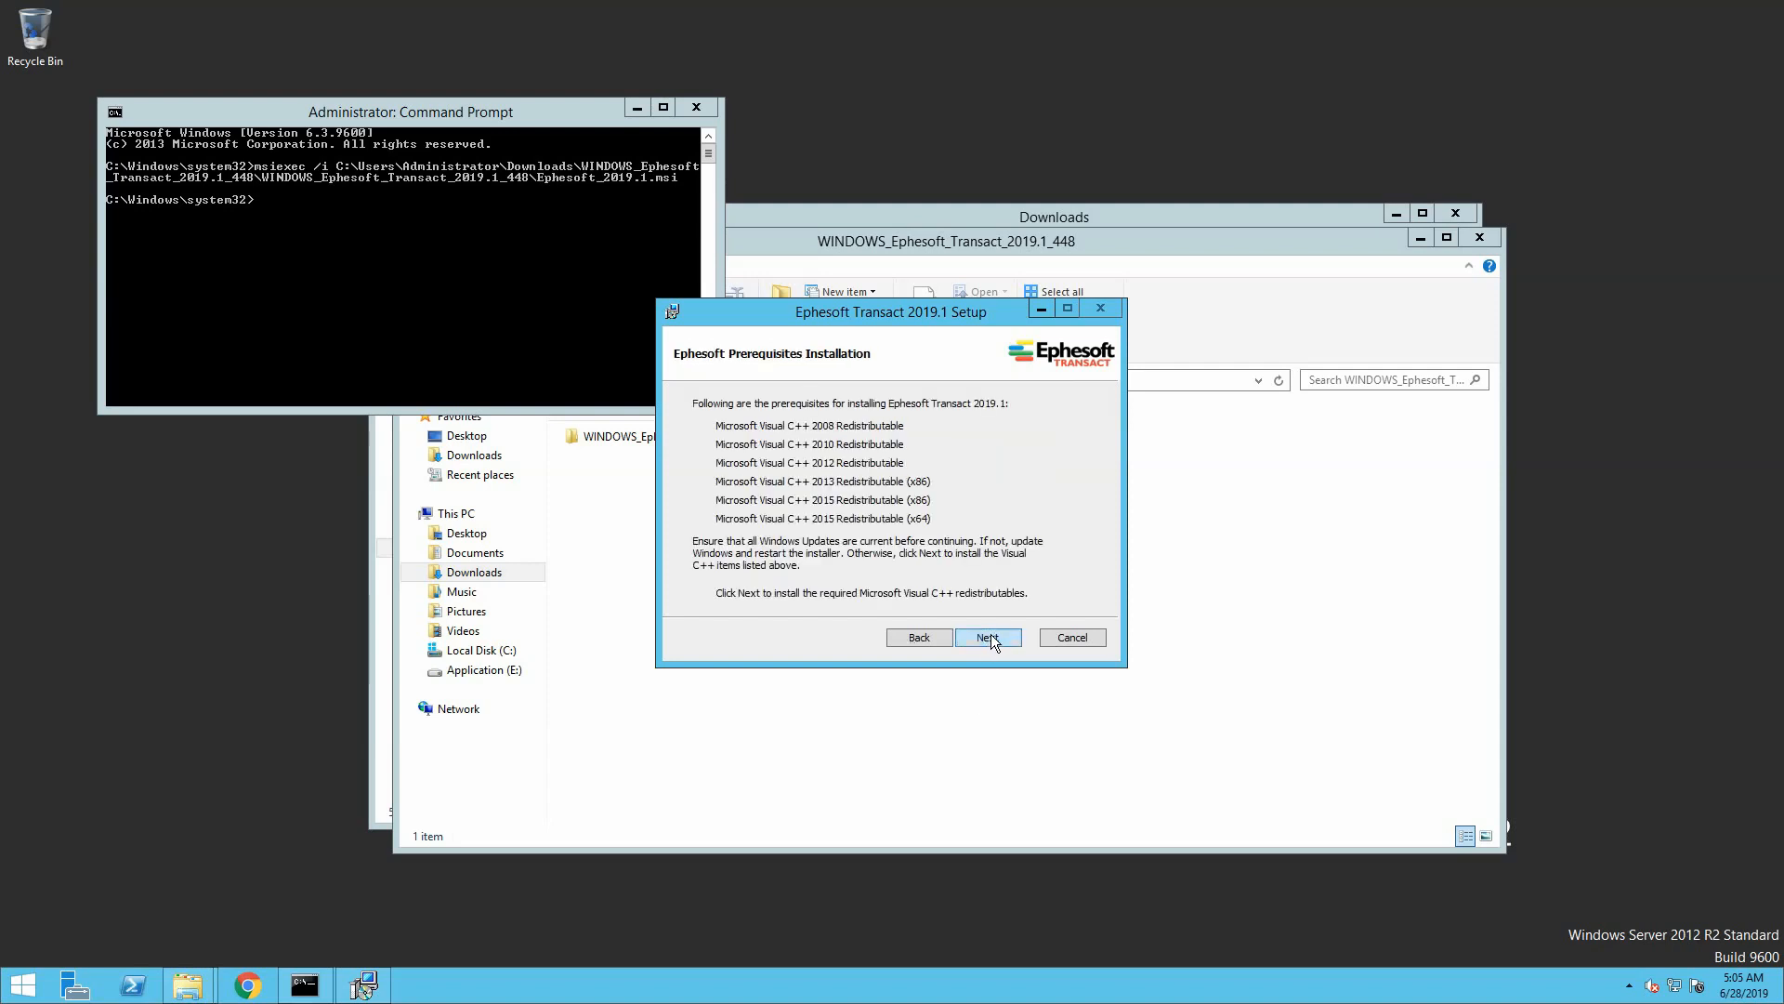
{"action": "left_click", "coordinate": [989, 638]}
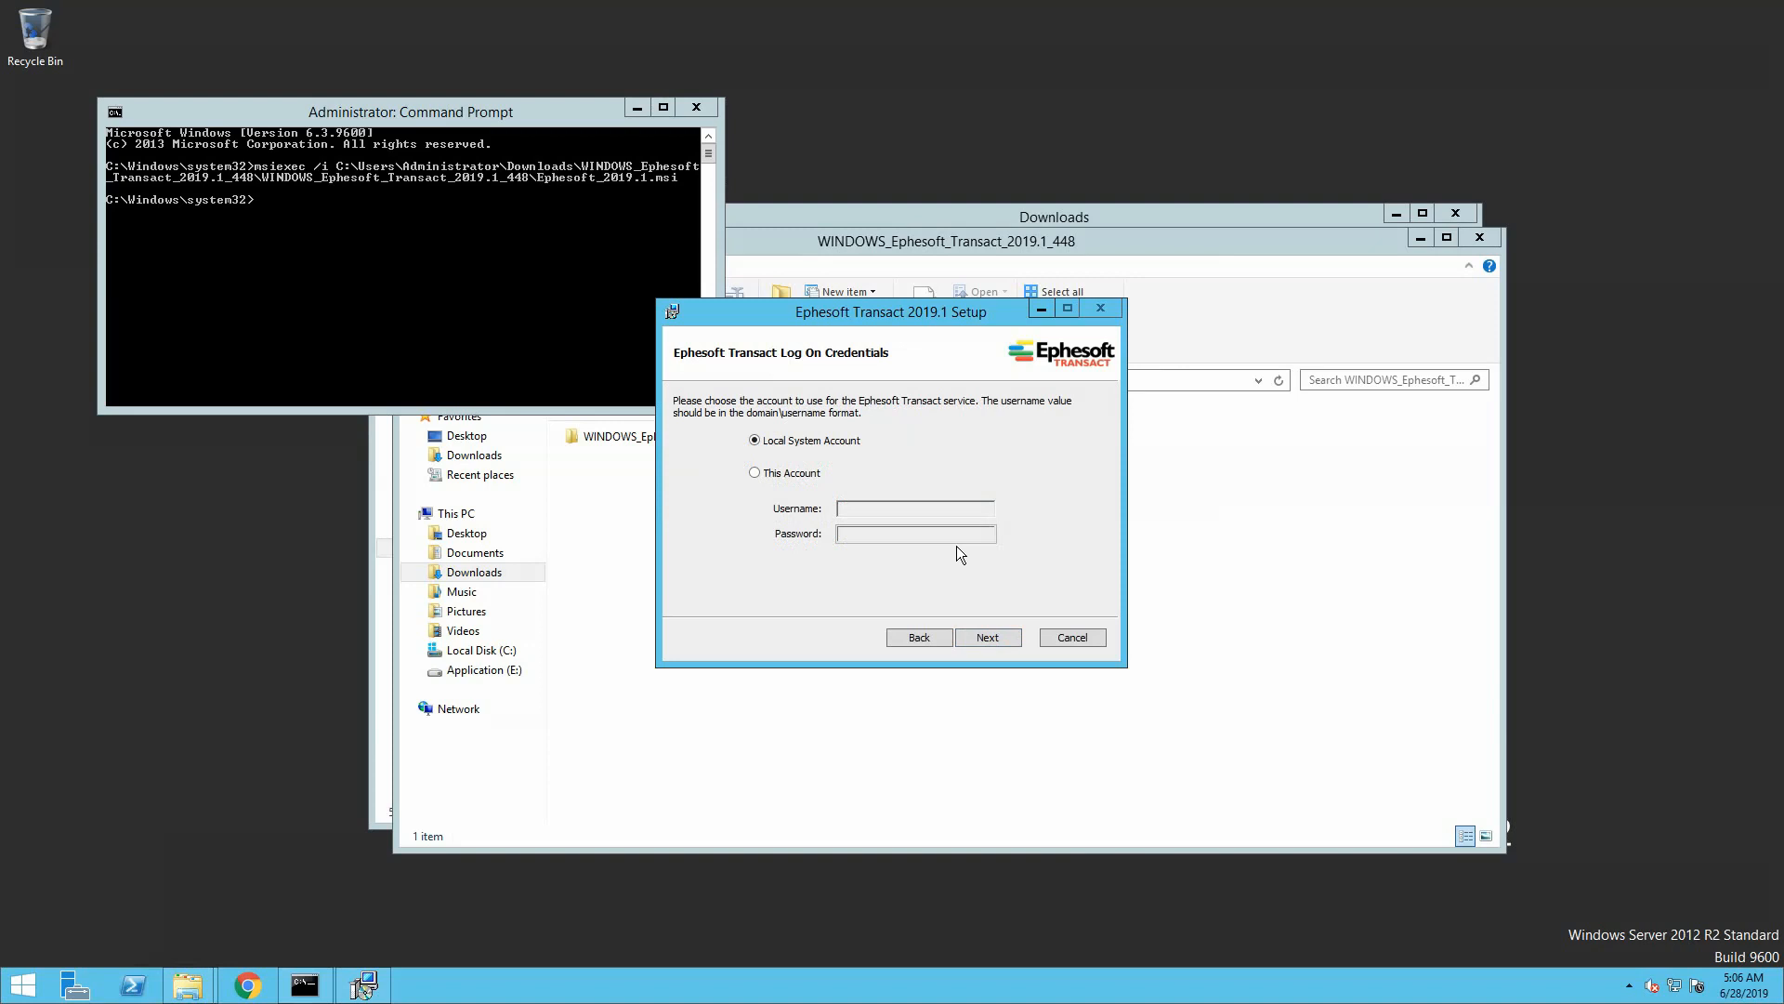
{"action": "left_click", "coordinate": [985, 638]}
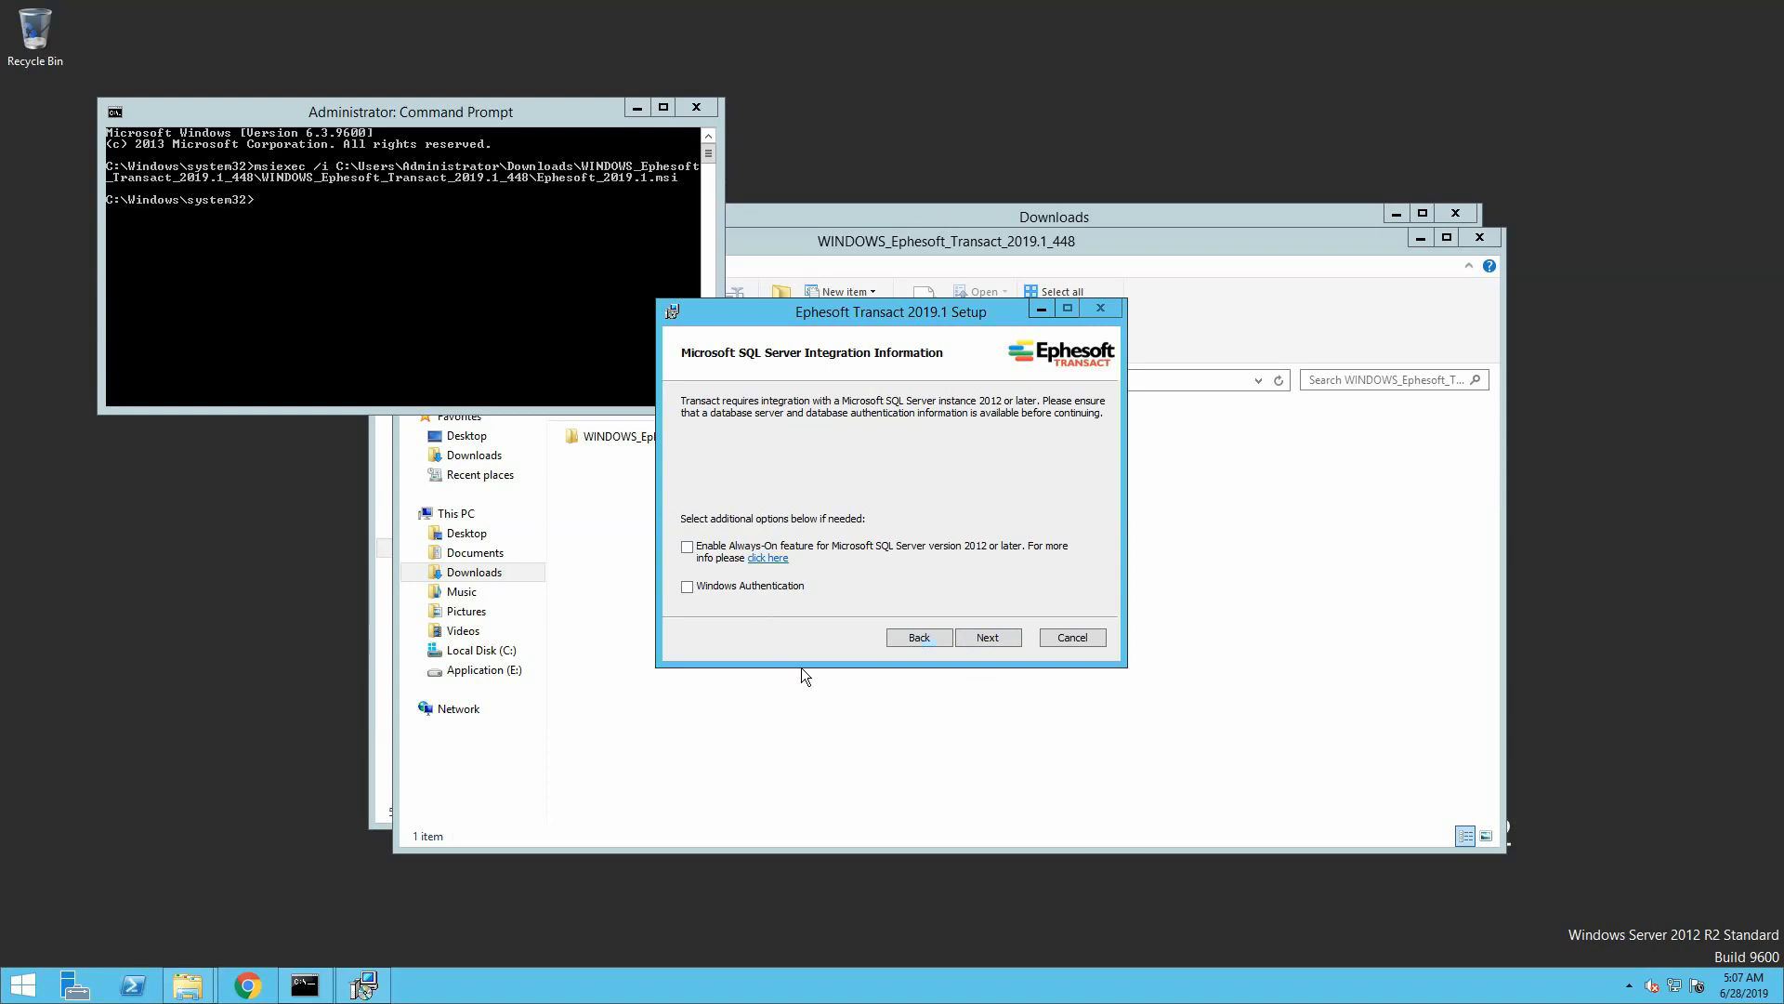
Enter the DBO password and Server Name DatabaseServ for the SQL Server connection
{"action": "left_click", "coordinate": [986, 639]}
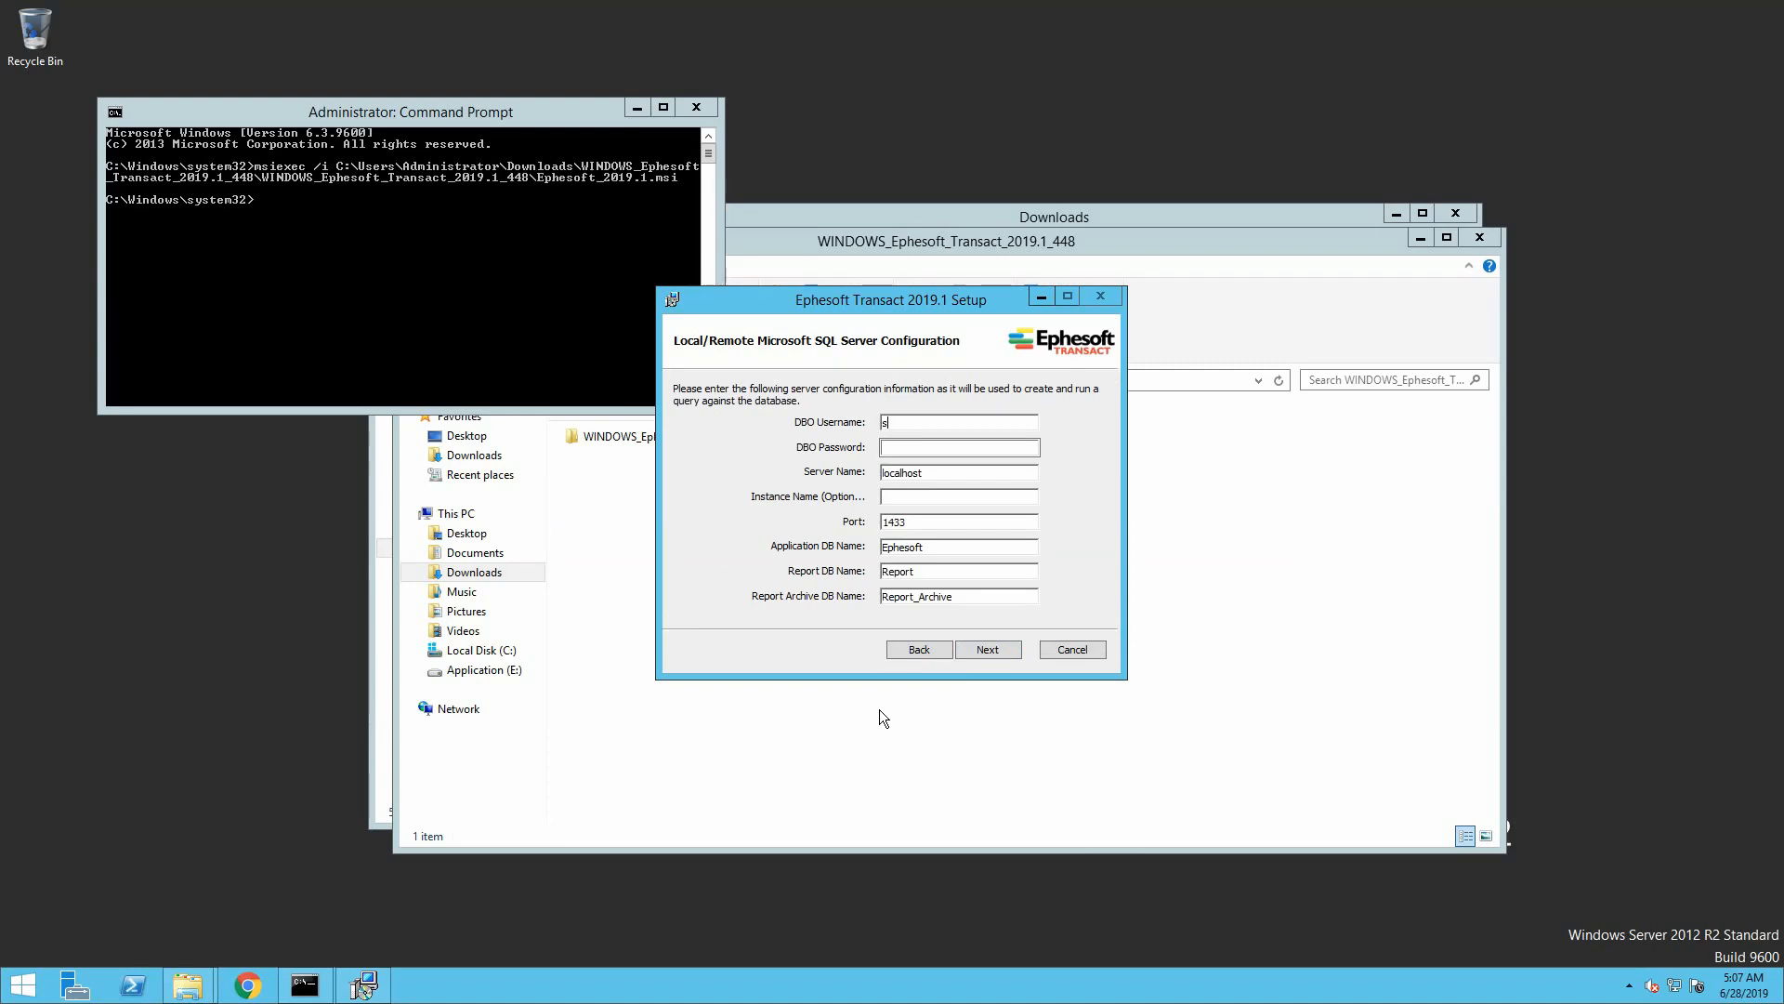
{"action": "key", "text": "ctrl+v"}
{"action": "key", "text": "Tab"}
{"action": "type", "text": "DatabaseServ"}
{"action": "key", "text": "Return"}
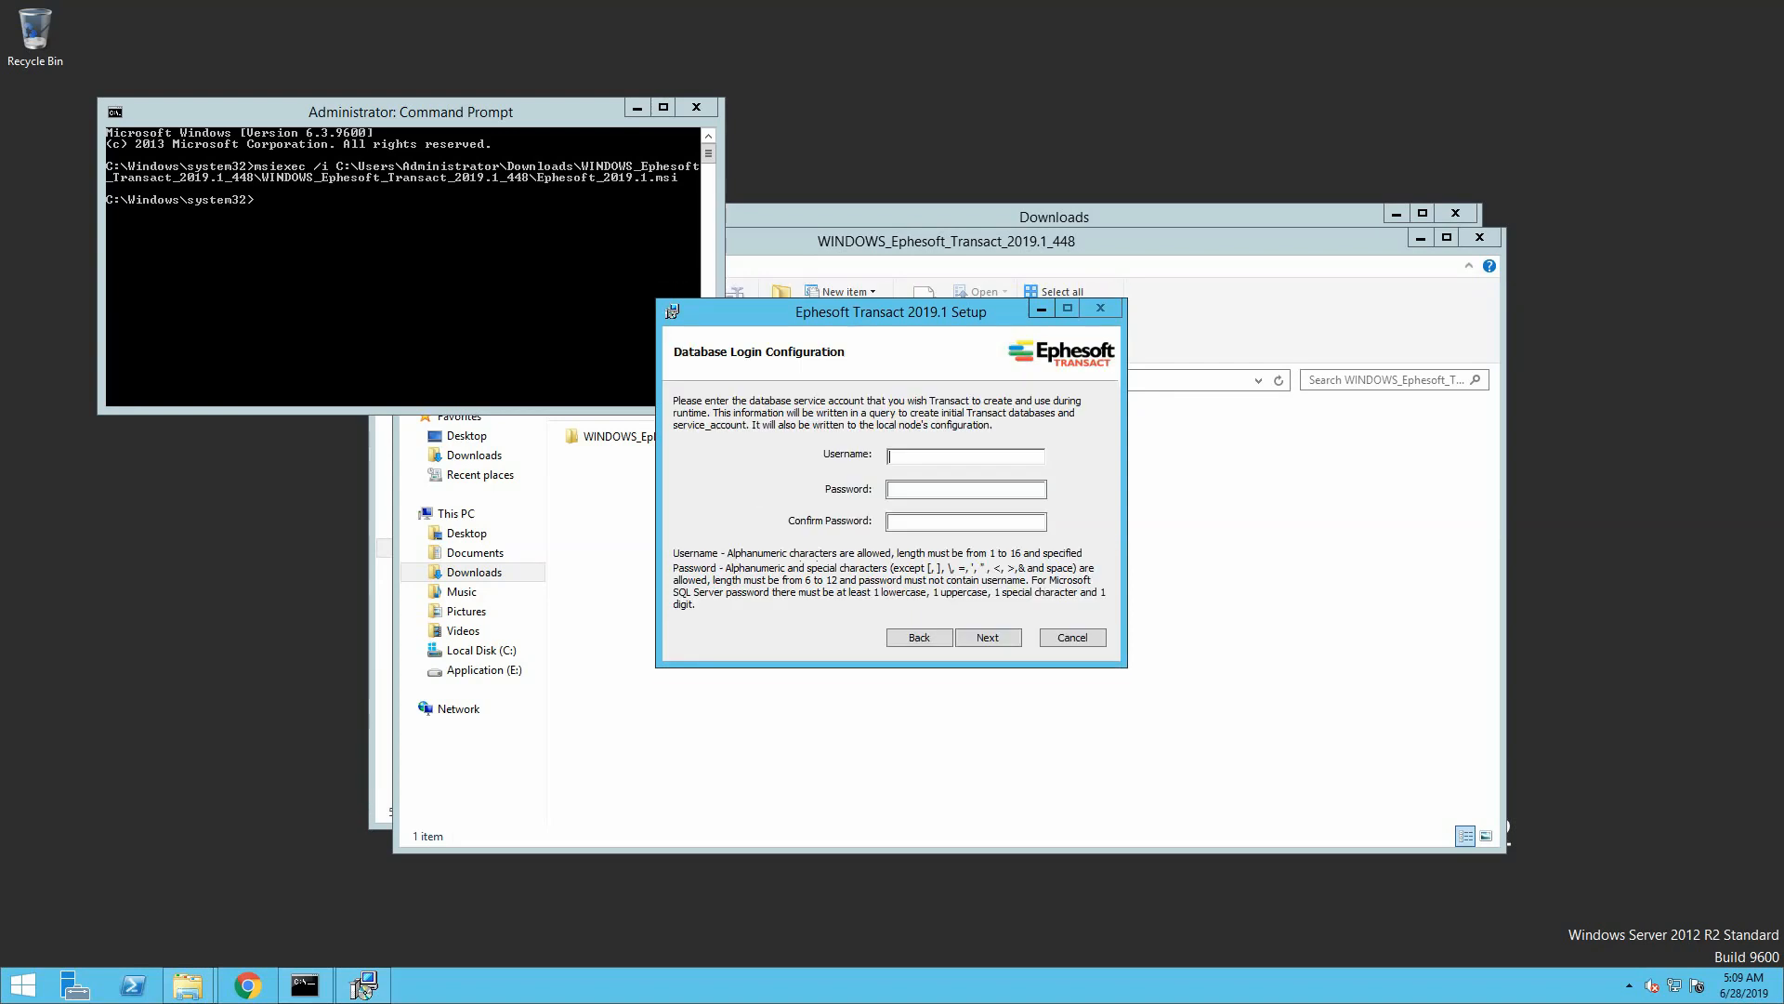
Fill in the database service username, password and password confirmation
{"action": "type", "text": "ephesoftsa"}
{"action": "key", "text": "Tab"}
{"action": "key", "text": "ctrl+v"}
{"action": "key", "text": "Tab"}
{"action": "key", "text": "ctrl+v"}
{"action": "key", "text": "Return"}
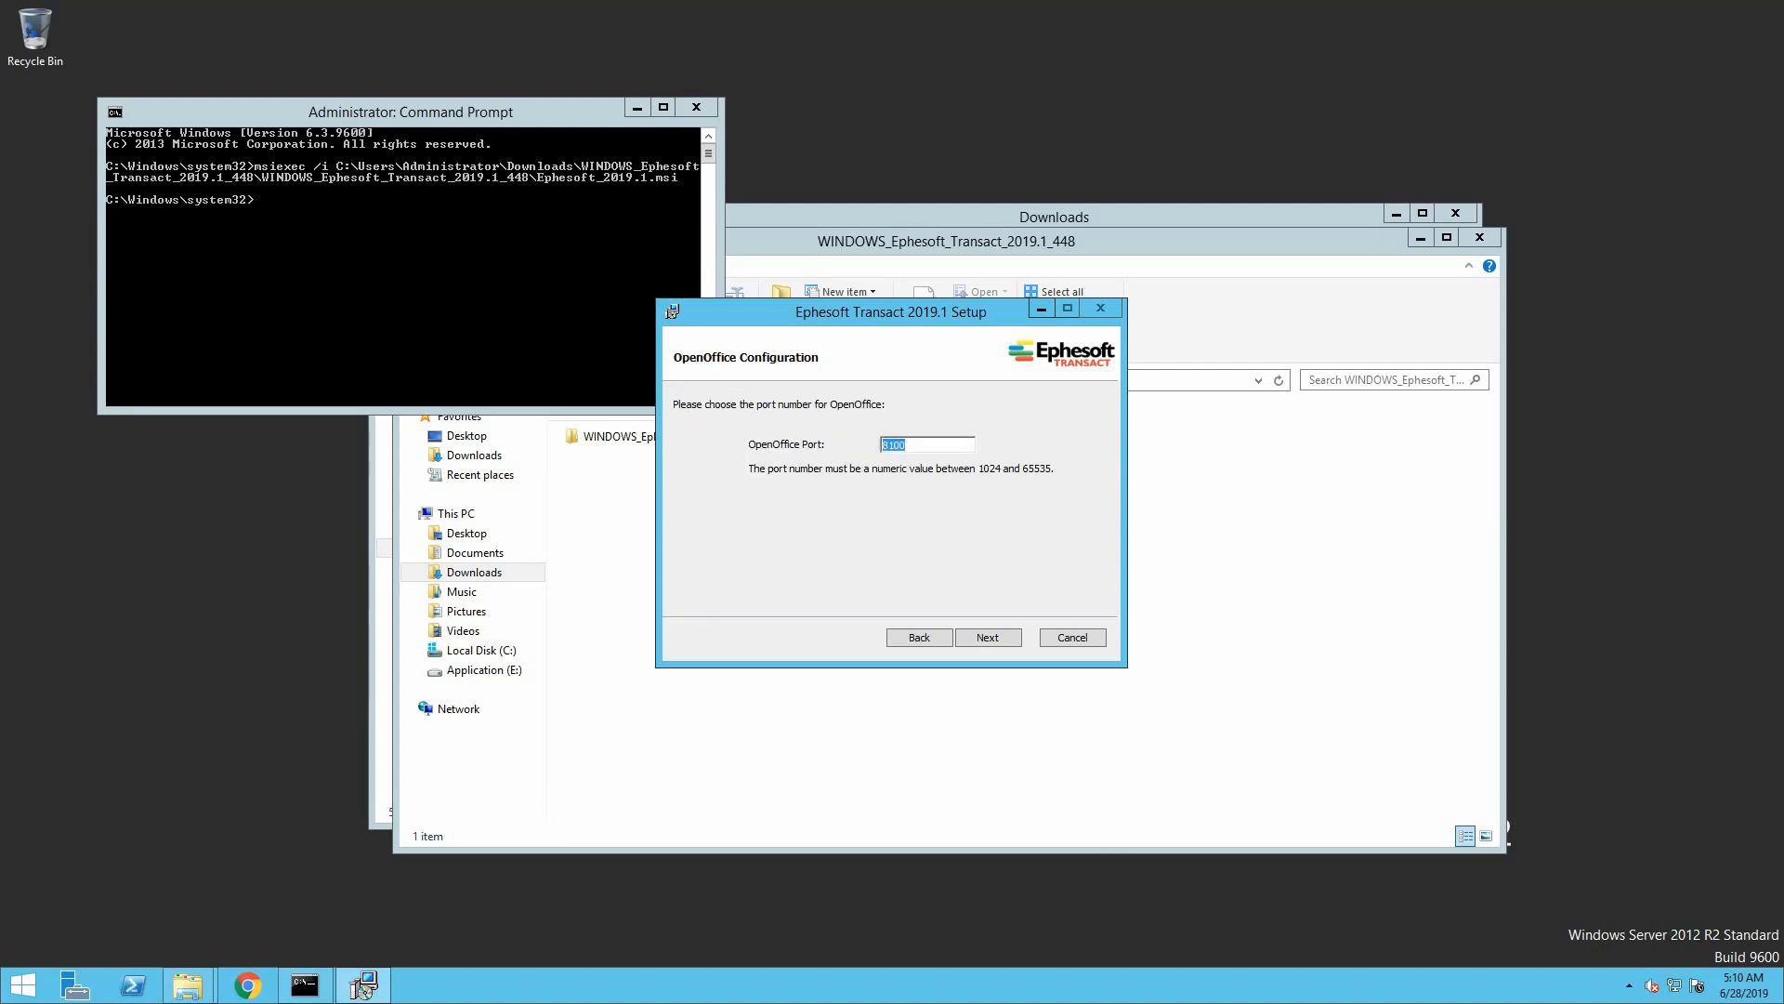
Accept OpenOffice port 8100, Tomcat connectivity and the pre-filled registration information
{"action": "left_click", "coordinate": [1009, 635]}
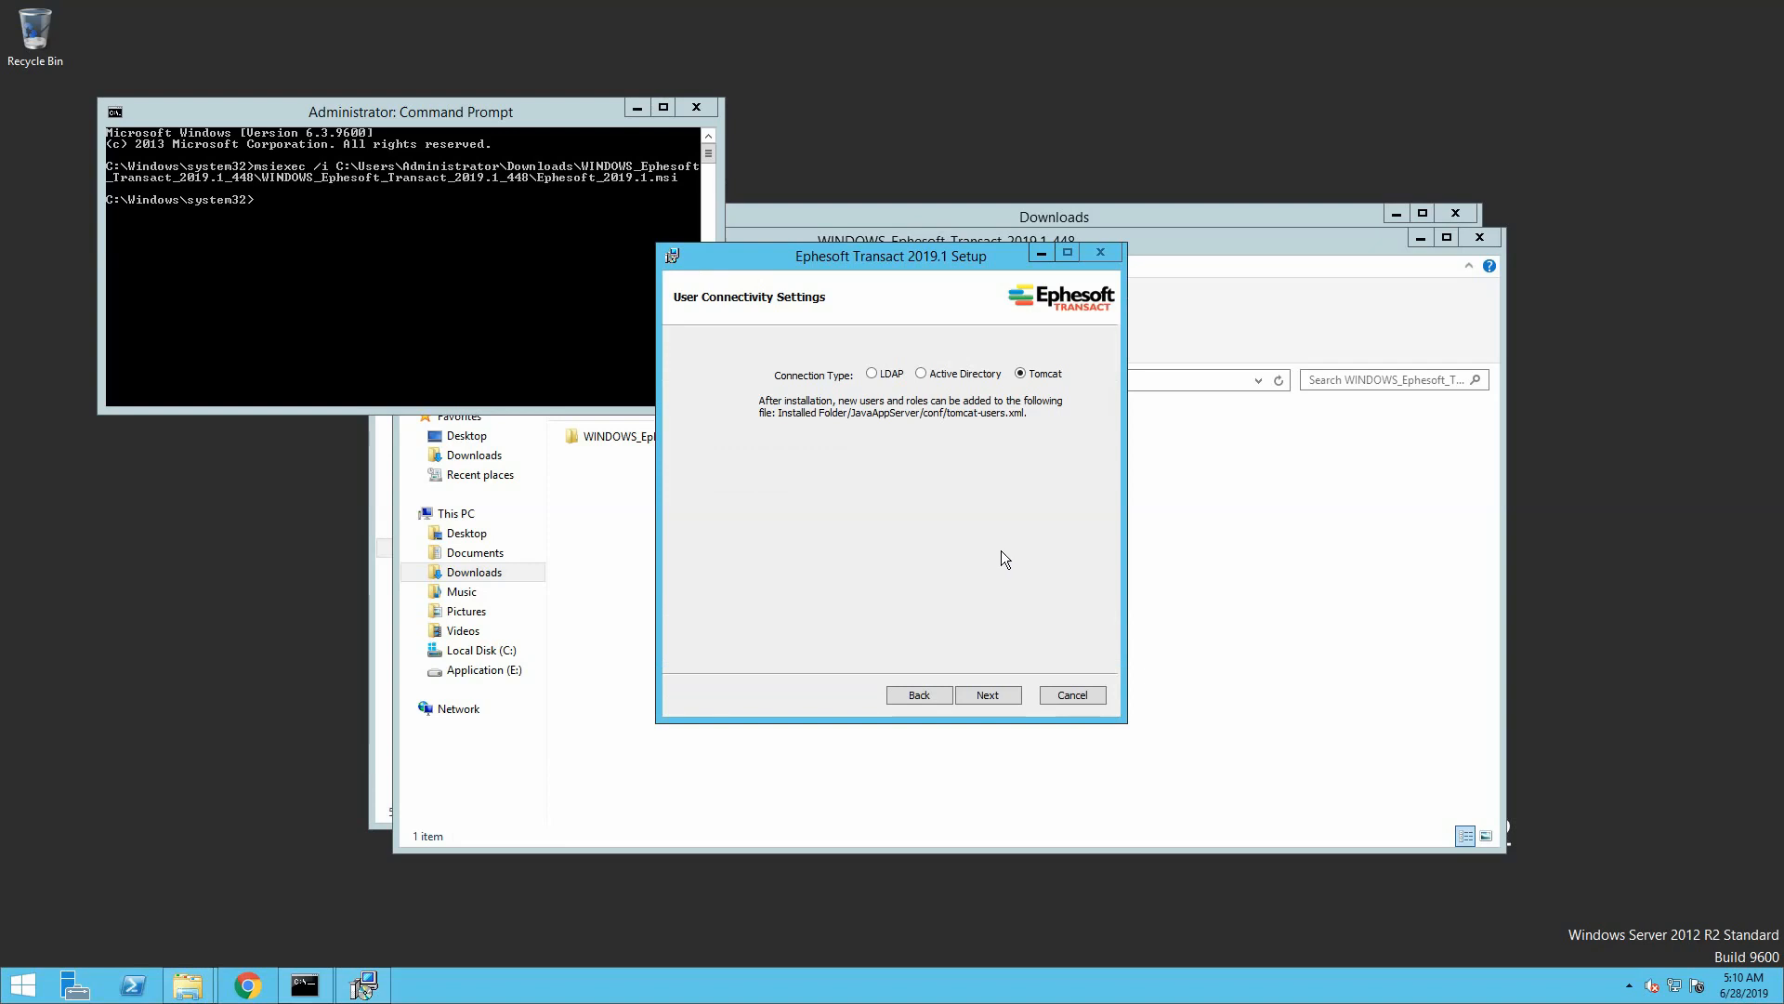
{"action": "left_click", "coordinate": [980, 689]}
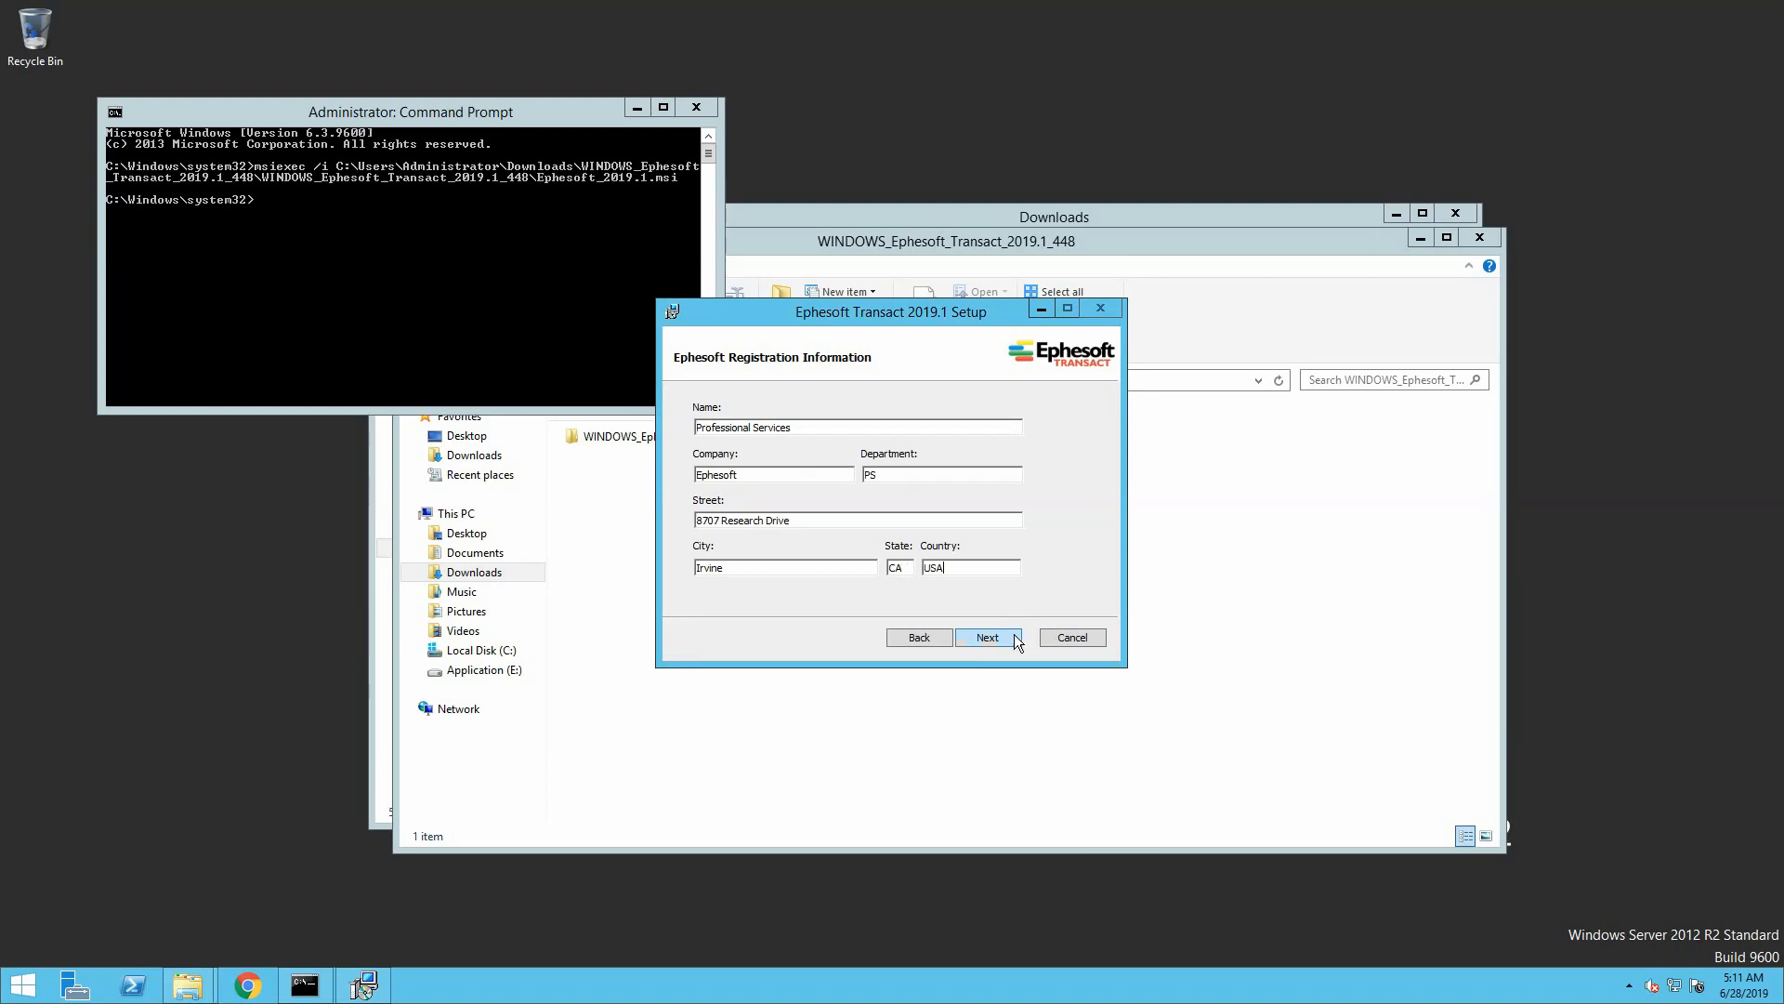
{"action": "left_click", "coordinate": [982, 641]}
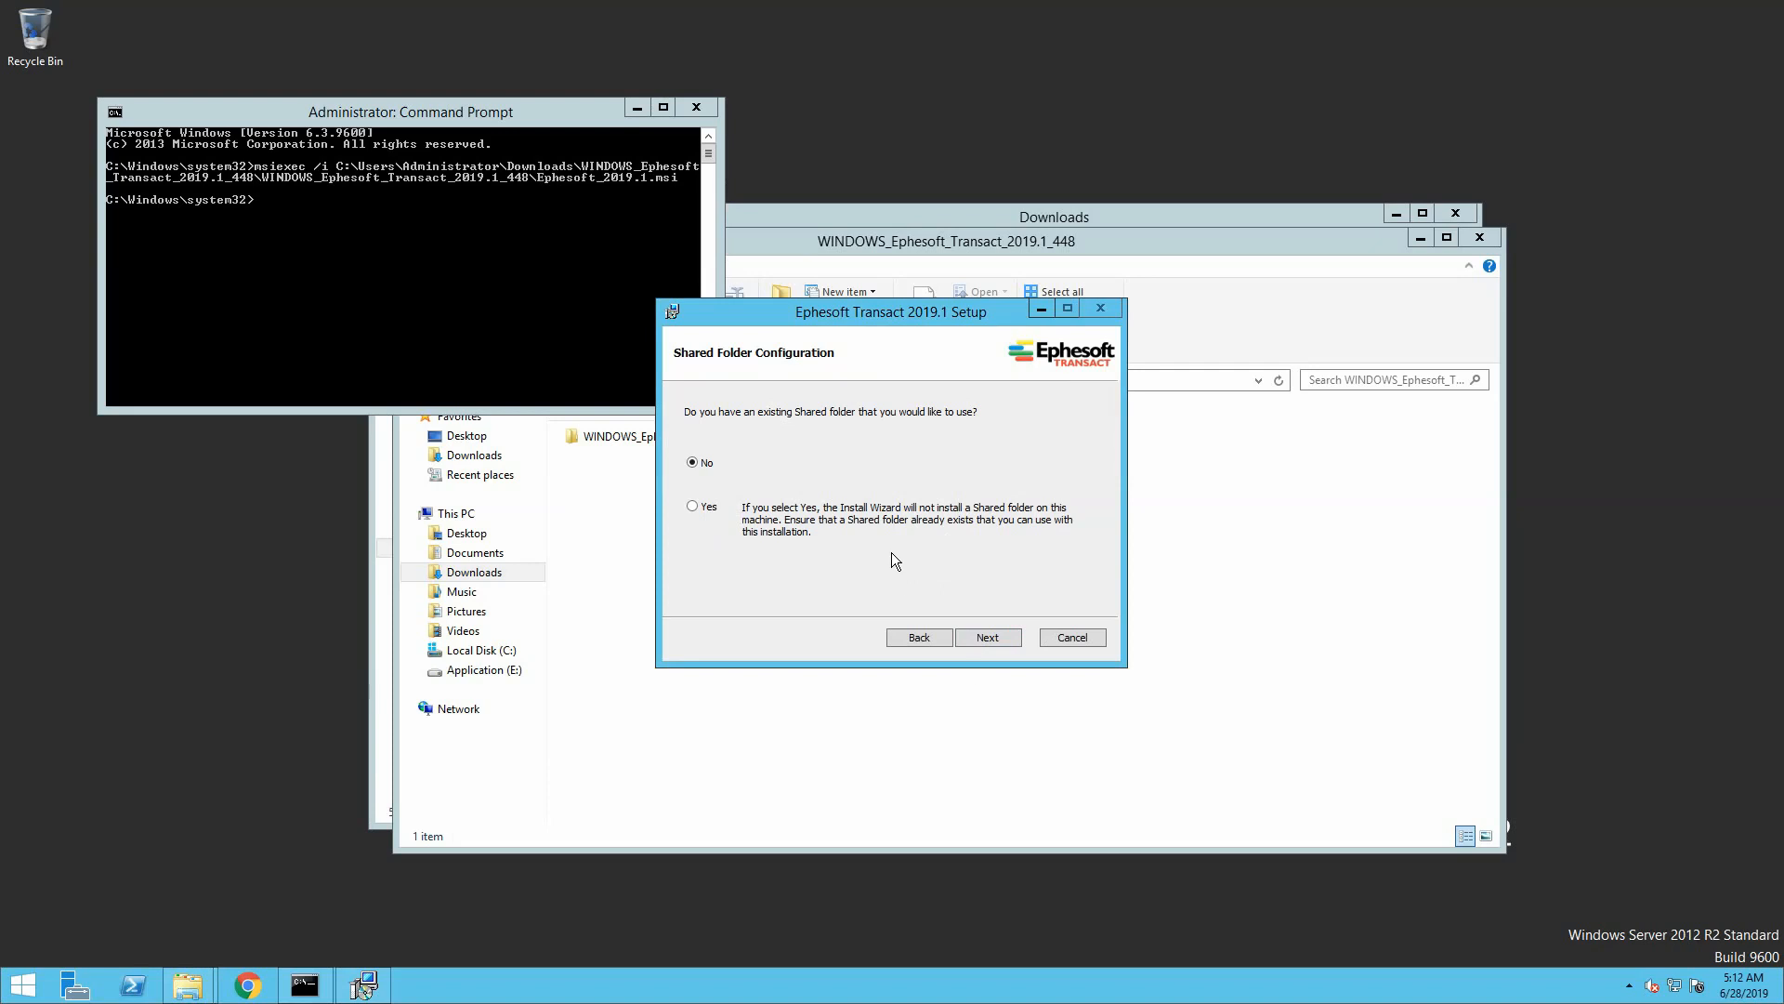
Keep No for an existing share and install the shared folder separately at \\fileserv\Ephesoft
{"action": "left_click", "coordinate": [977, 640]}
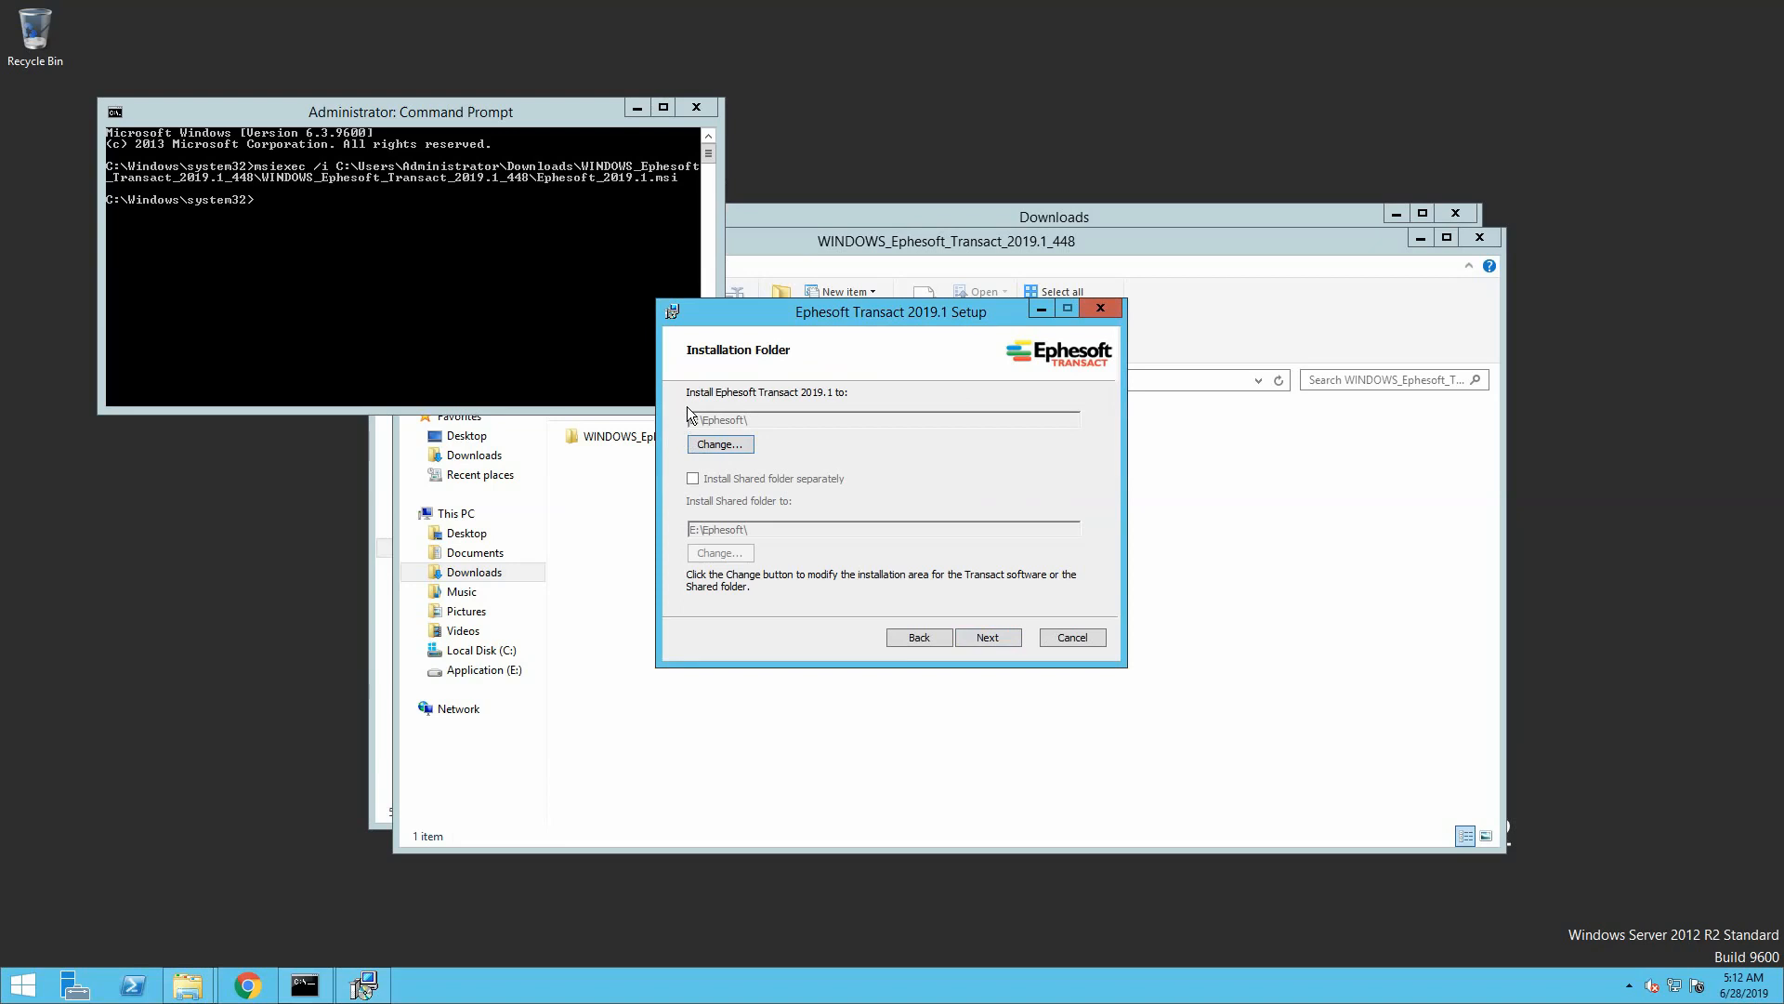
{"action": "left_click", "coordinate": [693, 480]}
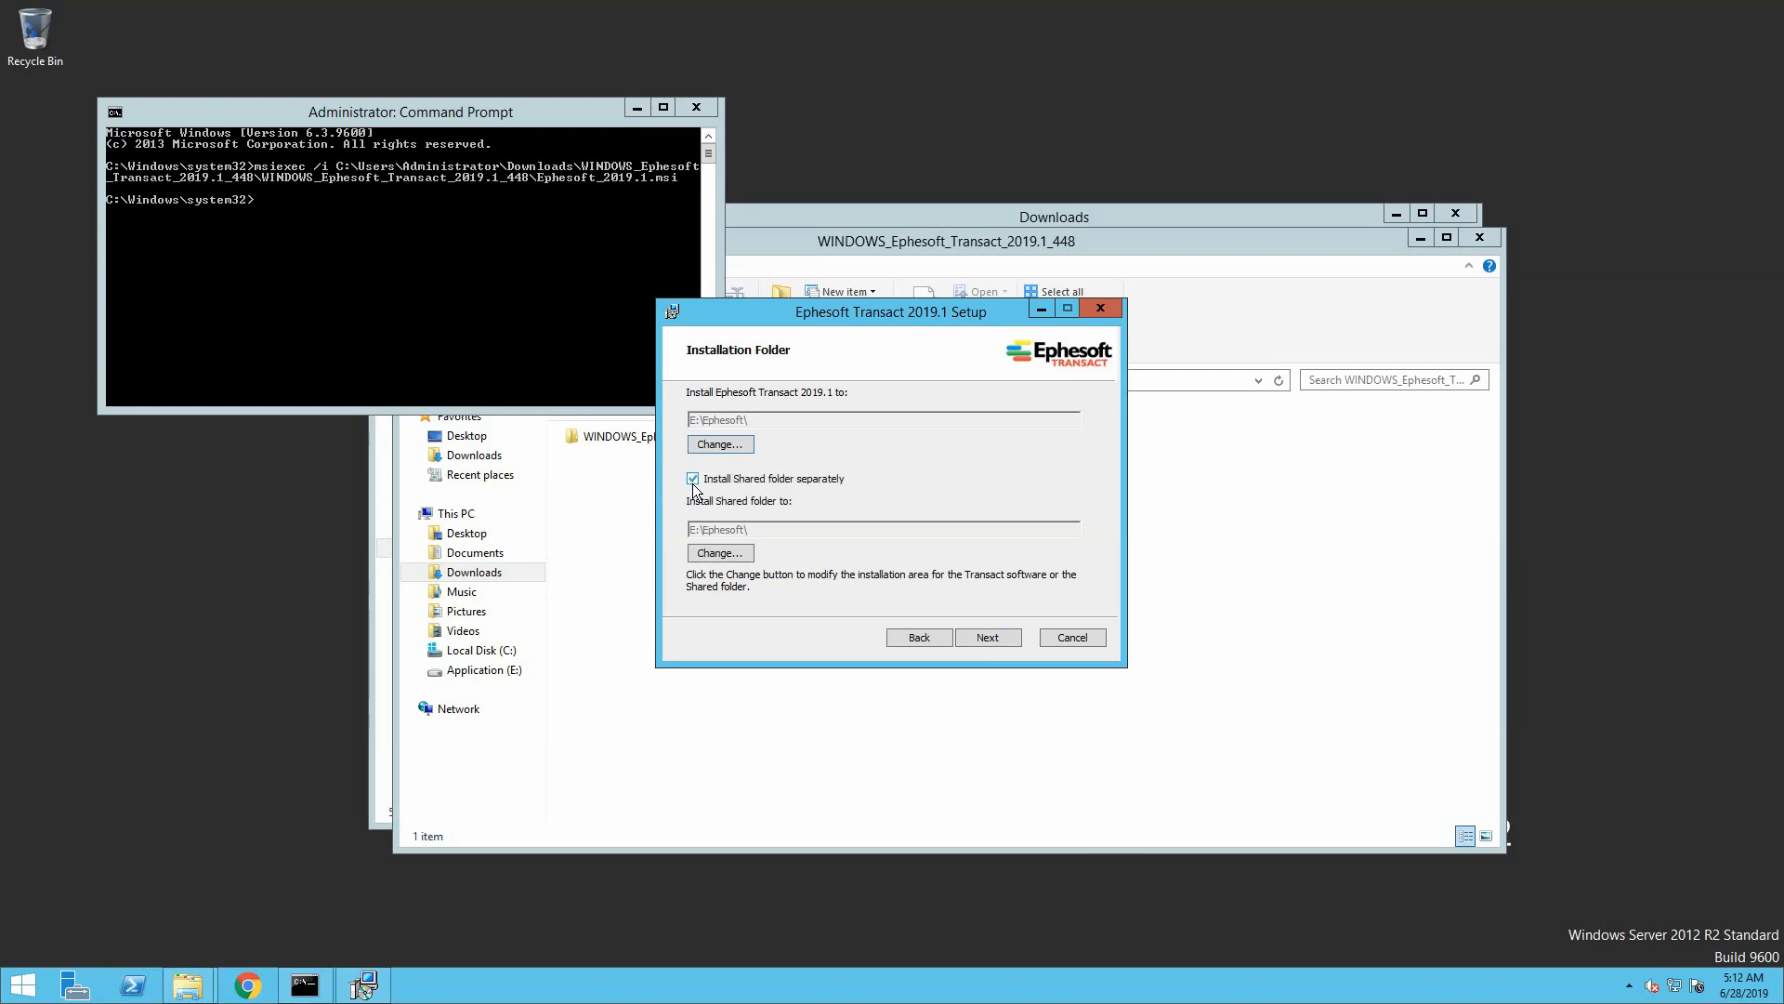
{"action": "left_click", "coordinate": [714, 552]}
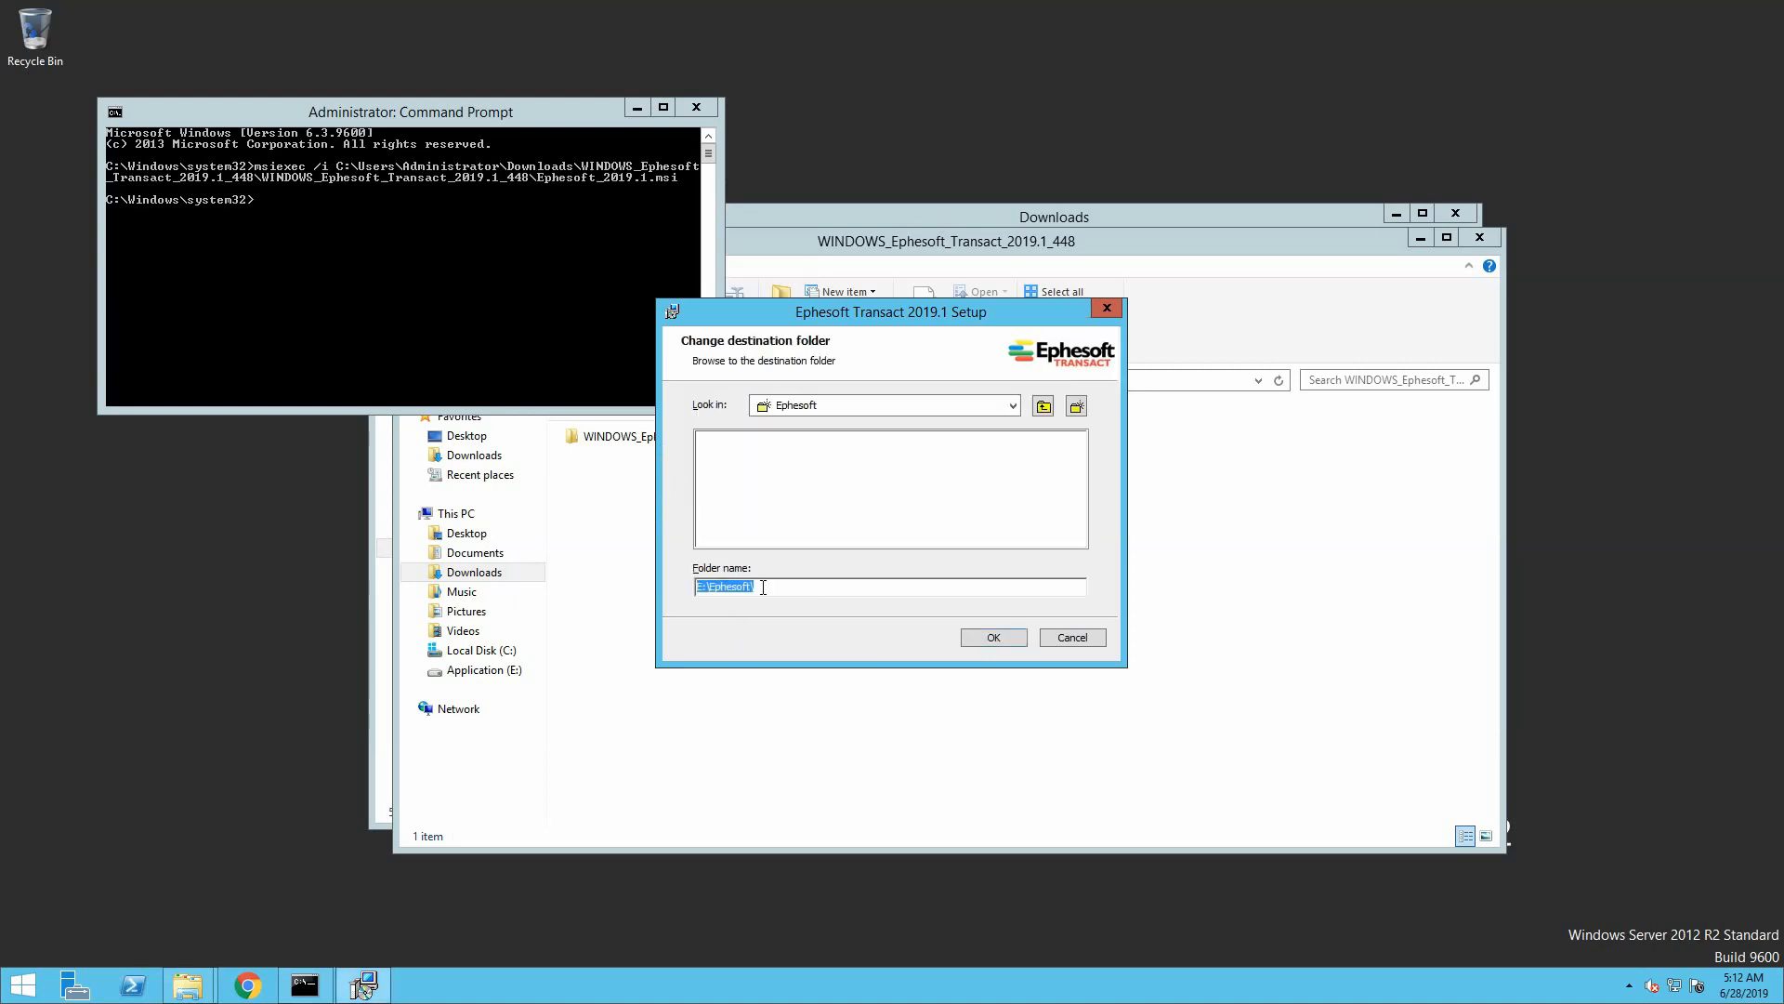
{"action": "left_click_drag", "start_coordinate": [763, 588], "coordinate": [675, 583]}
{"action": "type", "text": "\\\\fileserv\\Ephesoft"}
{"action": "left_click", "coordinate": [969, 639]}
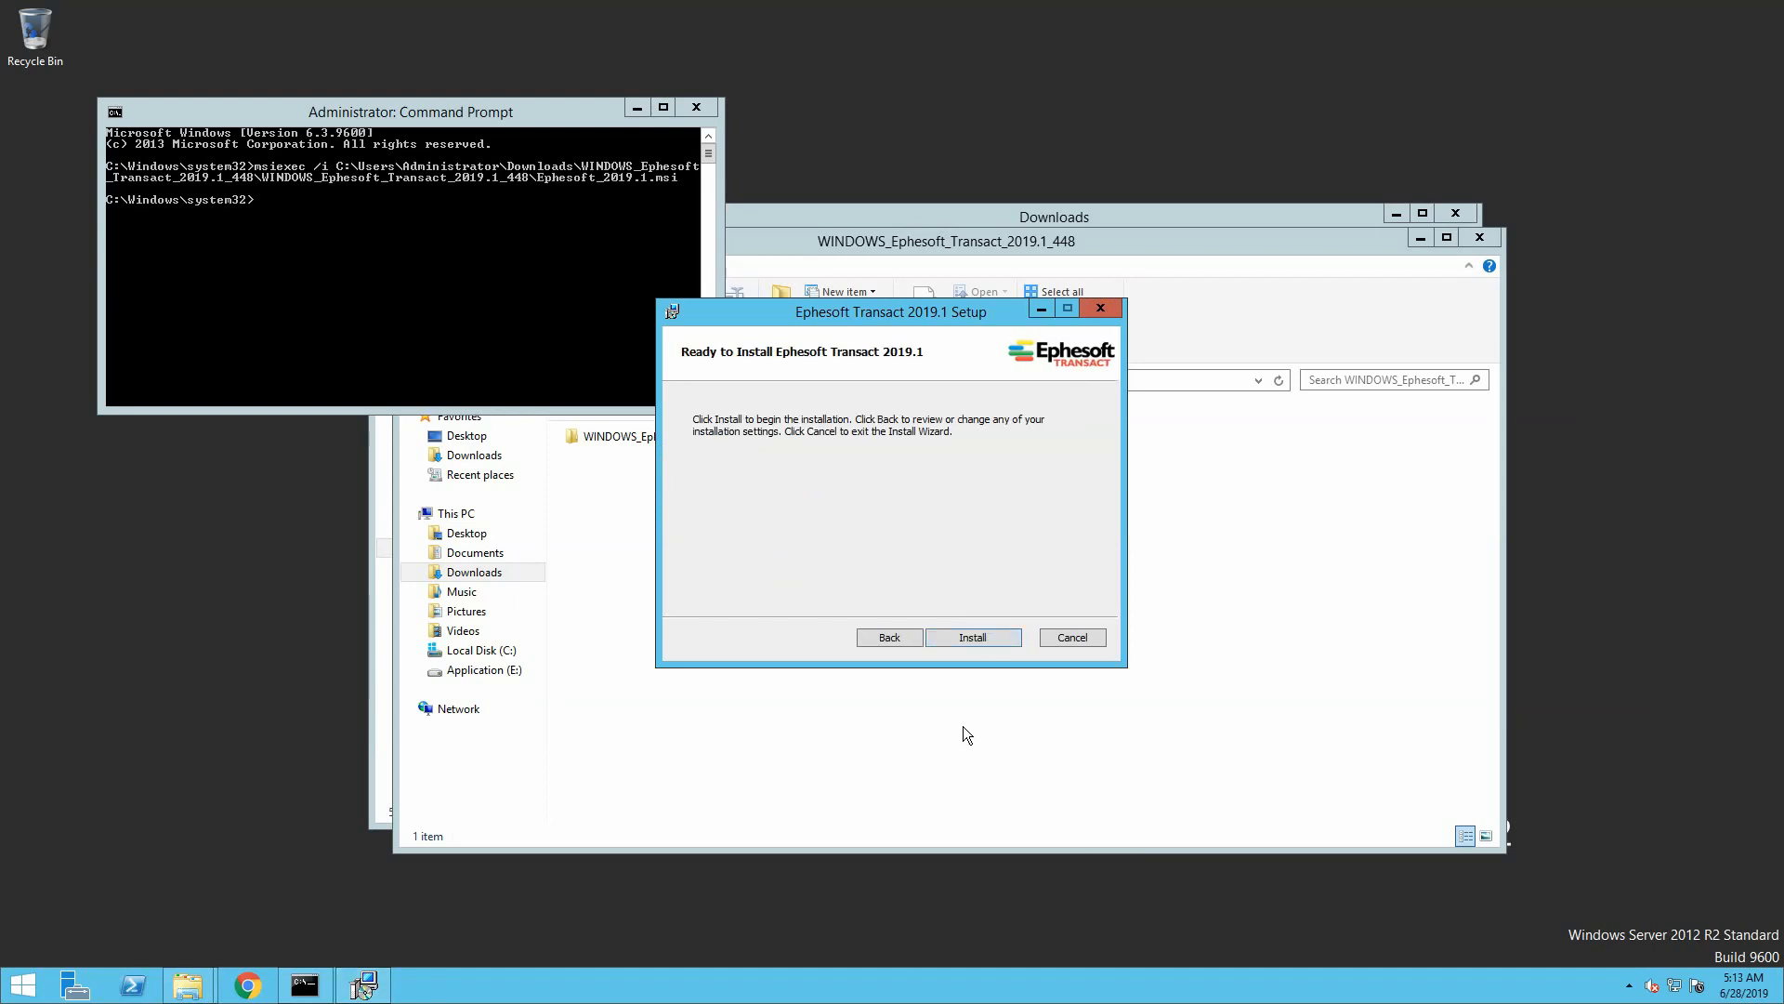
Run the Ephesoft Transact installation and move past the post-installation instructions to finish
{"action": "left_click", "coordinate": [981, 638]}
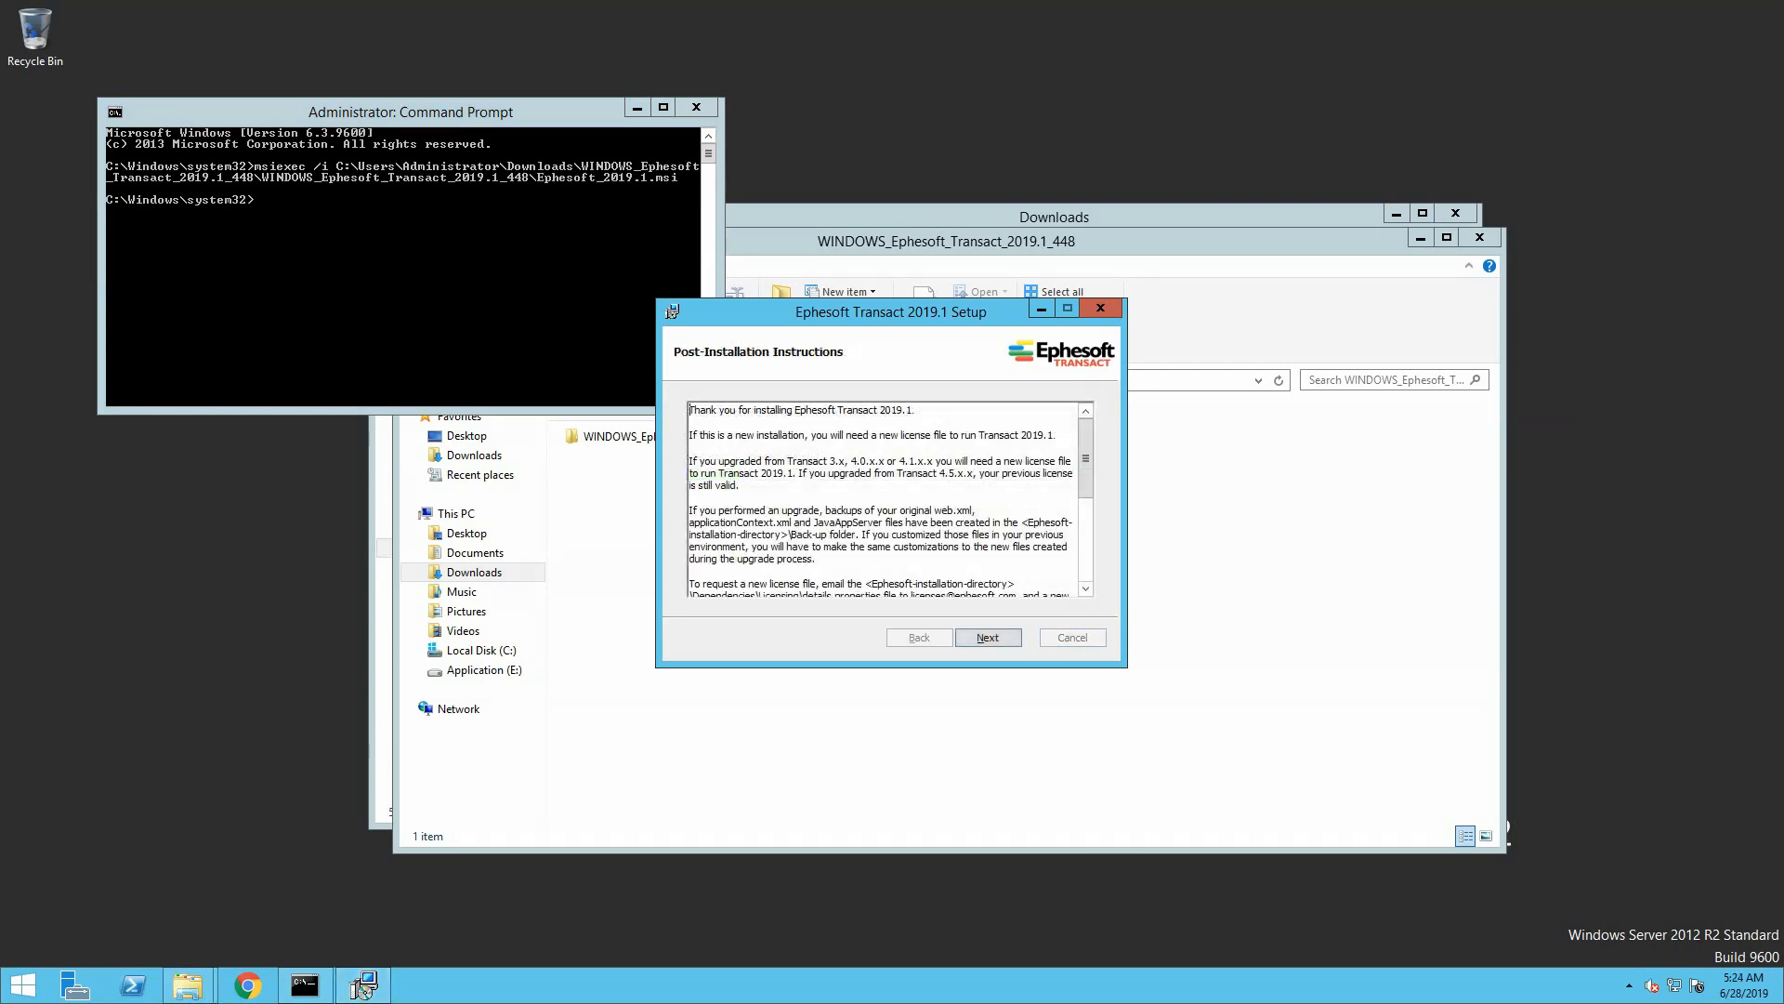
{"action": "left_click", "coordinate": [989, 642]}
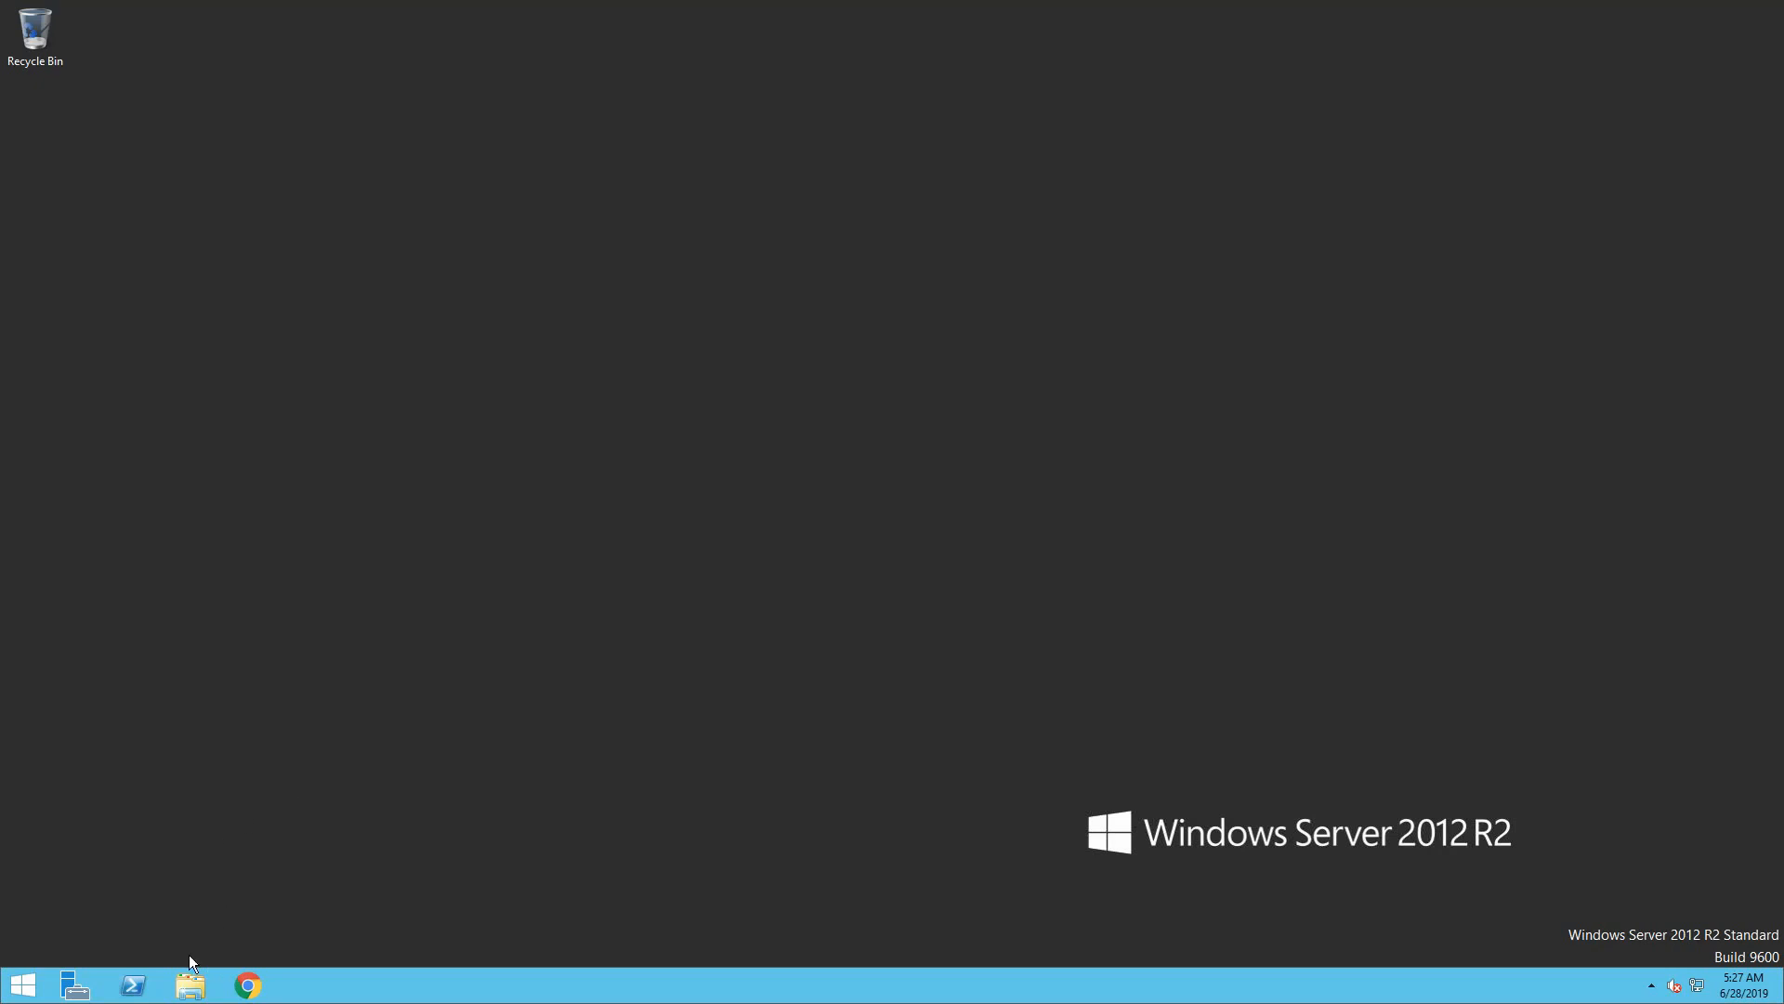
Browse File Explorer to the licensing folder under E:\Ephesoft\Dependencies
{"action": "left_click", "coordinate": [181, 983]}
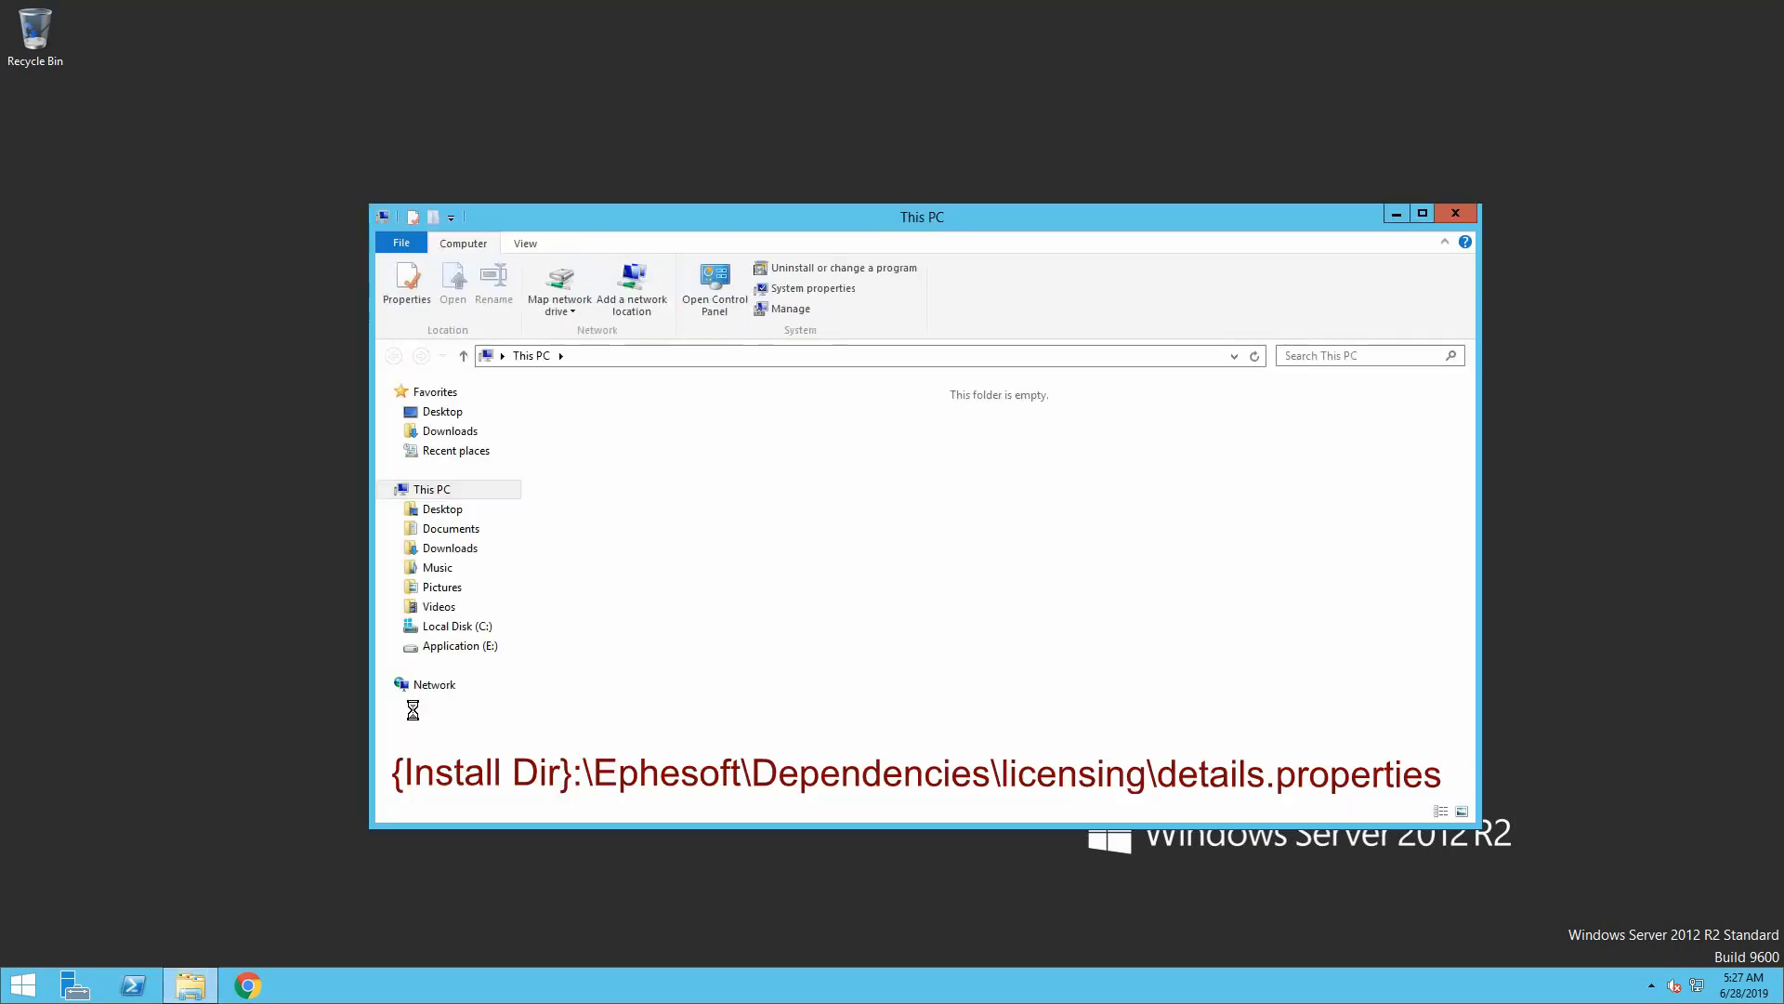
{"action": "left_click", "coordinate": [473, 648]}
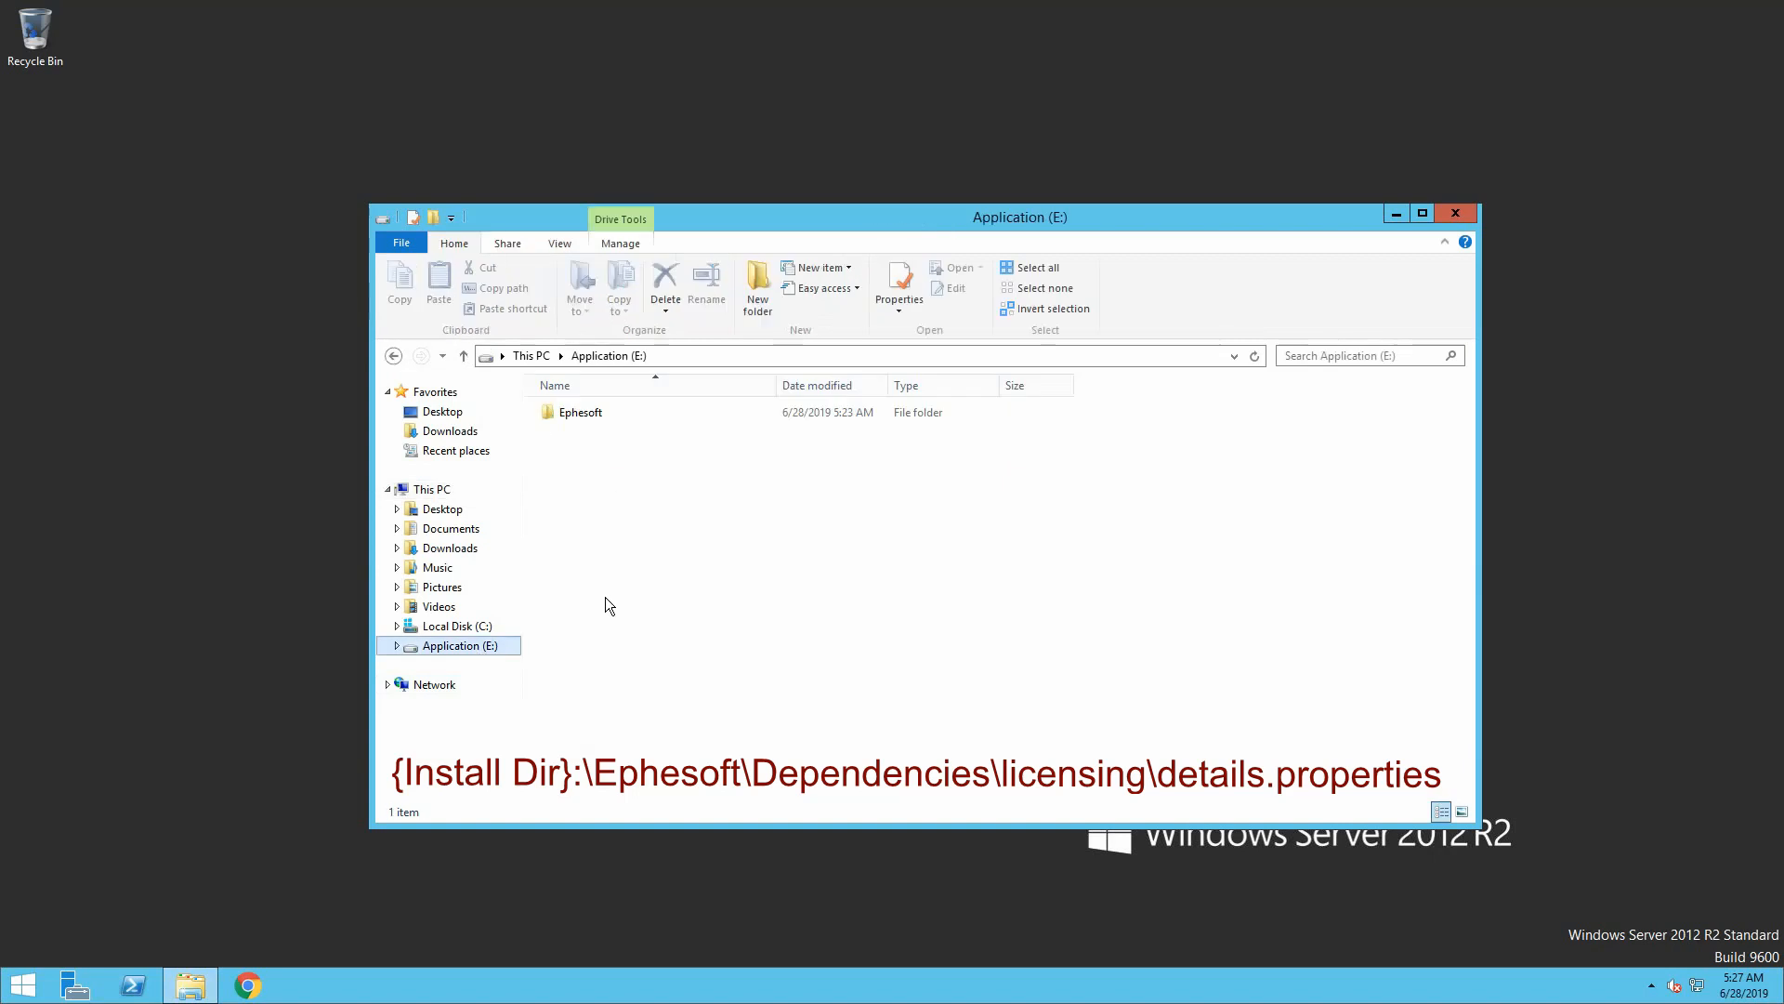
{"action": "double_click", "coordinate": [602, 416]}
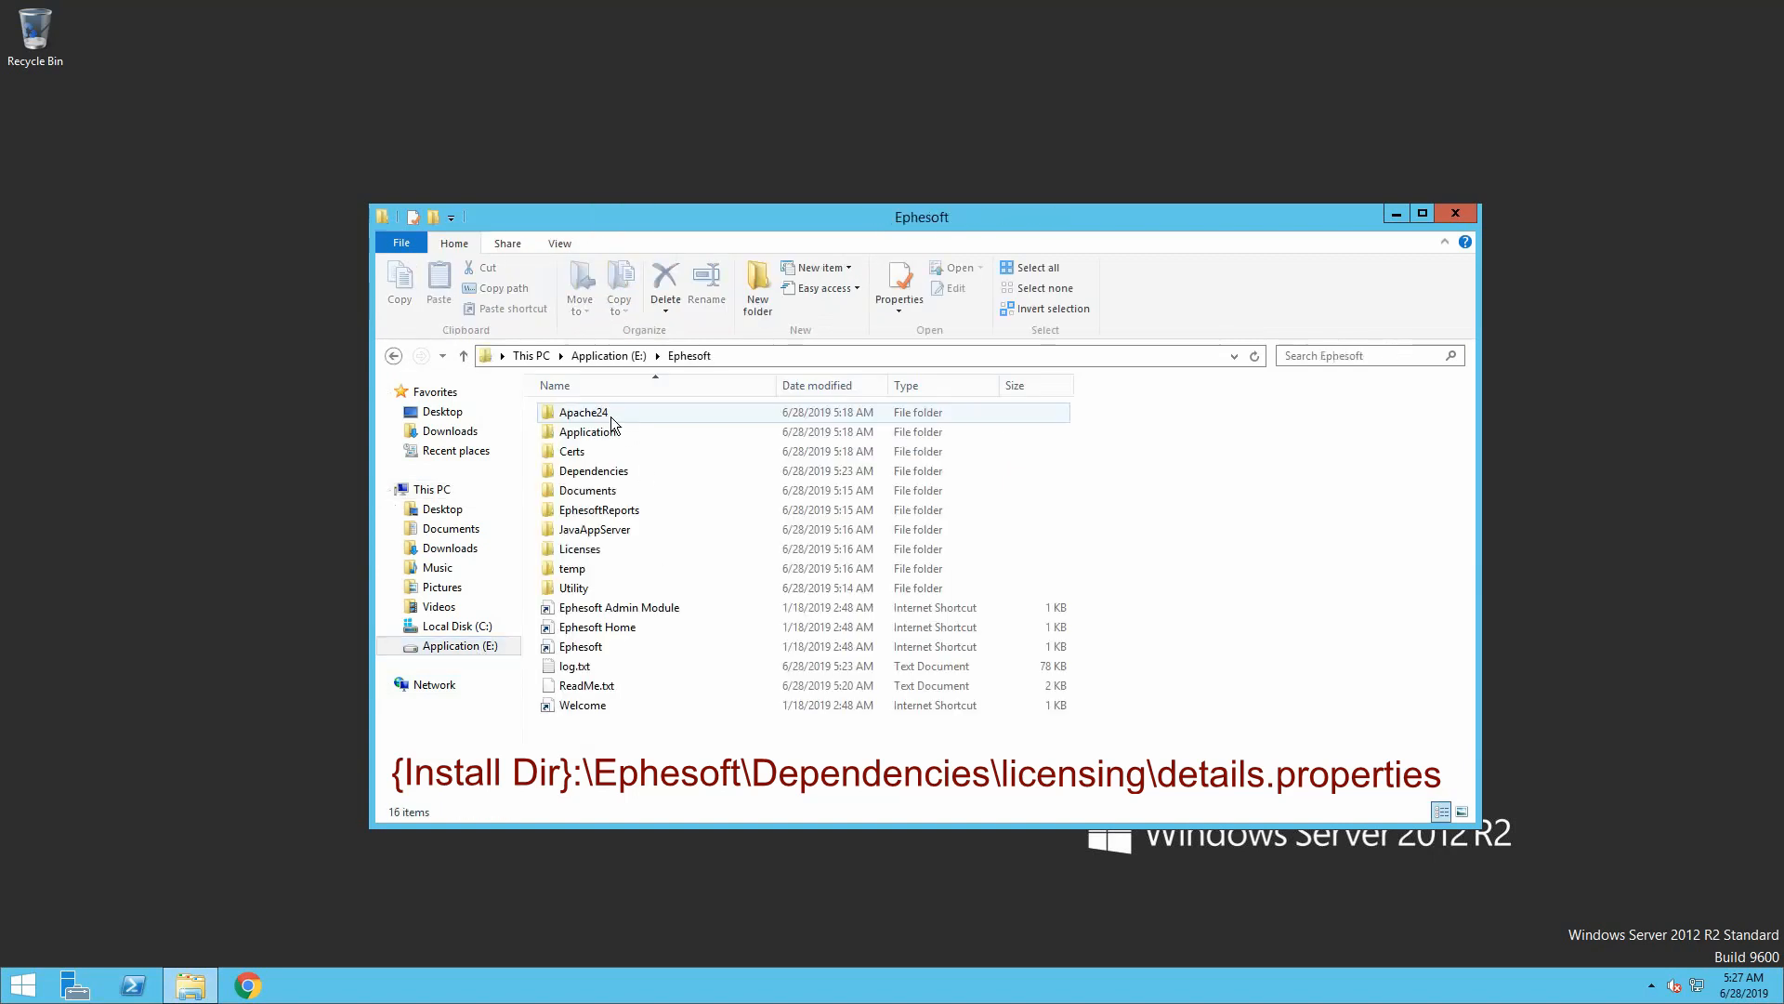
{"action": "double_click", "coordinate": [598, 472]}
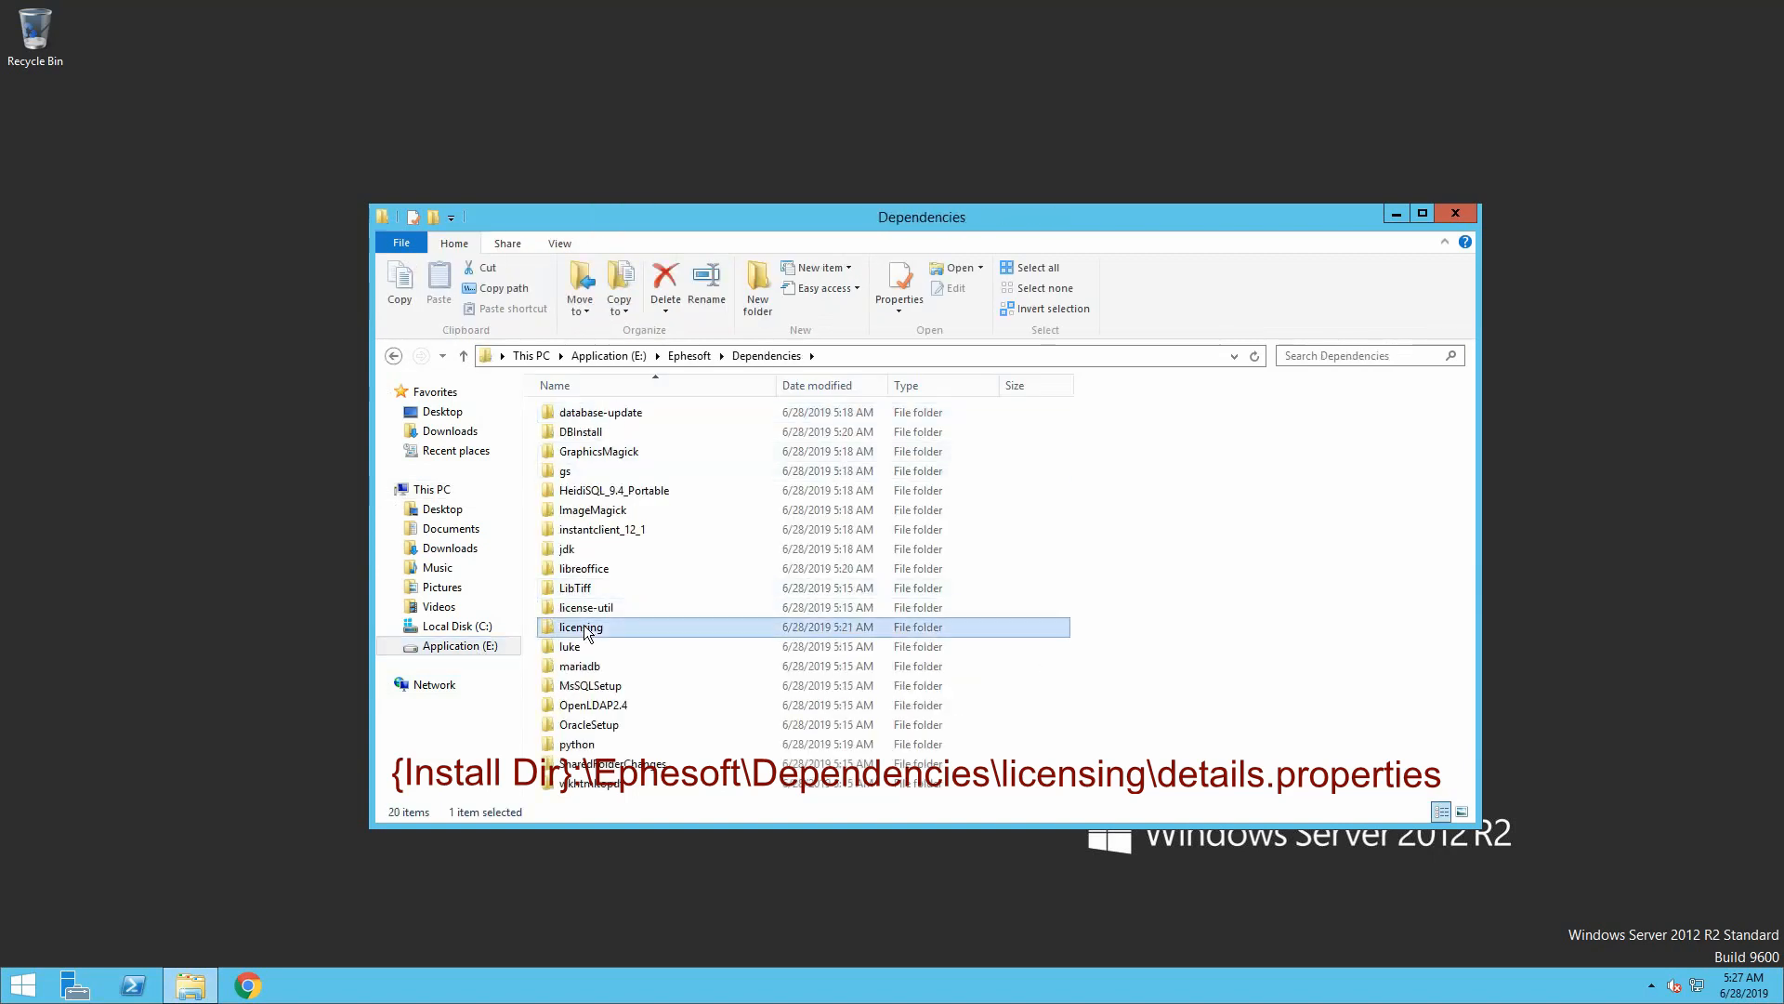
{"action": "double_click", "coordinate": [595, 628]}
{"action": "left_click", "coordinate": [599, 433]}
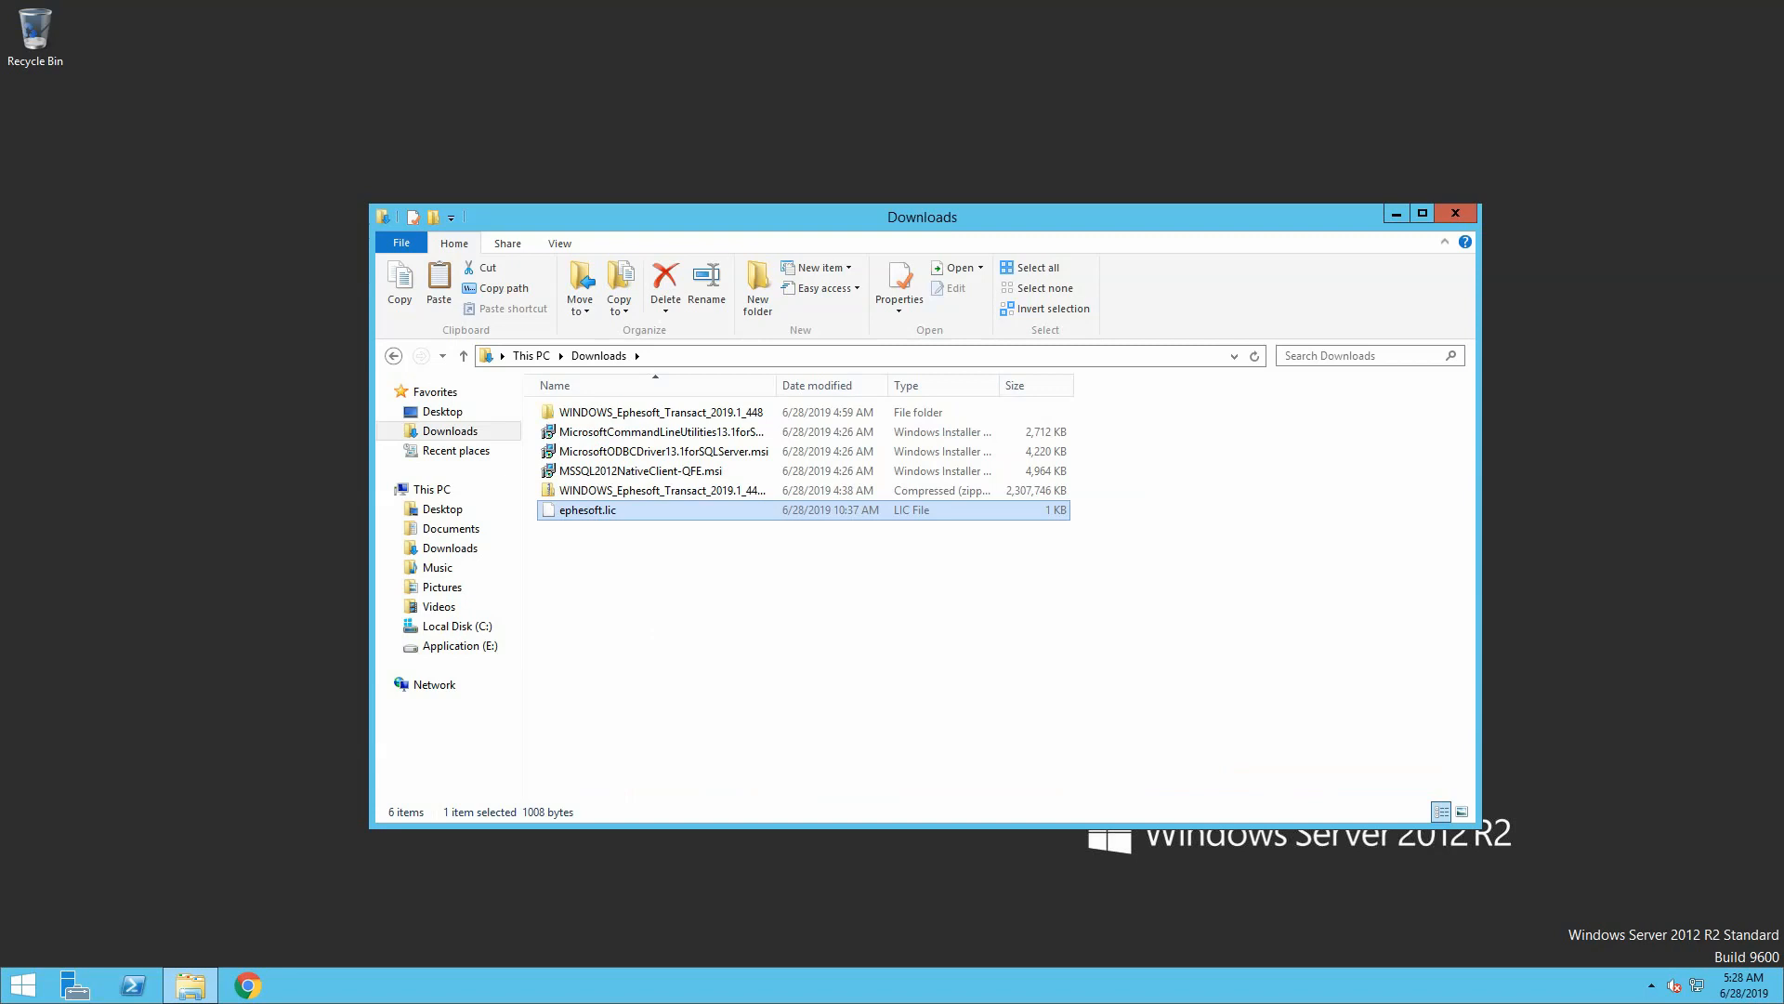
Copy ephesoft.lic from Downloads and paste it into E:\Ephesoft\Dependencies\license-util
{"action": "right_click", "coordinate": [621, 513]}
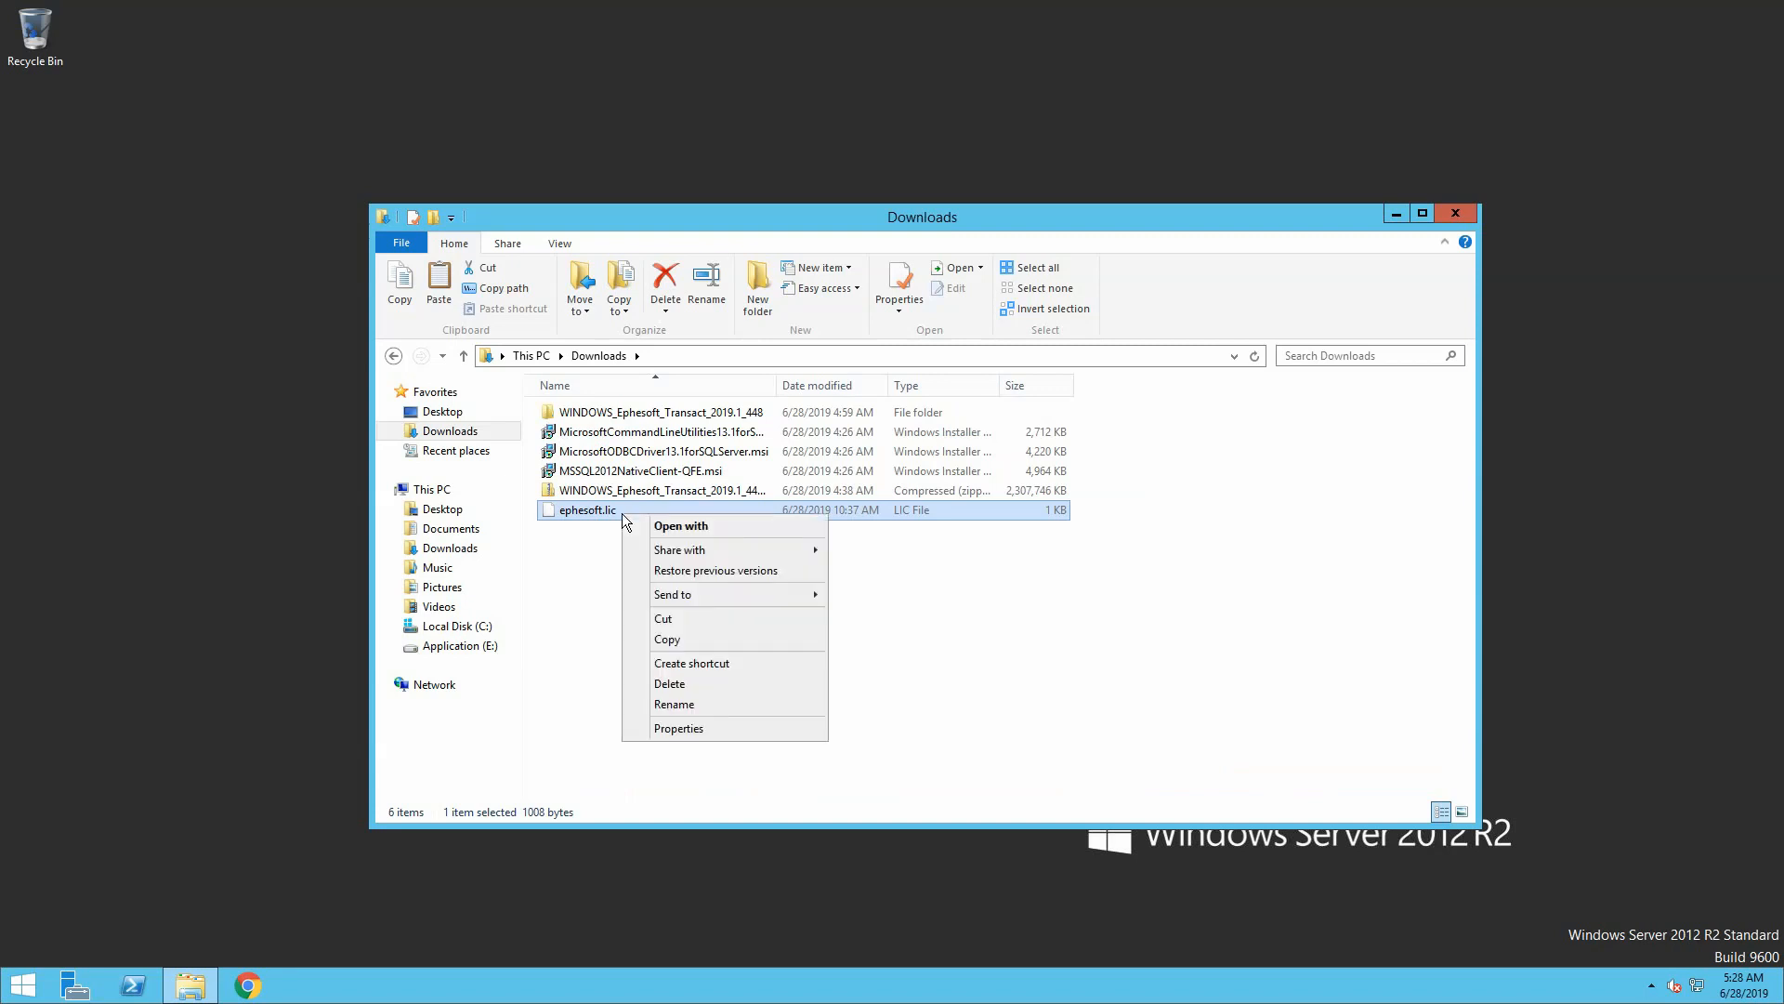
{"action": "left_click", "coordinate": [675, 638]}
{"action": "left_click", "coordinate": [481, 648]}
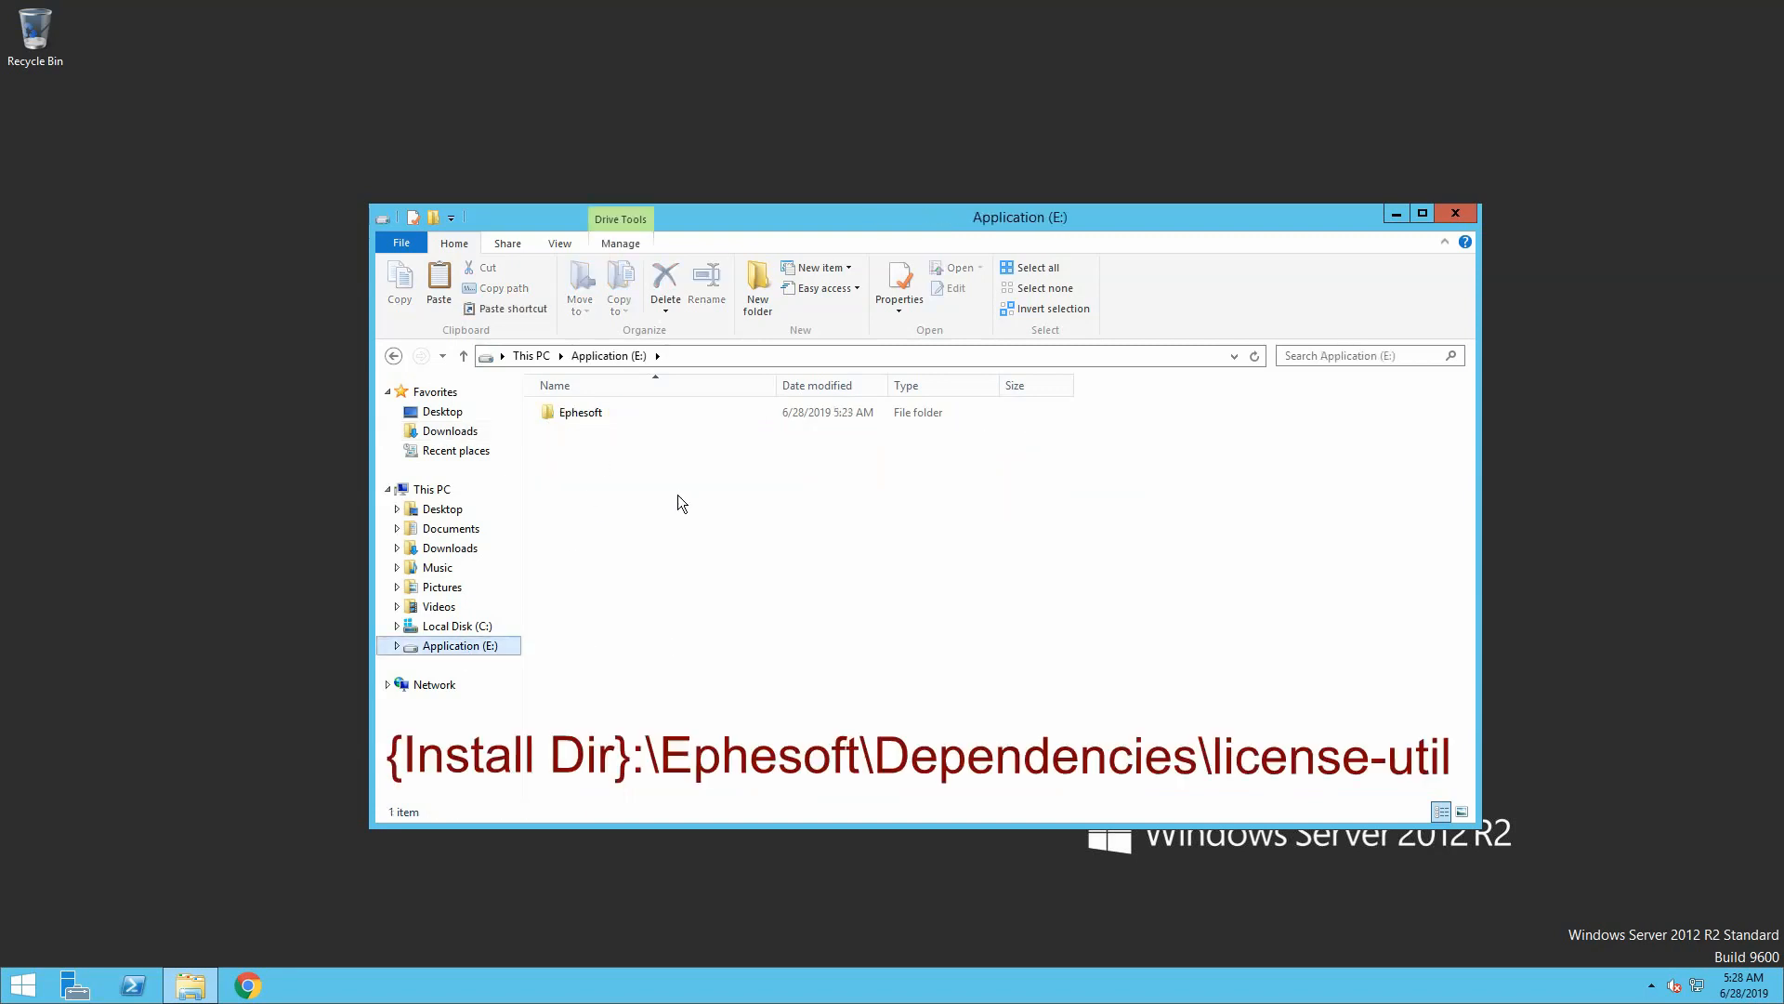
{"action": "double_click", "coordinate": [594, 413]}
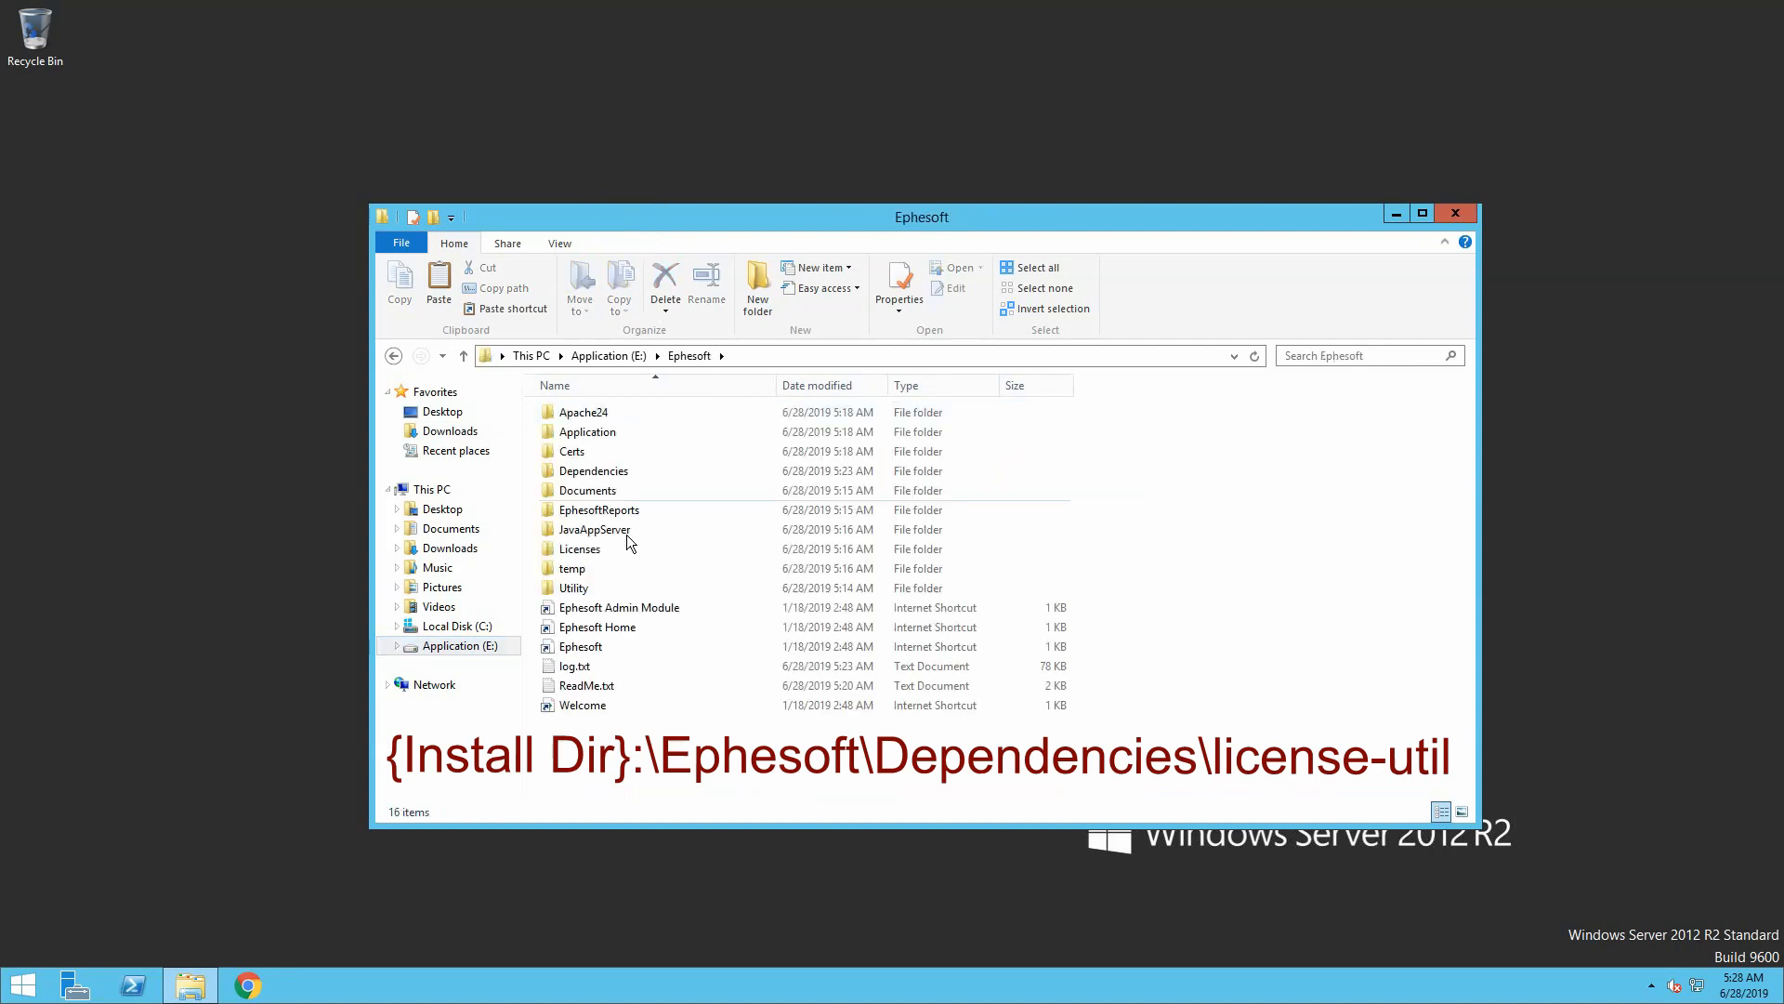
{"action": "double_click", "coordinate": [618, 471]}
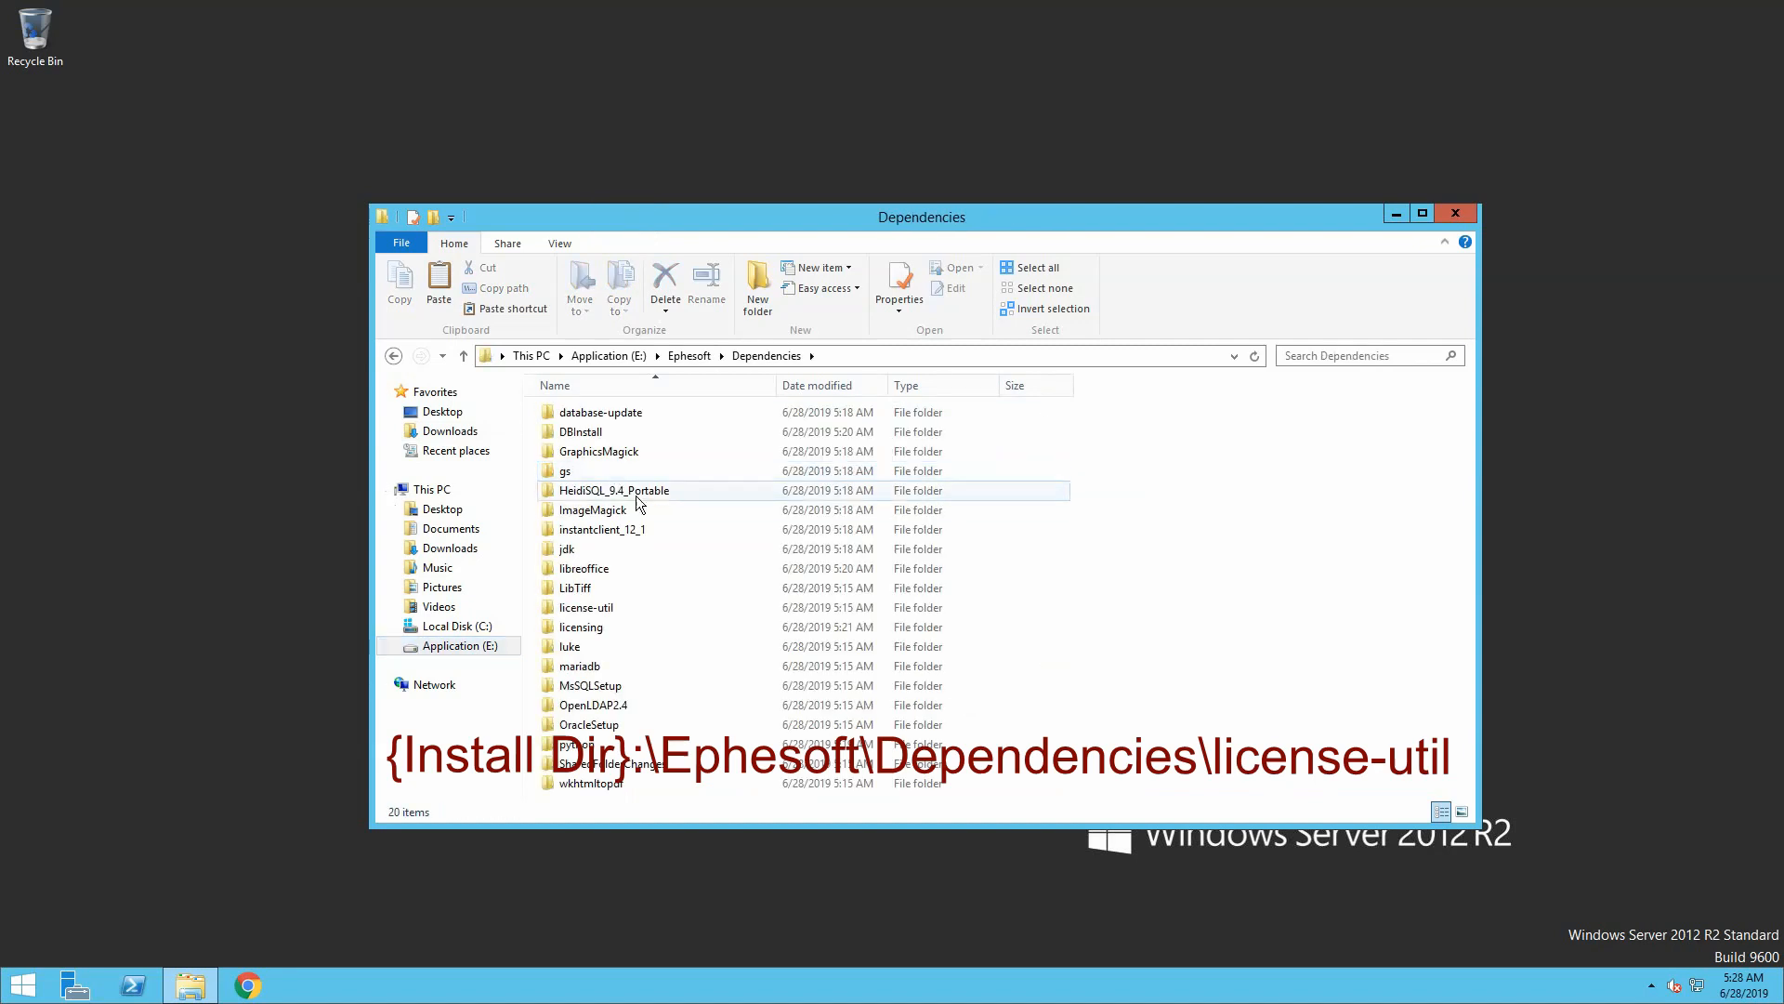
{"action": "double_click", "coordinate": [600, 607]}
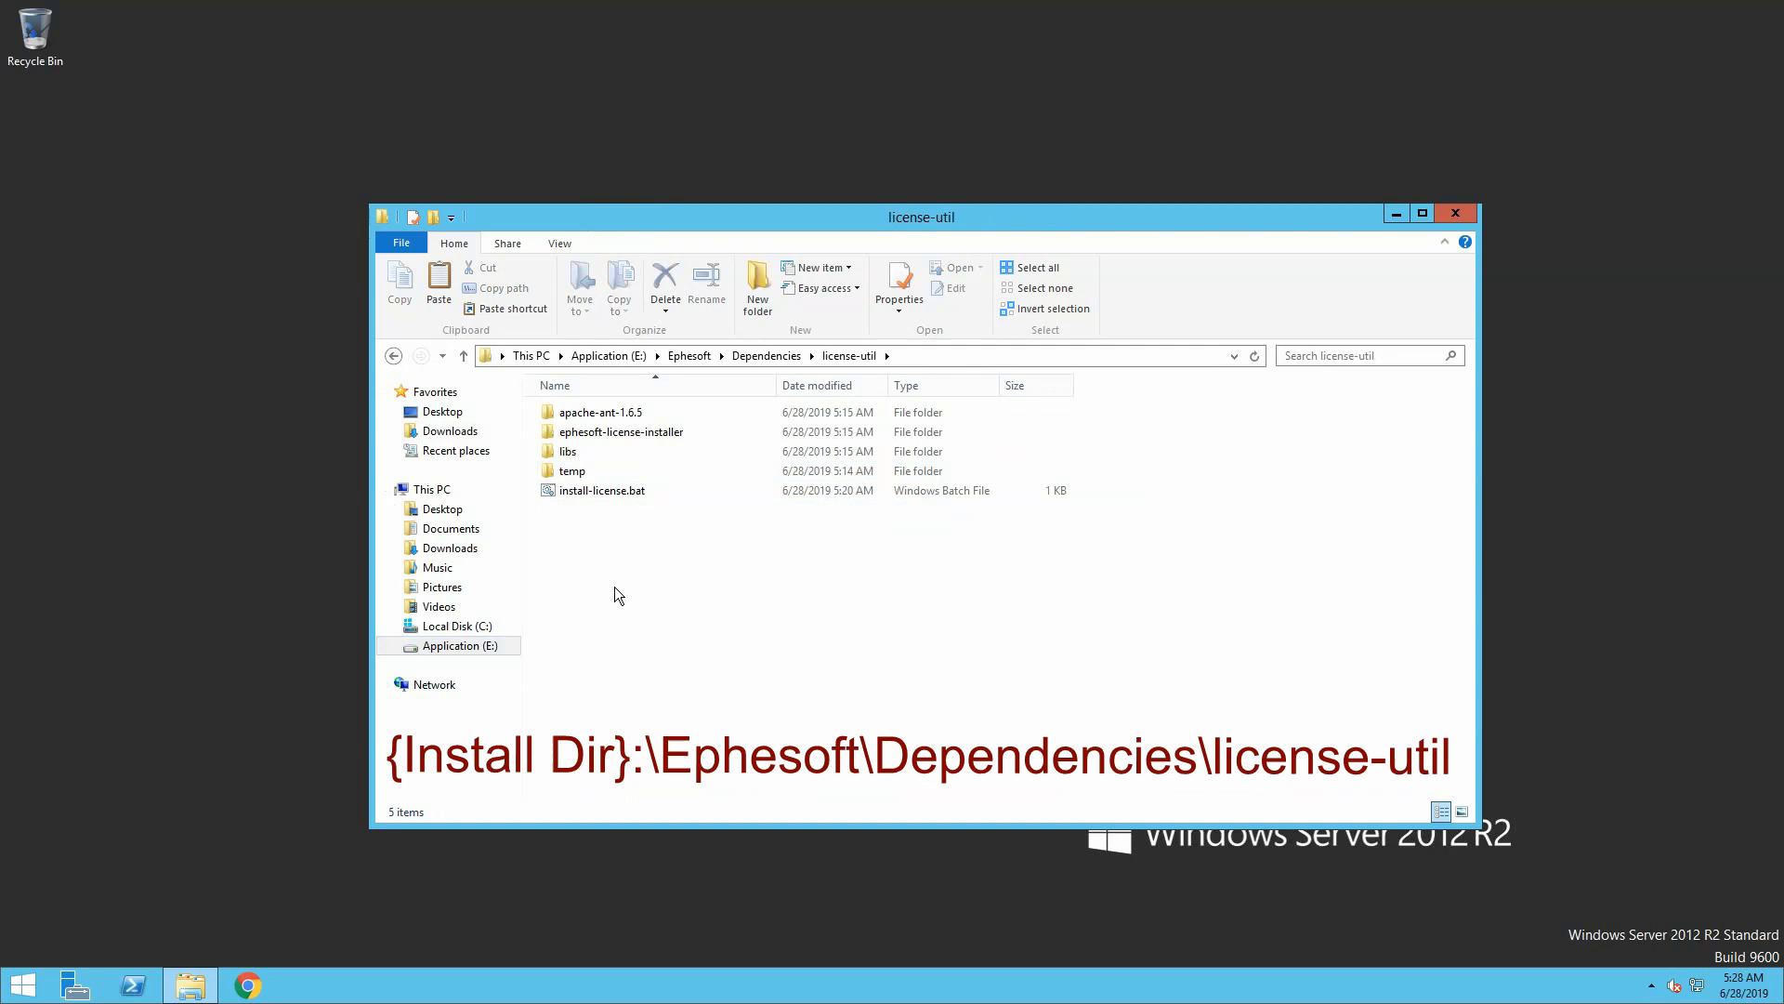
{"action": "key", "text": "ctrl+v"}
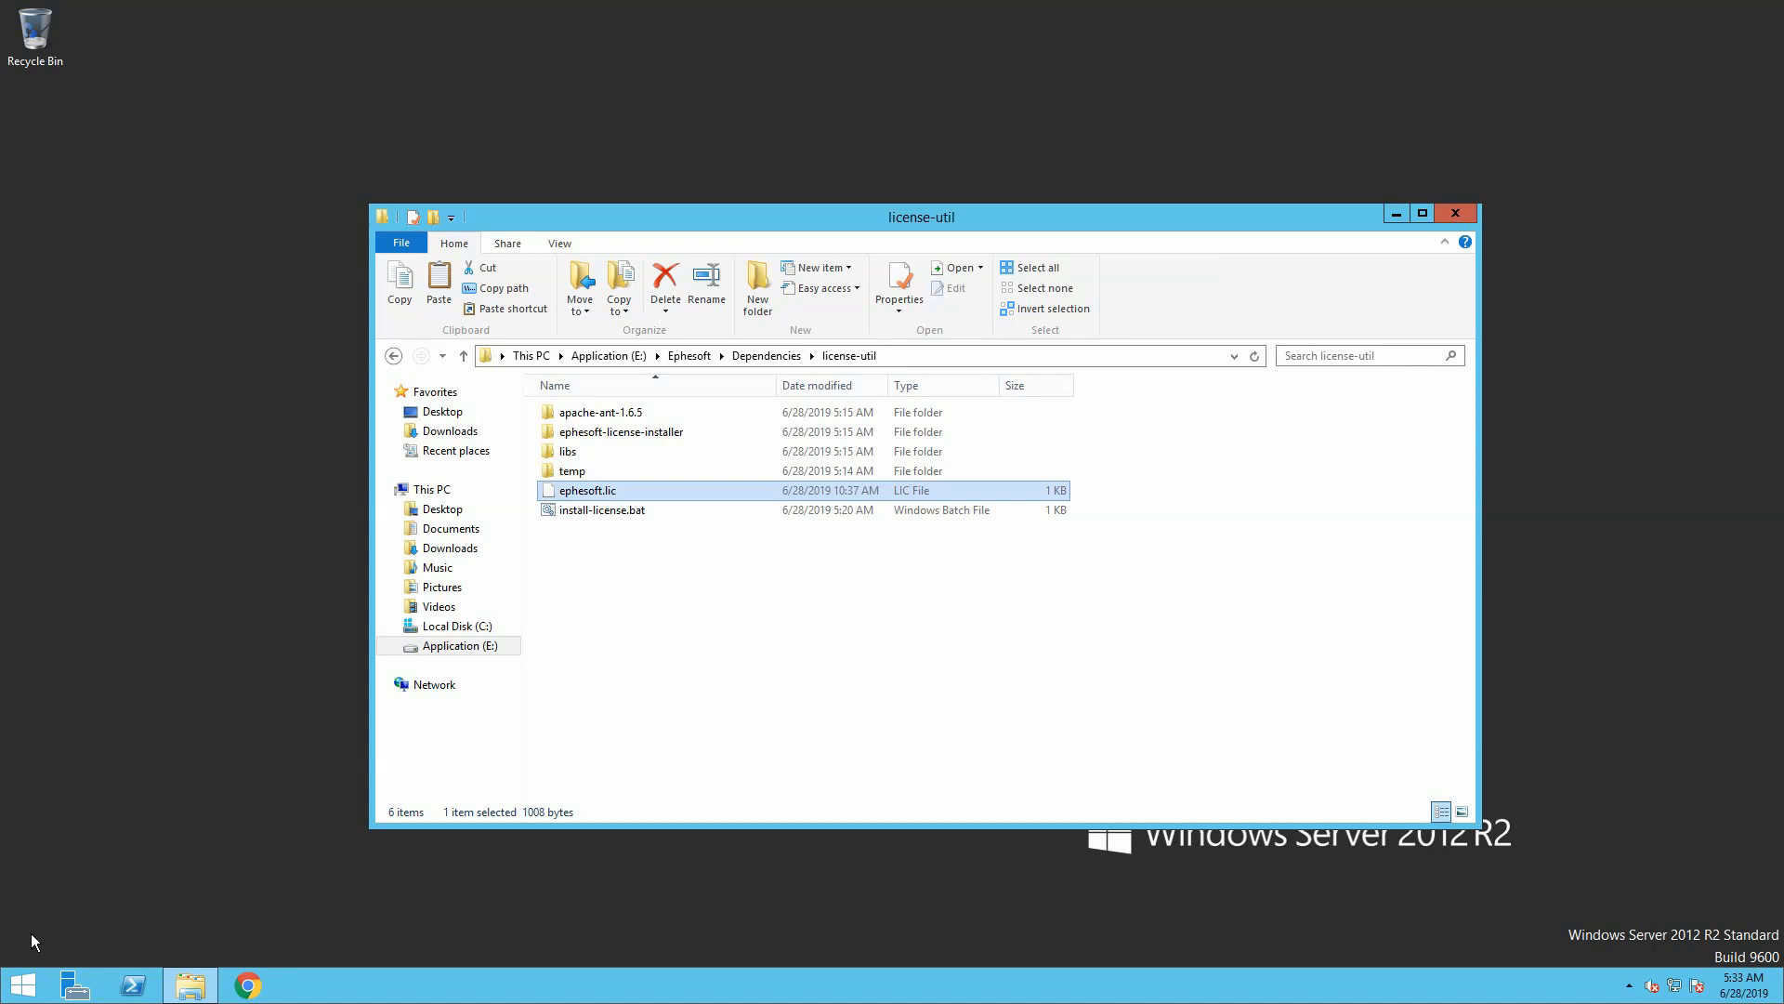
Open an administrator Command Prompt and change to E:\Ephesoft\Dependencies\license-util
{"action": "right_click", "coordinate": [35, 978]}
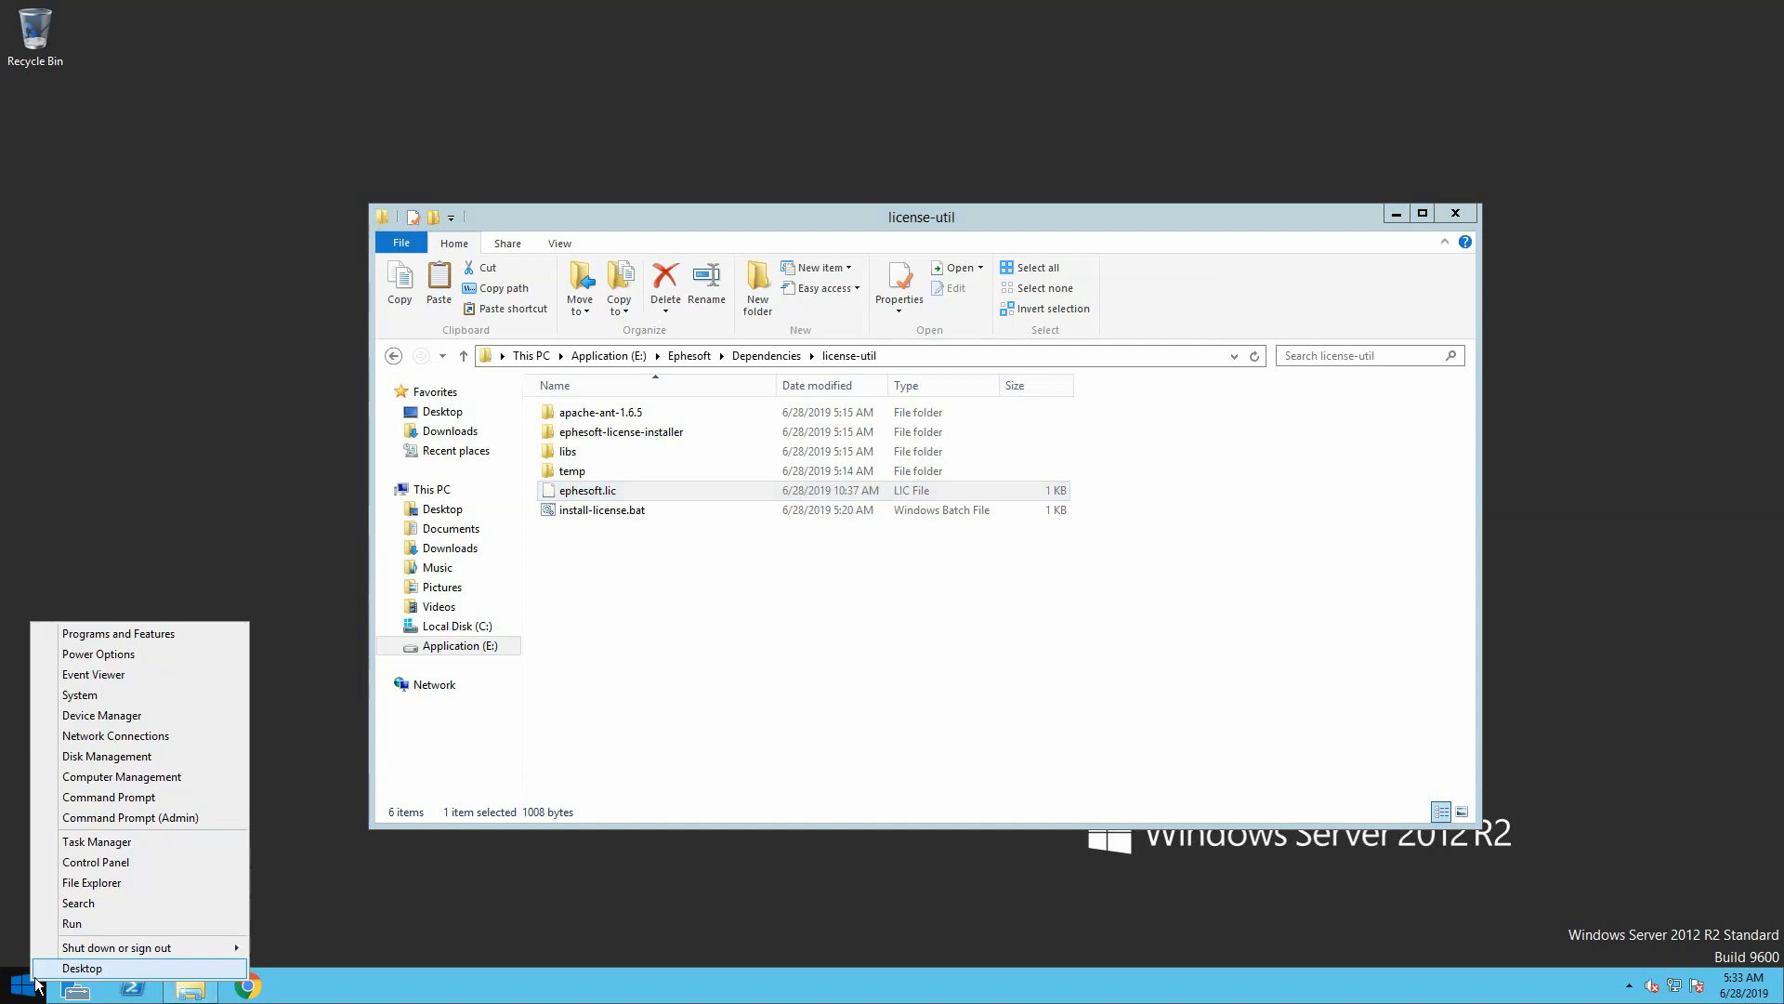
{"action": "left_click", "coordinate": [130, 817]}
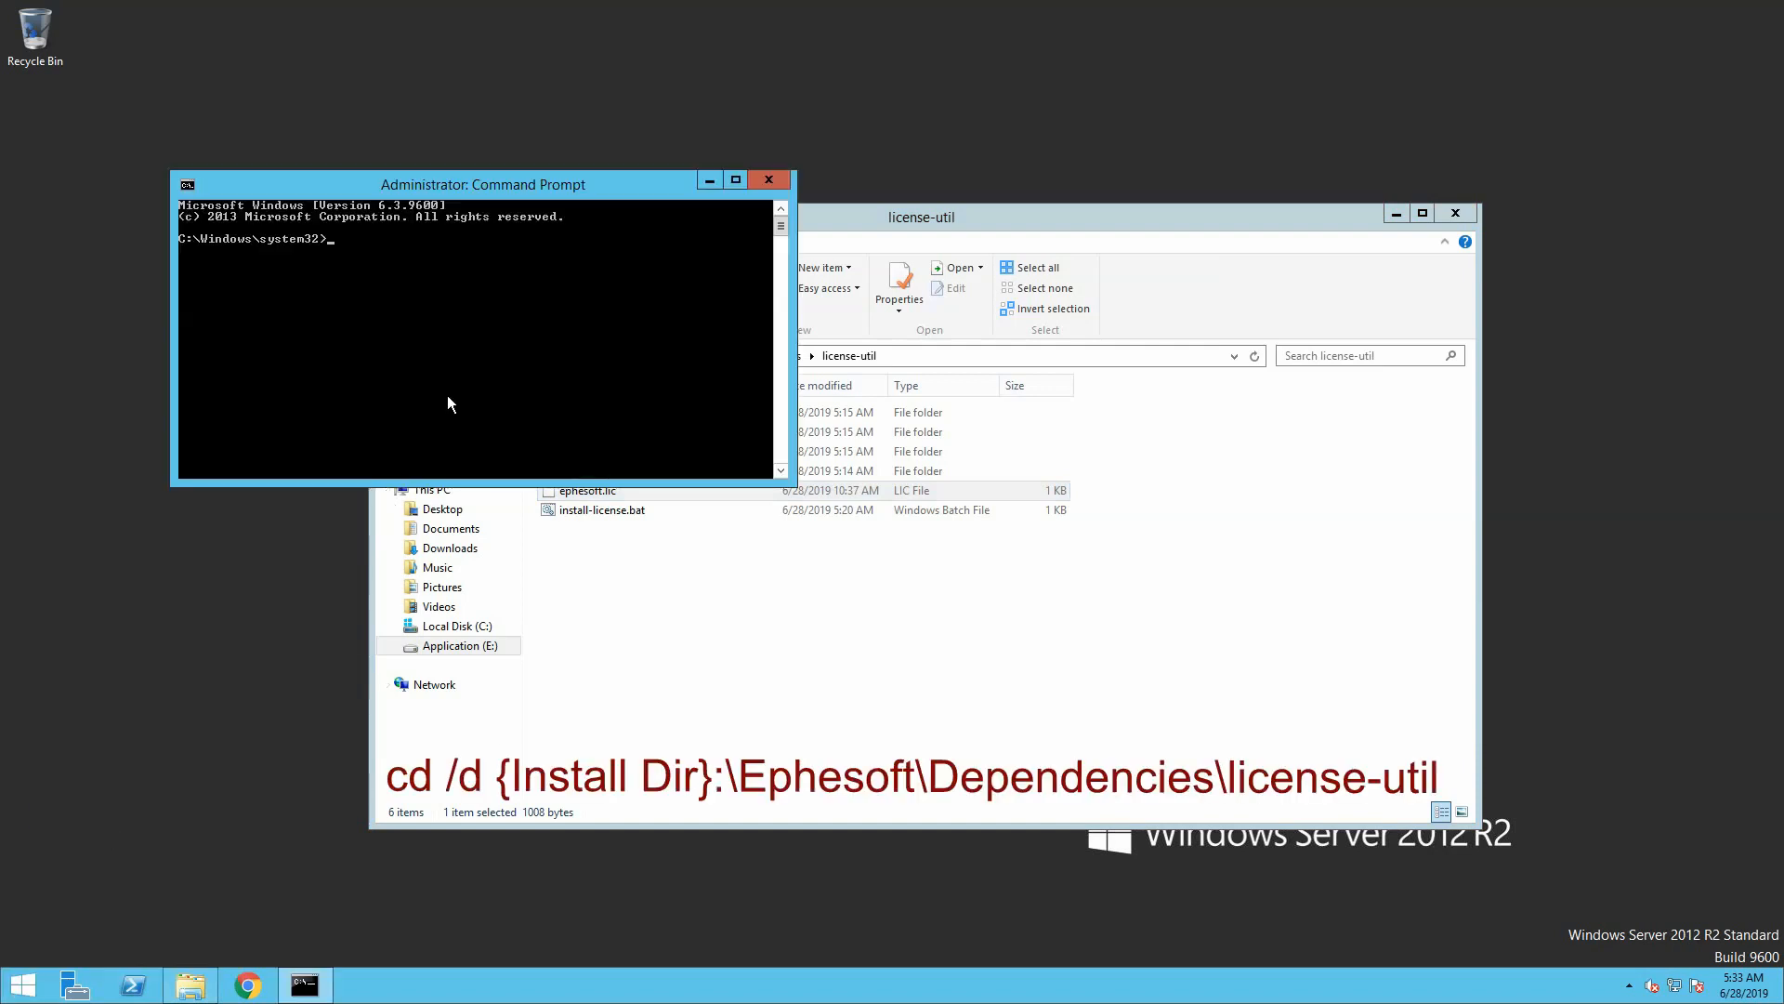
{"action": "type", "text": "cd /d E:\\Ephesoft\\Dependencies\\l"}
{"action": "key", "text": "Tab"}
{"action": "key", "text": "BackSpace"}
{"action": "key", "text": "BackSpace"}
{"action": "key", "text": "BackSpace"}
{"action": "key", "text": "BackSpace"}
{"action": "key", "text": "BackSpace"}
{"action": "key", "text": "BackSpace"}
{"action": "key", "text": "BackSpace"}
{"action": "key", "text": "BackSpace"}
{"action": "key", "text": "BackSpace"}
{"action": "type", "text": "c"}
{"action": "key", "text": "Tab"}
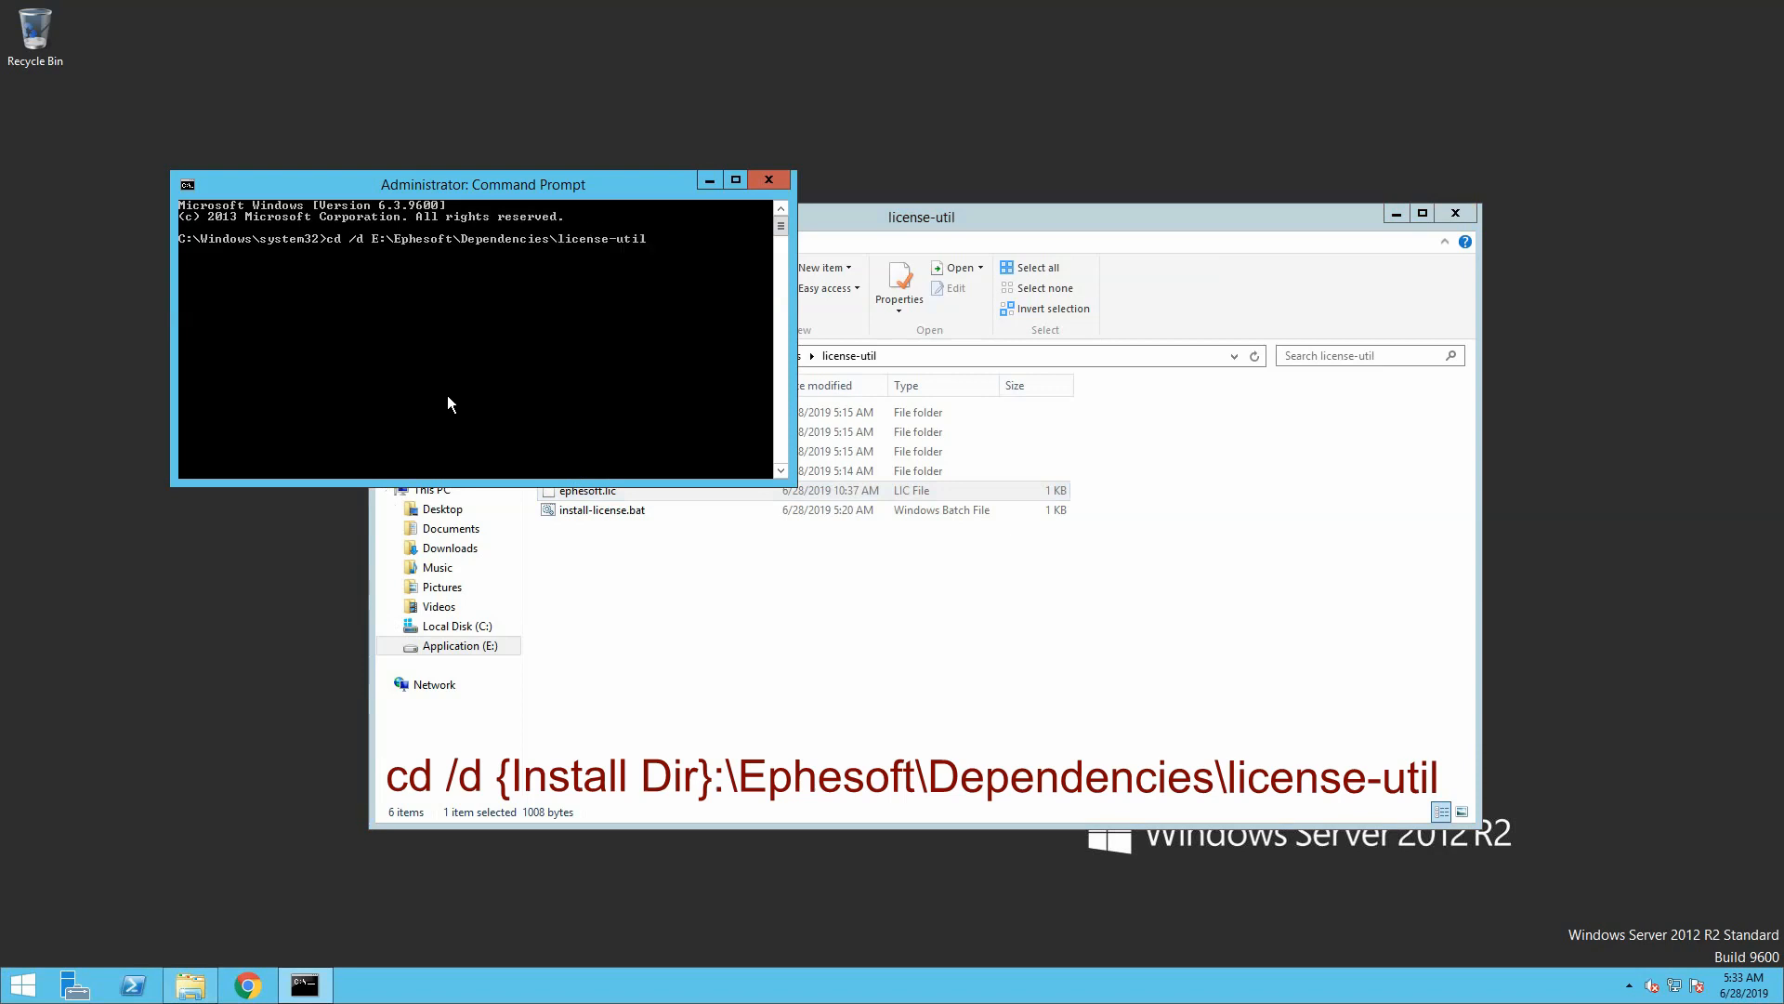
{"action": "key", "text": "Return"}
Run install-license.bat twice until it succeeds, then exit the prompt
{"action": "type", "text": "ins"}
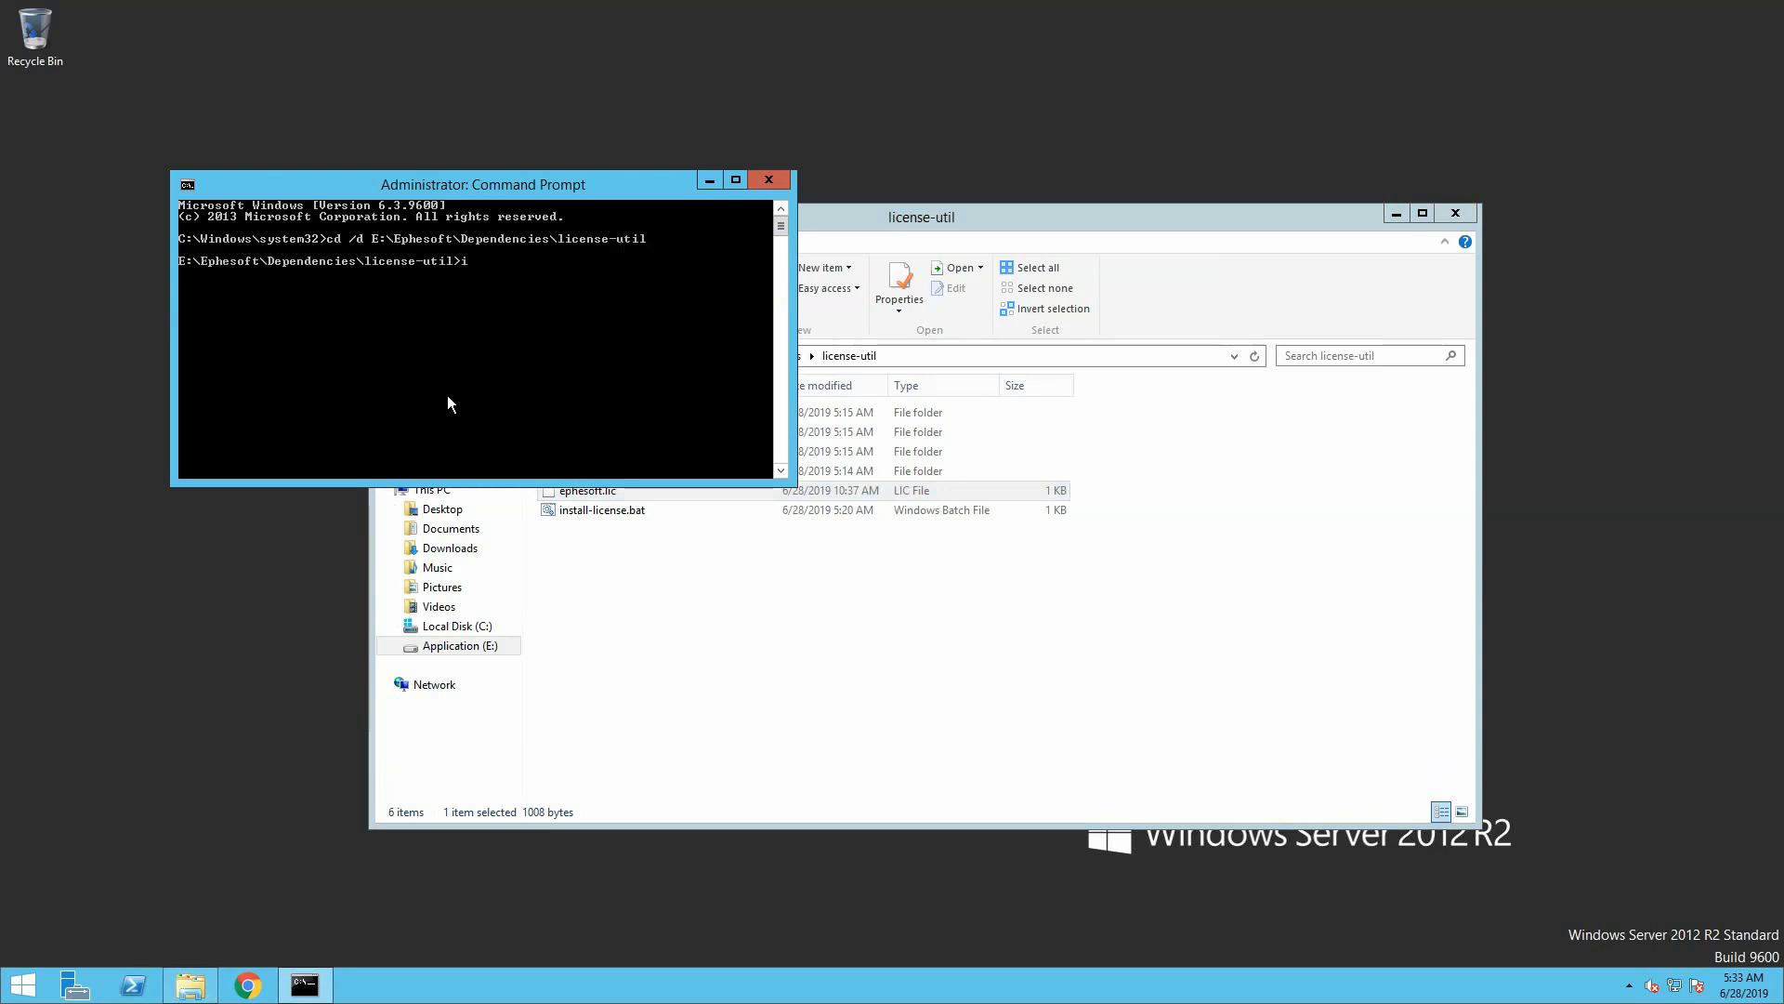
{"action": "key", "text": "Tab"}
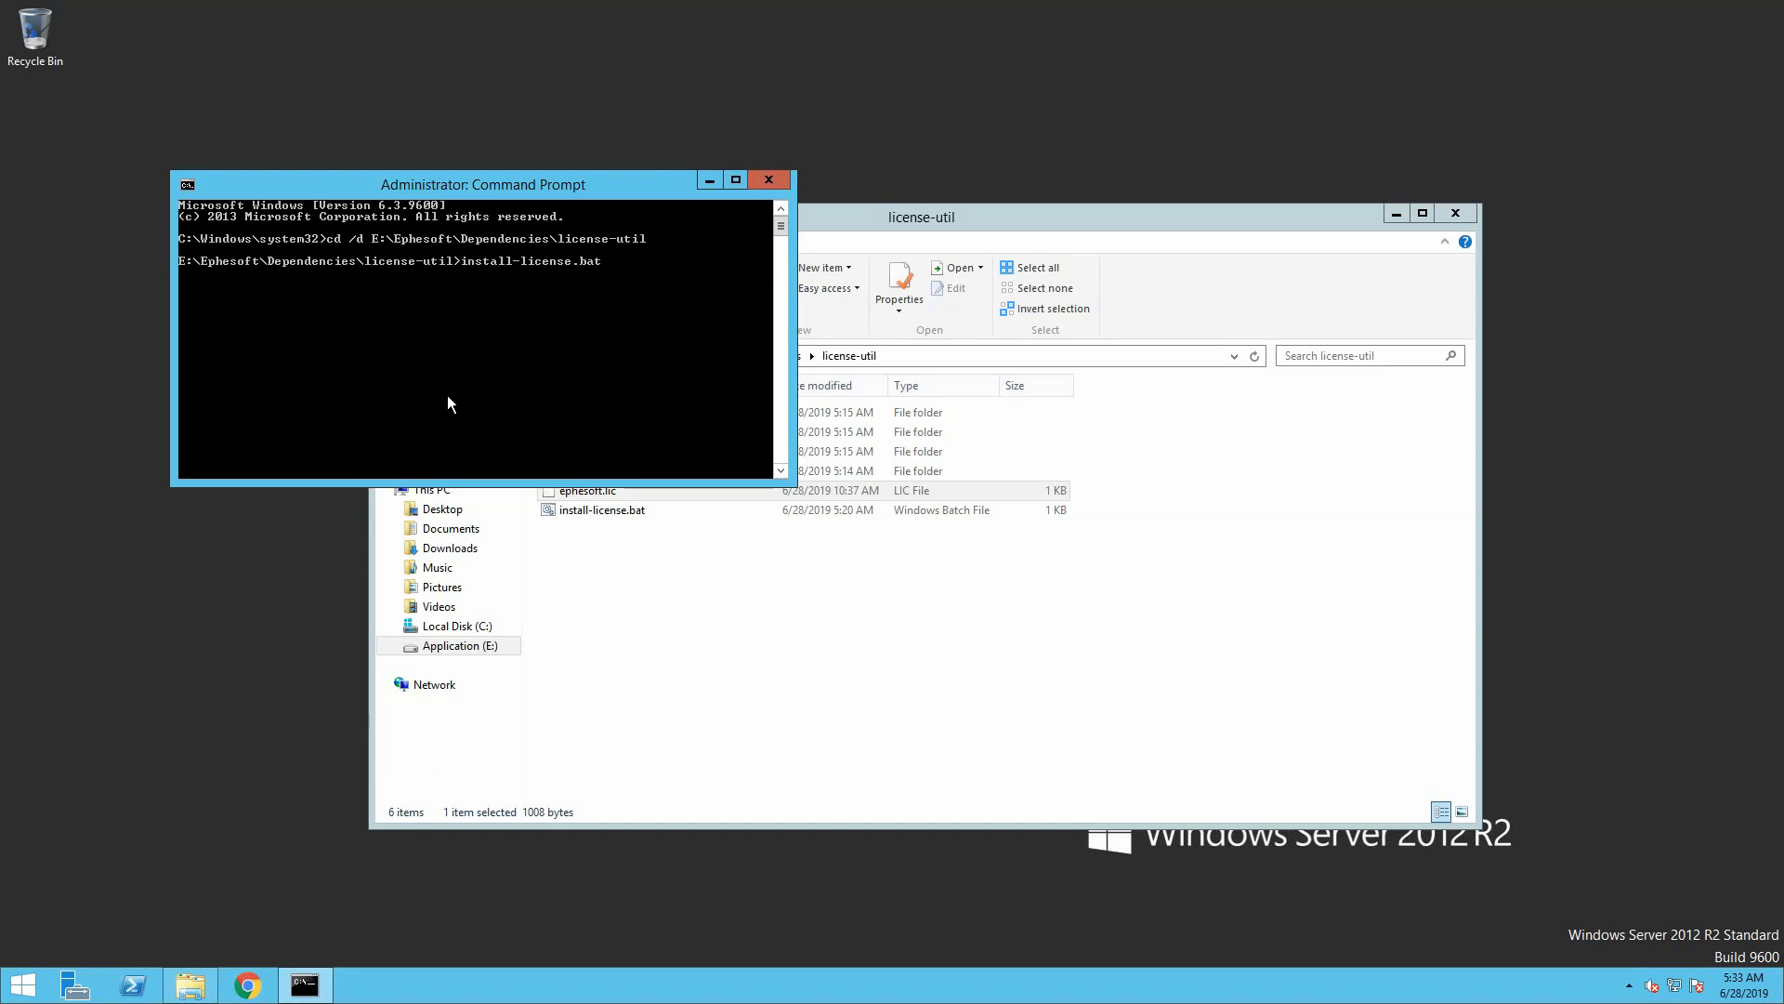
{"action": "key", "text": "Return"}
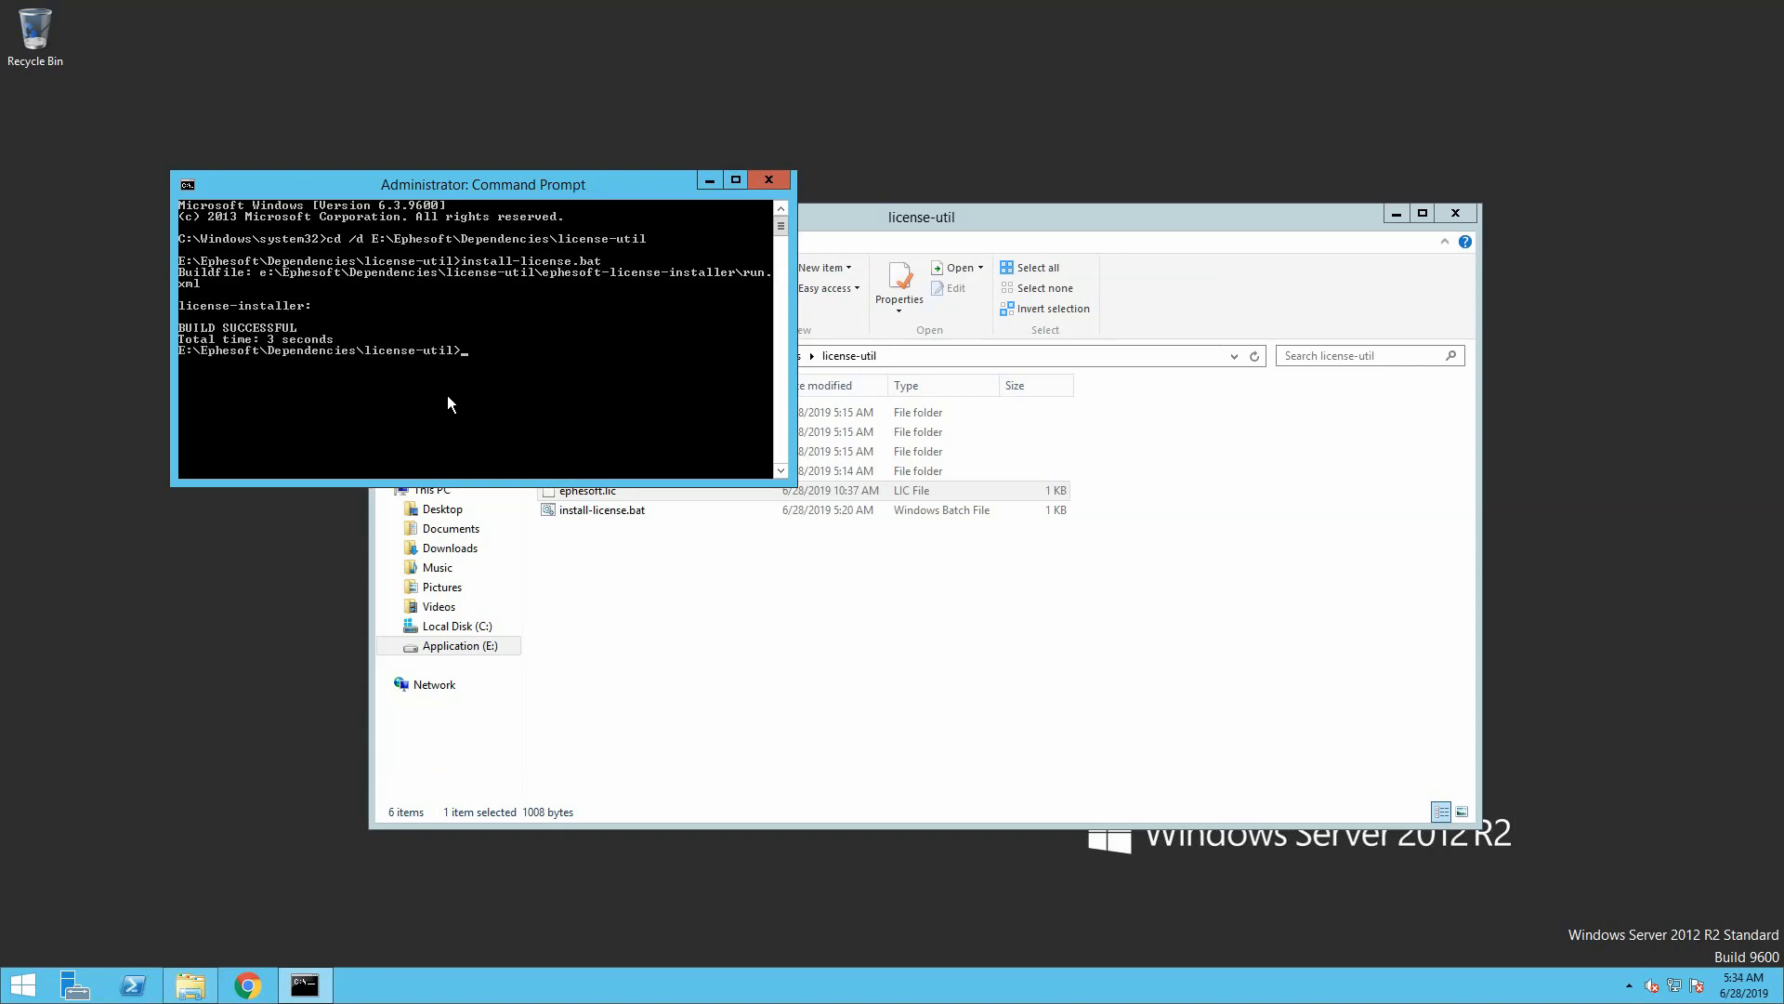
{"action": "key", "text": "Up"}
{"action": "key", "text": "Return"}
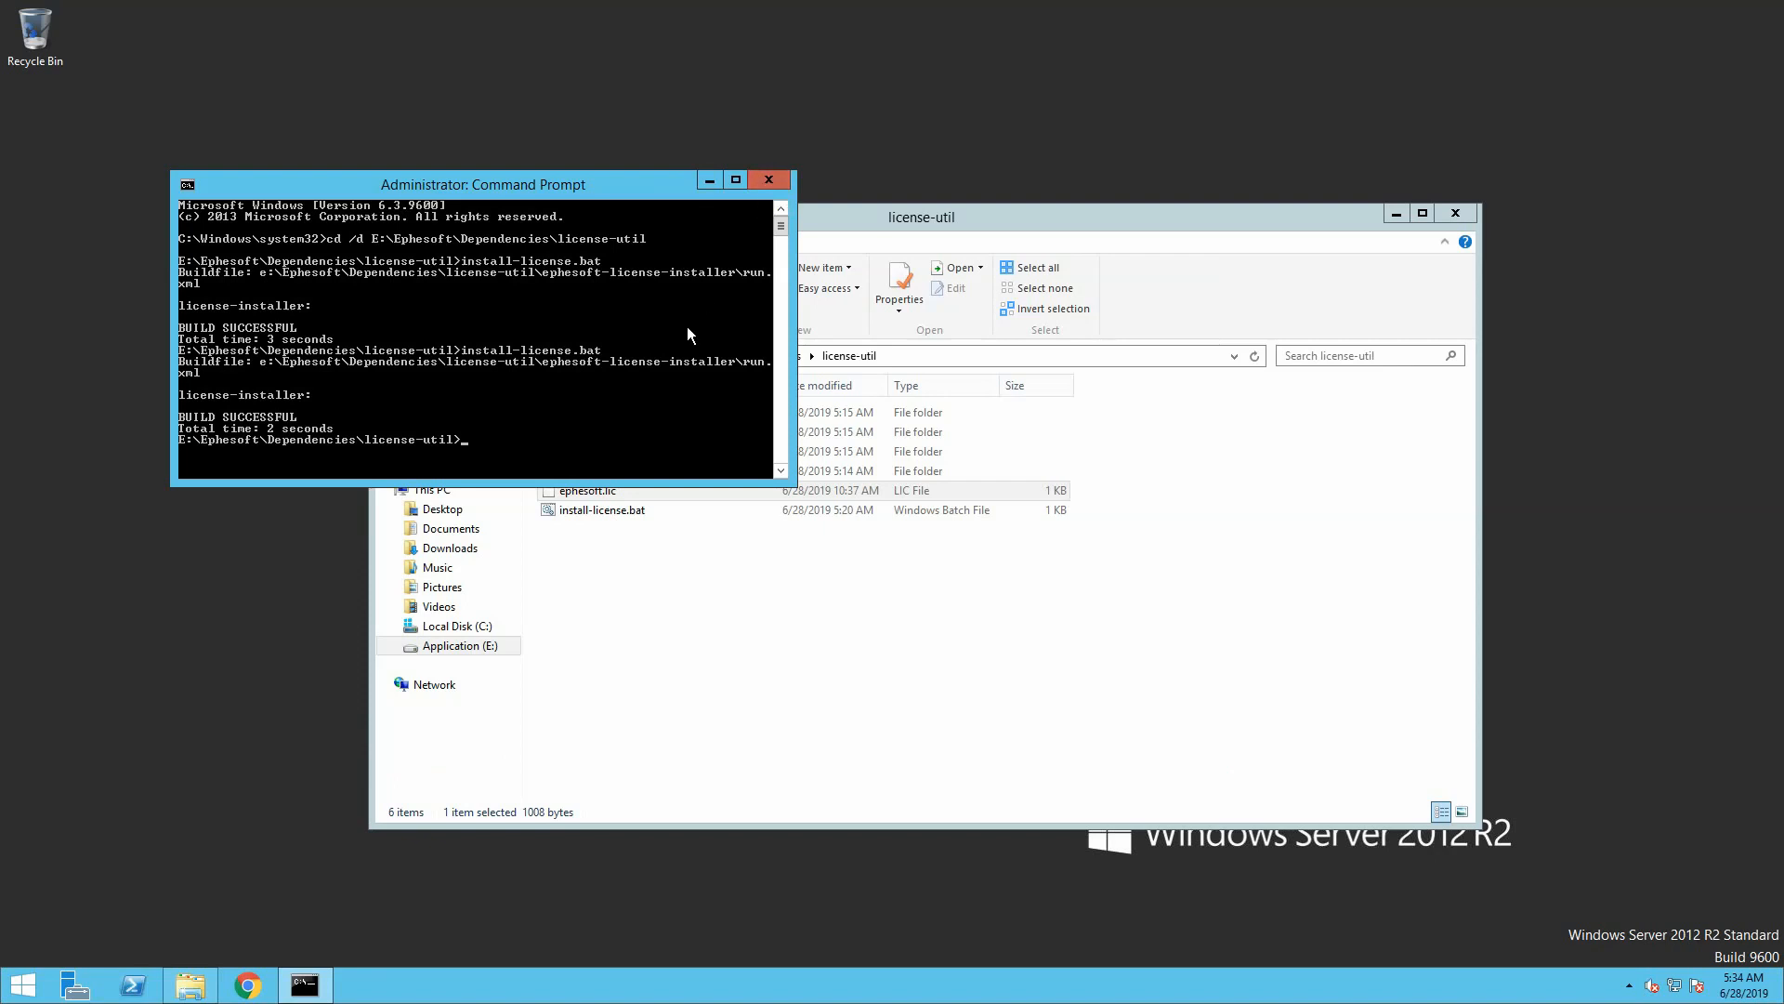
{"action": "type", "text": "exit"}
{"action": "key", "text": "Return"}
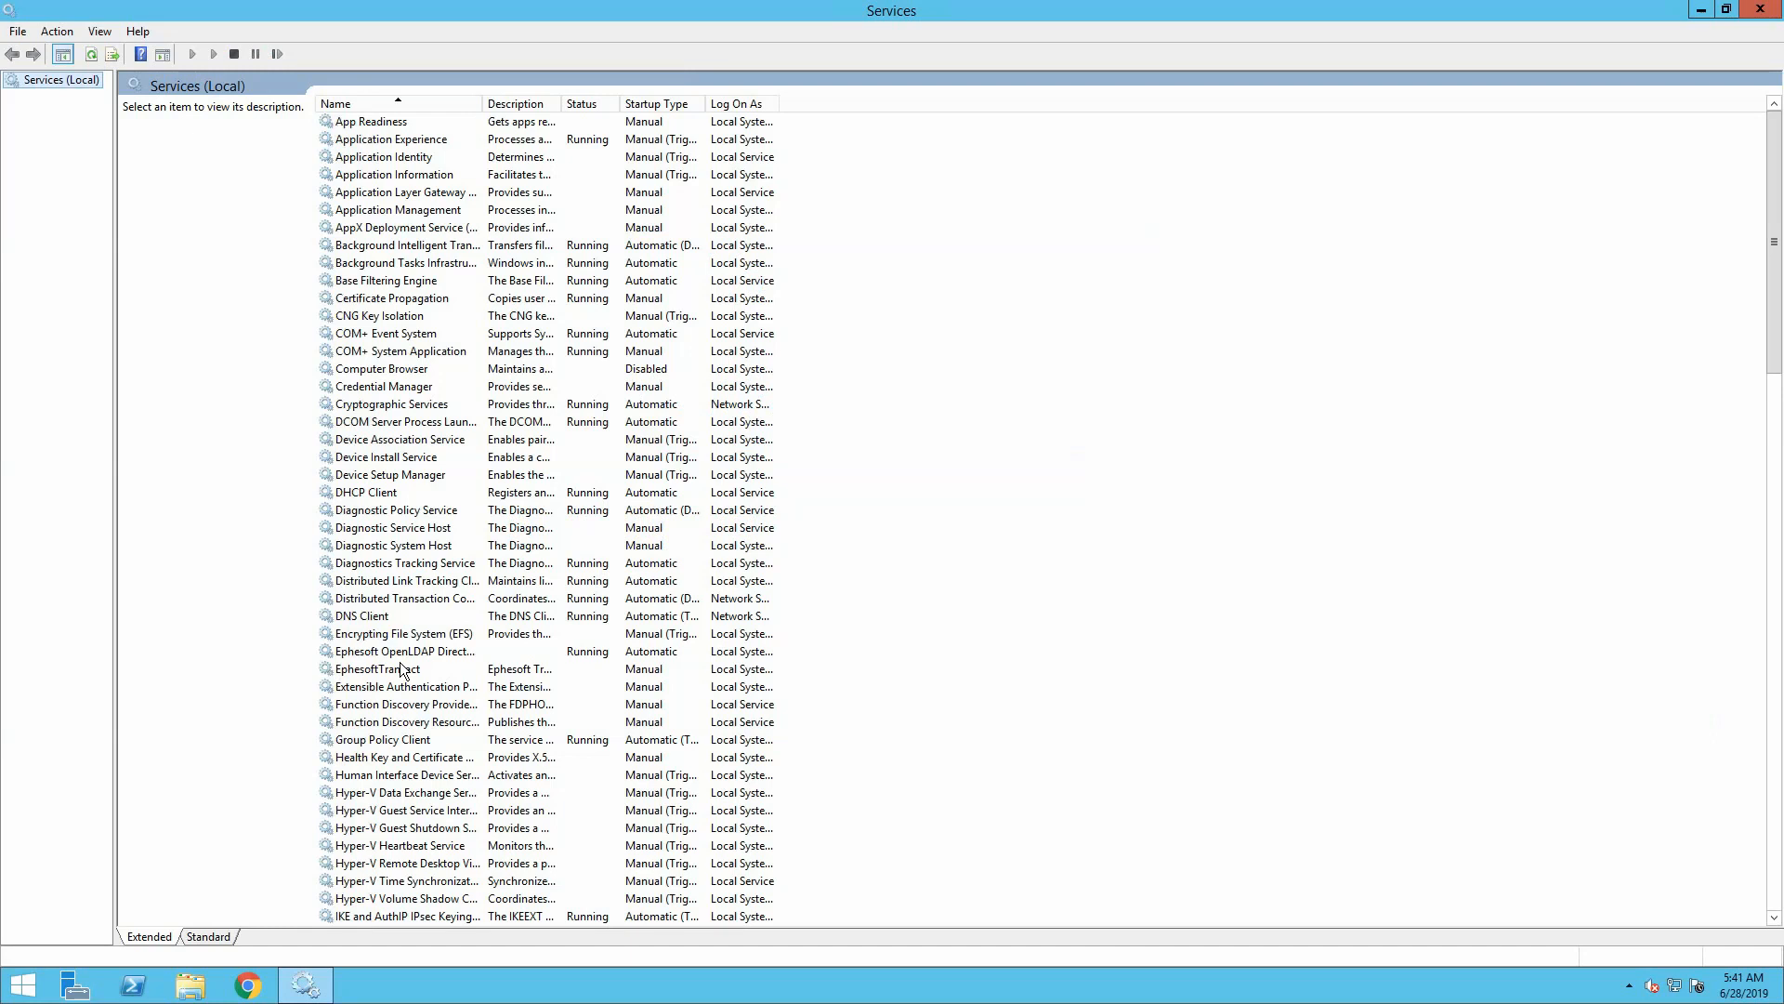
Set the EphesoftTransact service's startup type to Automatic, then start the service
{"action": "left_click", "coordinate": [403, 777]}
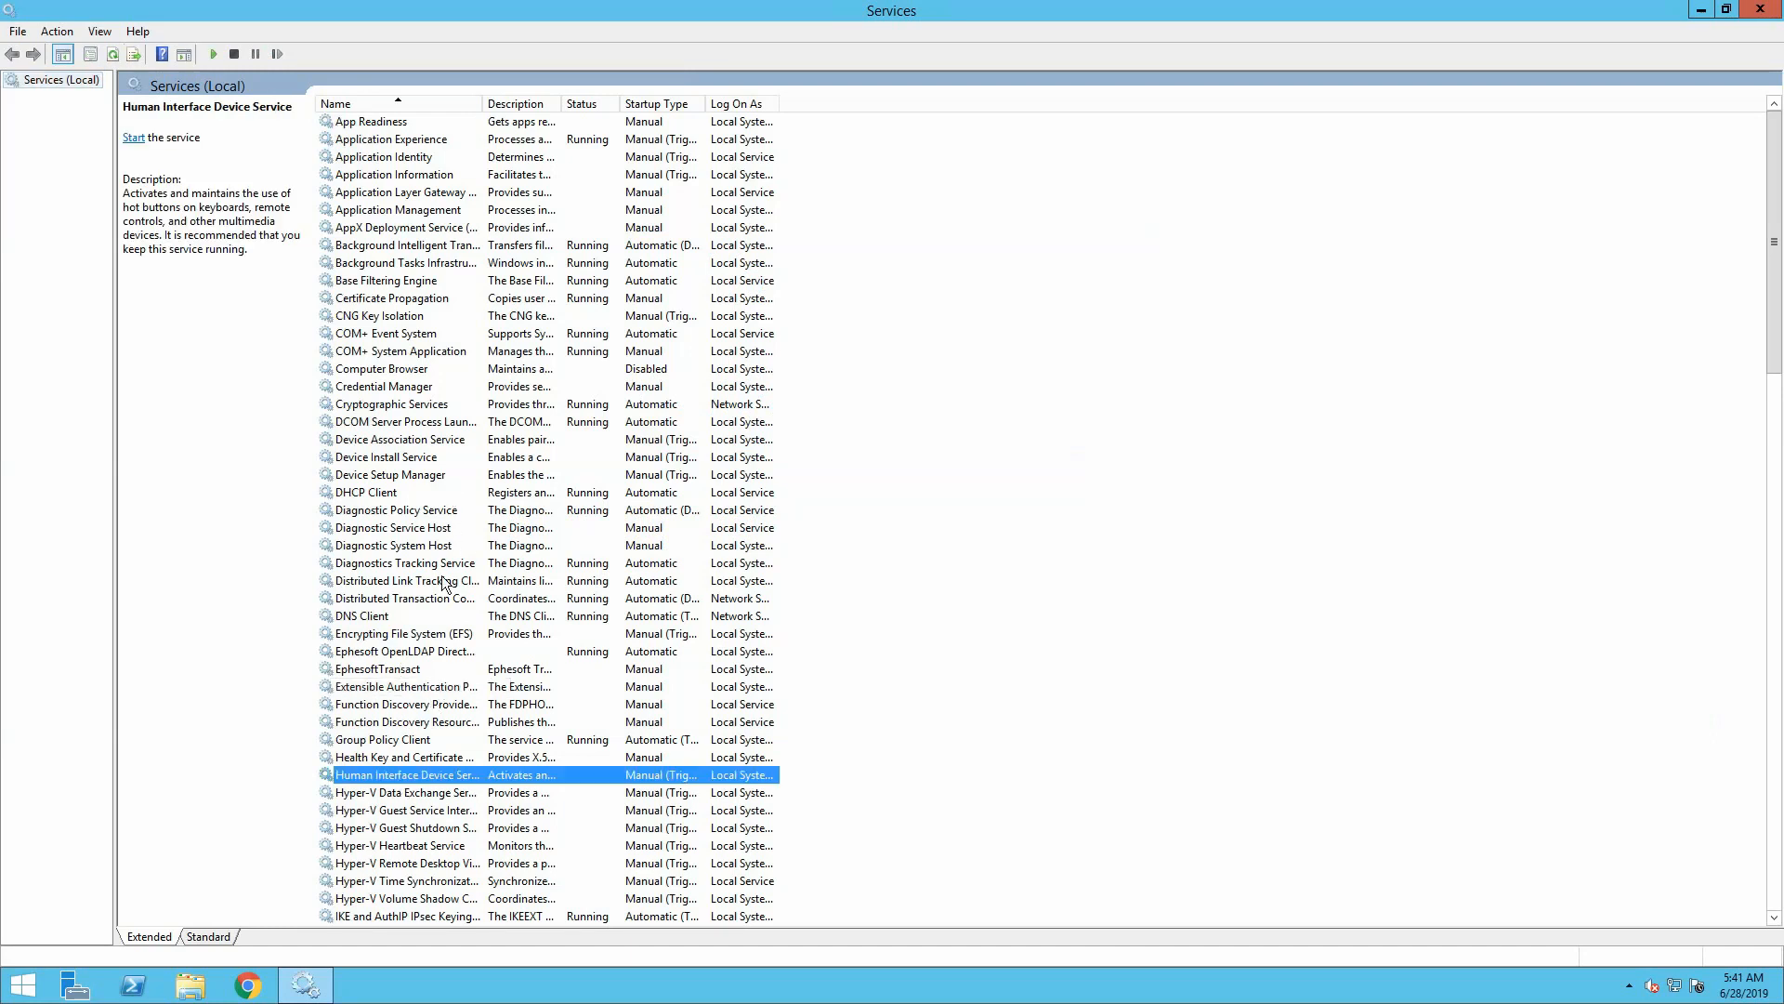
{"action": "left_click", "coordinate": [415, 670]}
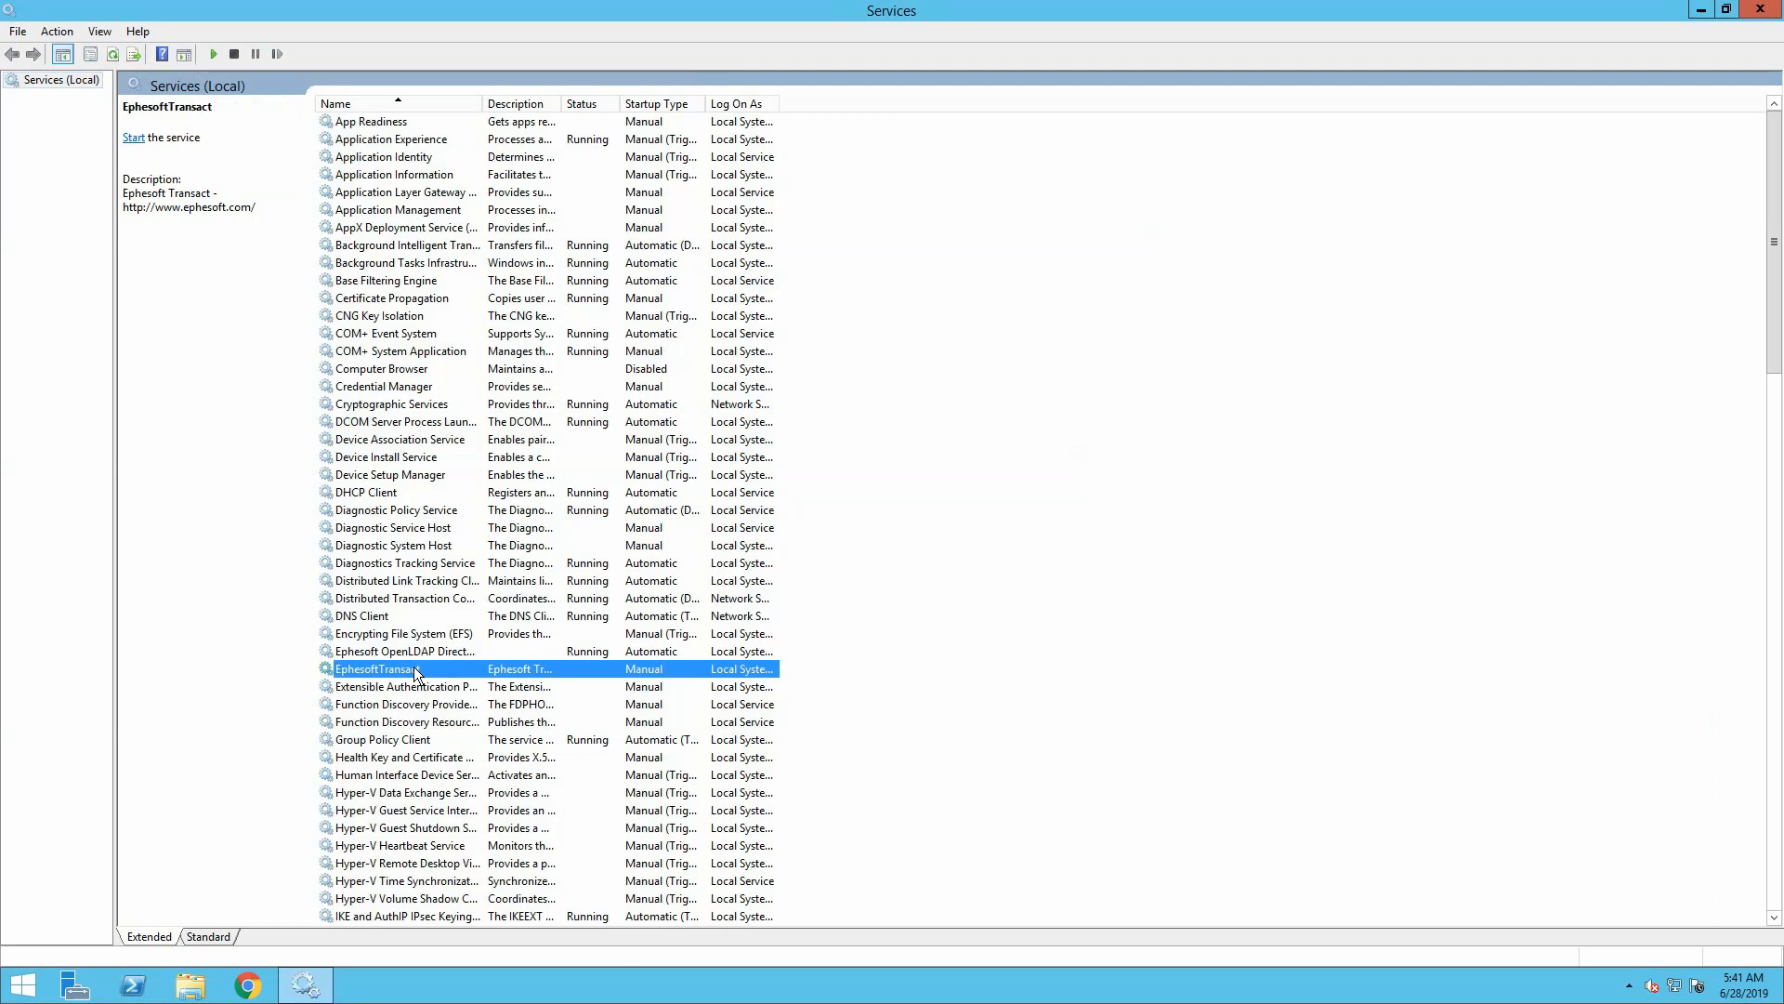
{"action": "right_click", "coordinate": [414, 667]}
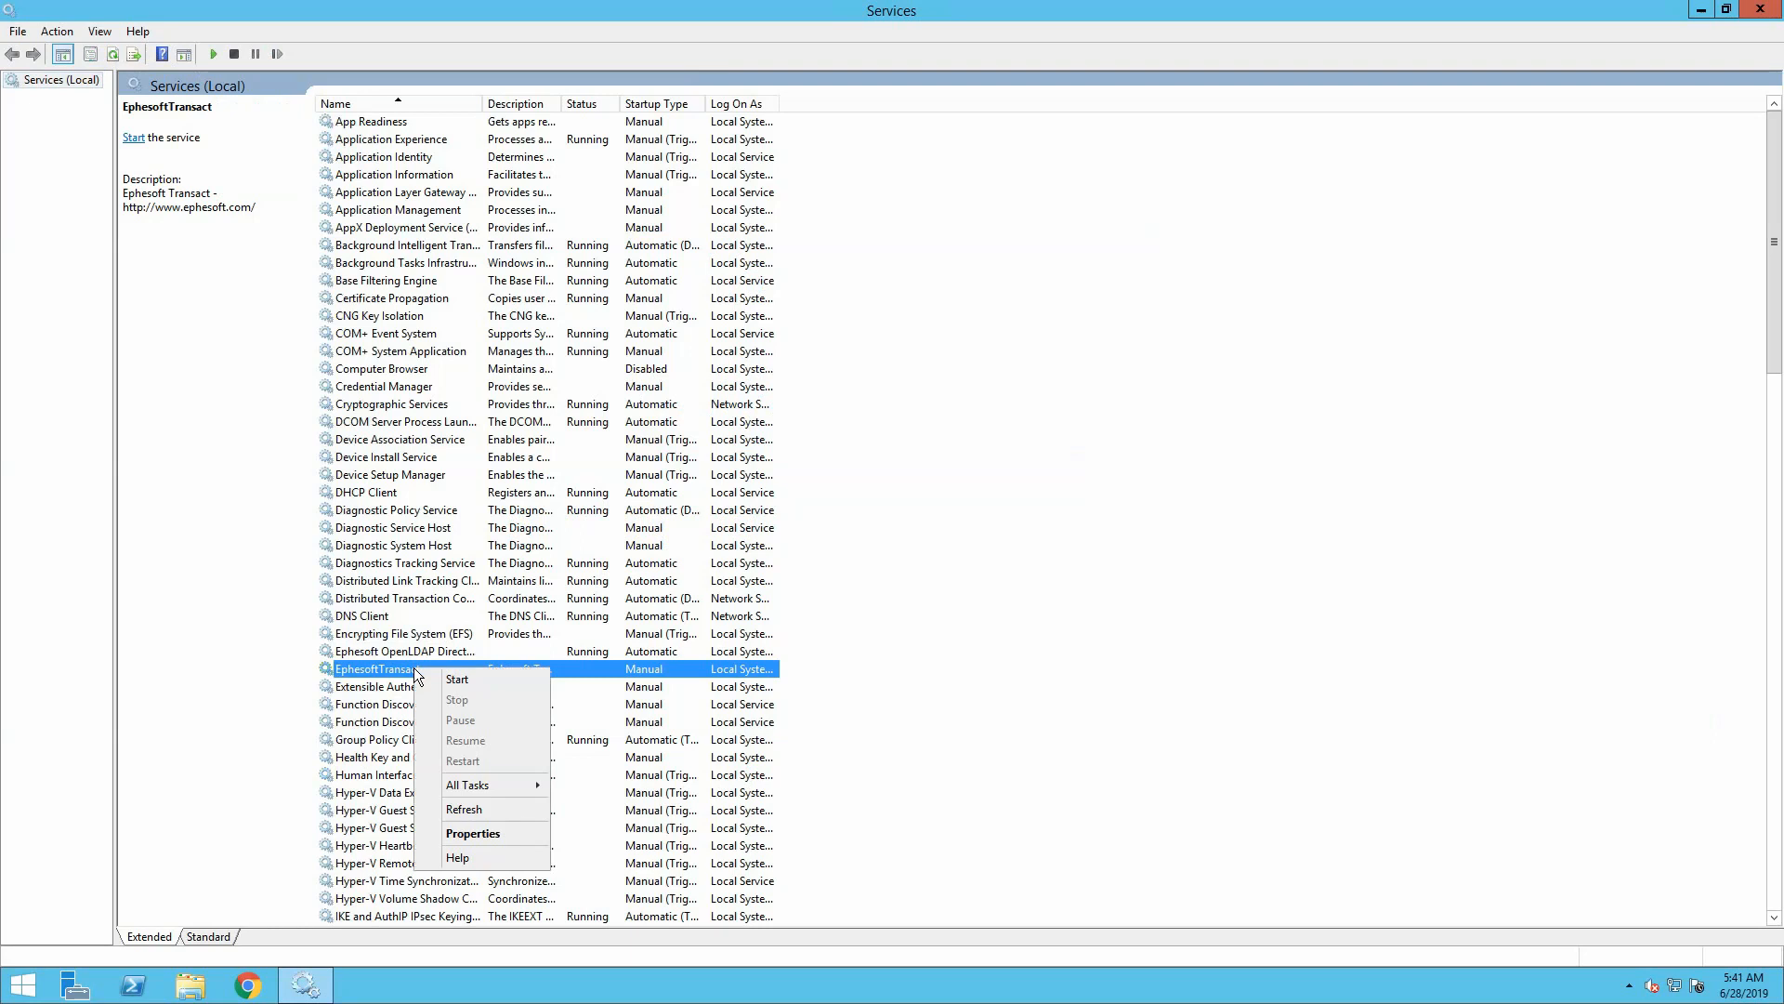
{"action": "left_click", "coordinate": [470, 833]}
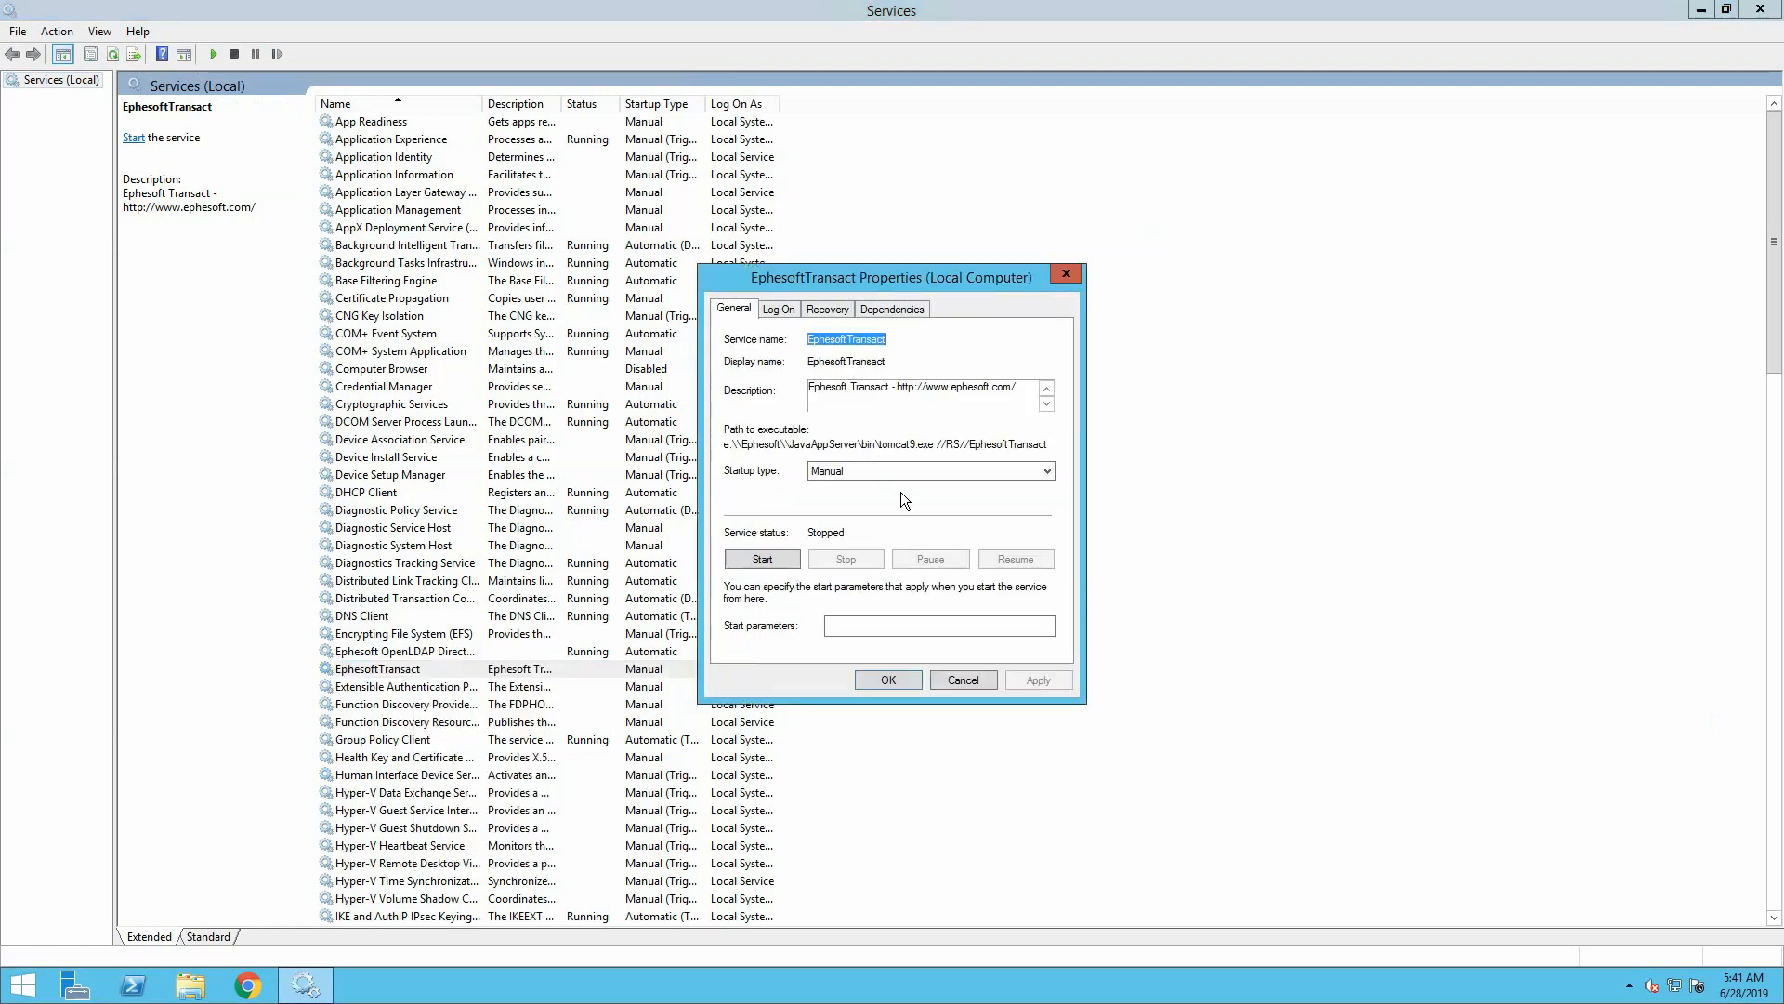
{"action": "left_click", "coordinate": [895, 470]}
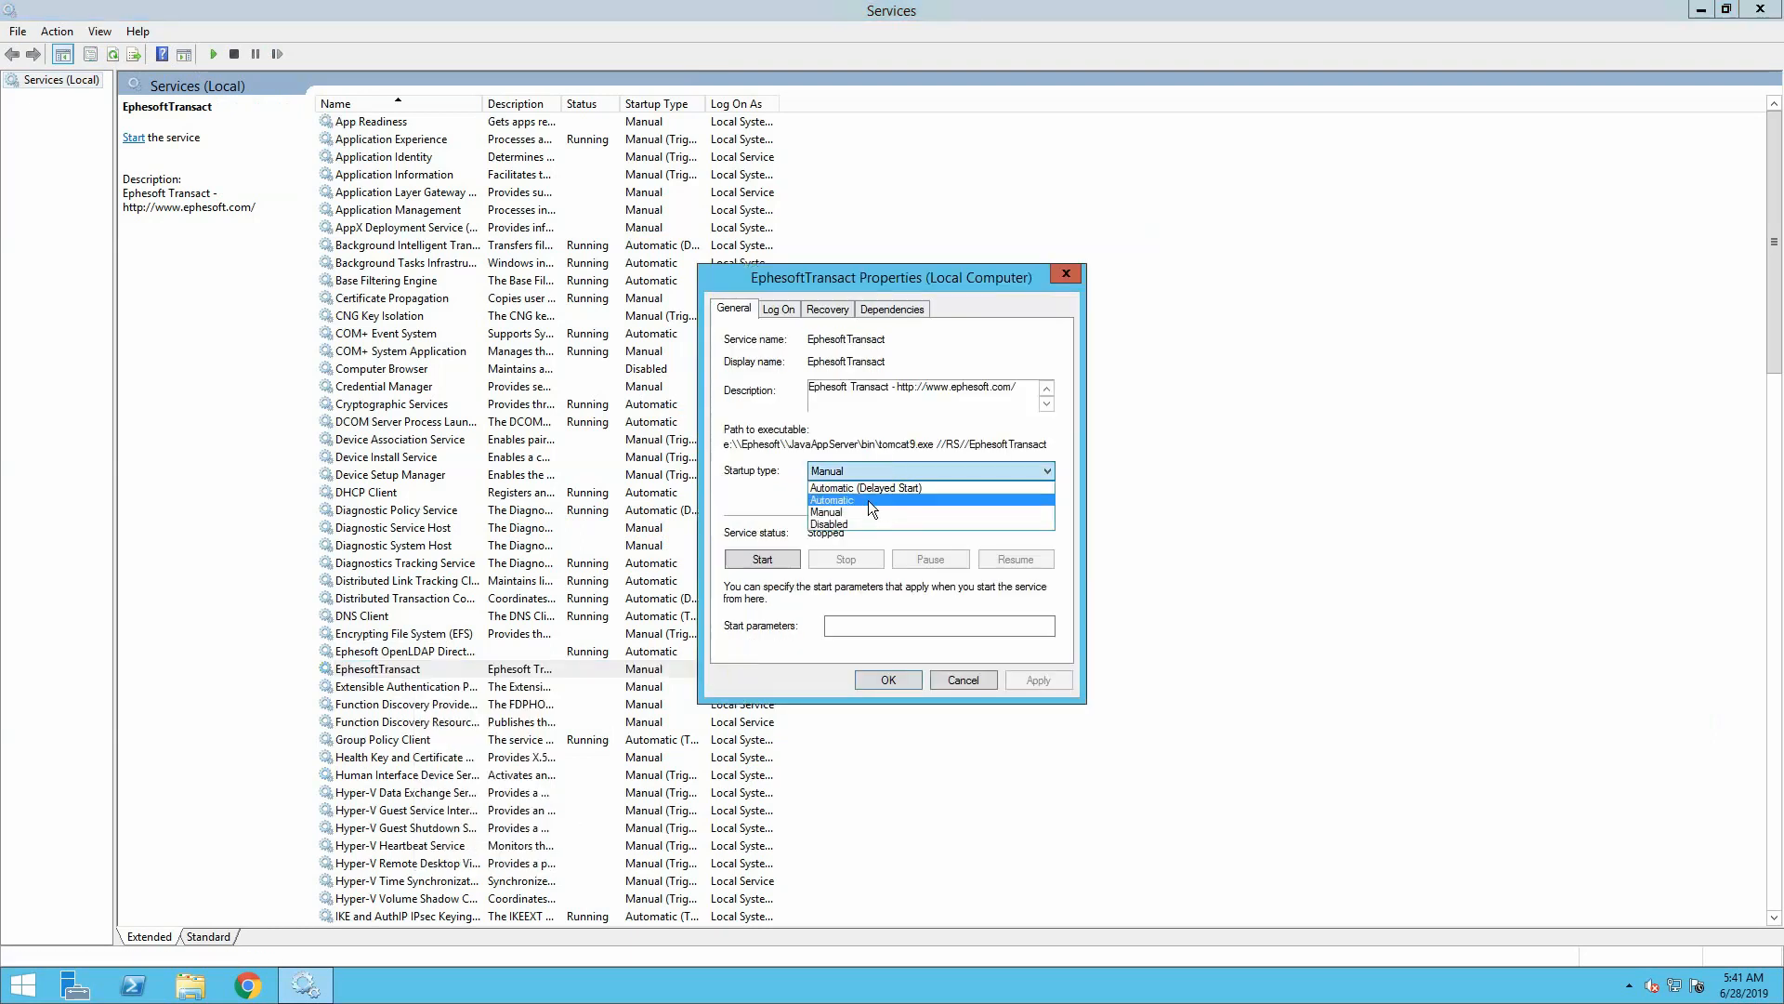
{"action": "left_click", "coordinate": [872, 502]}
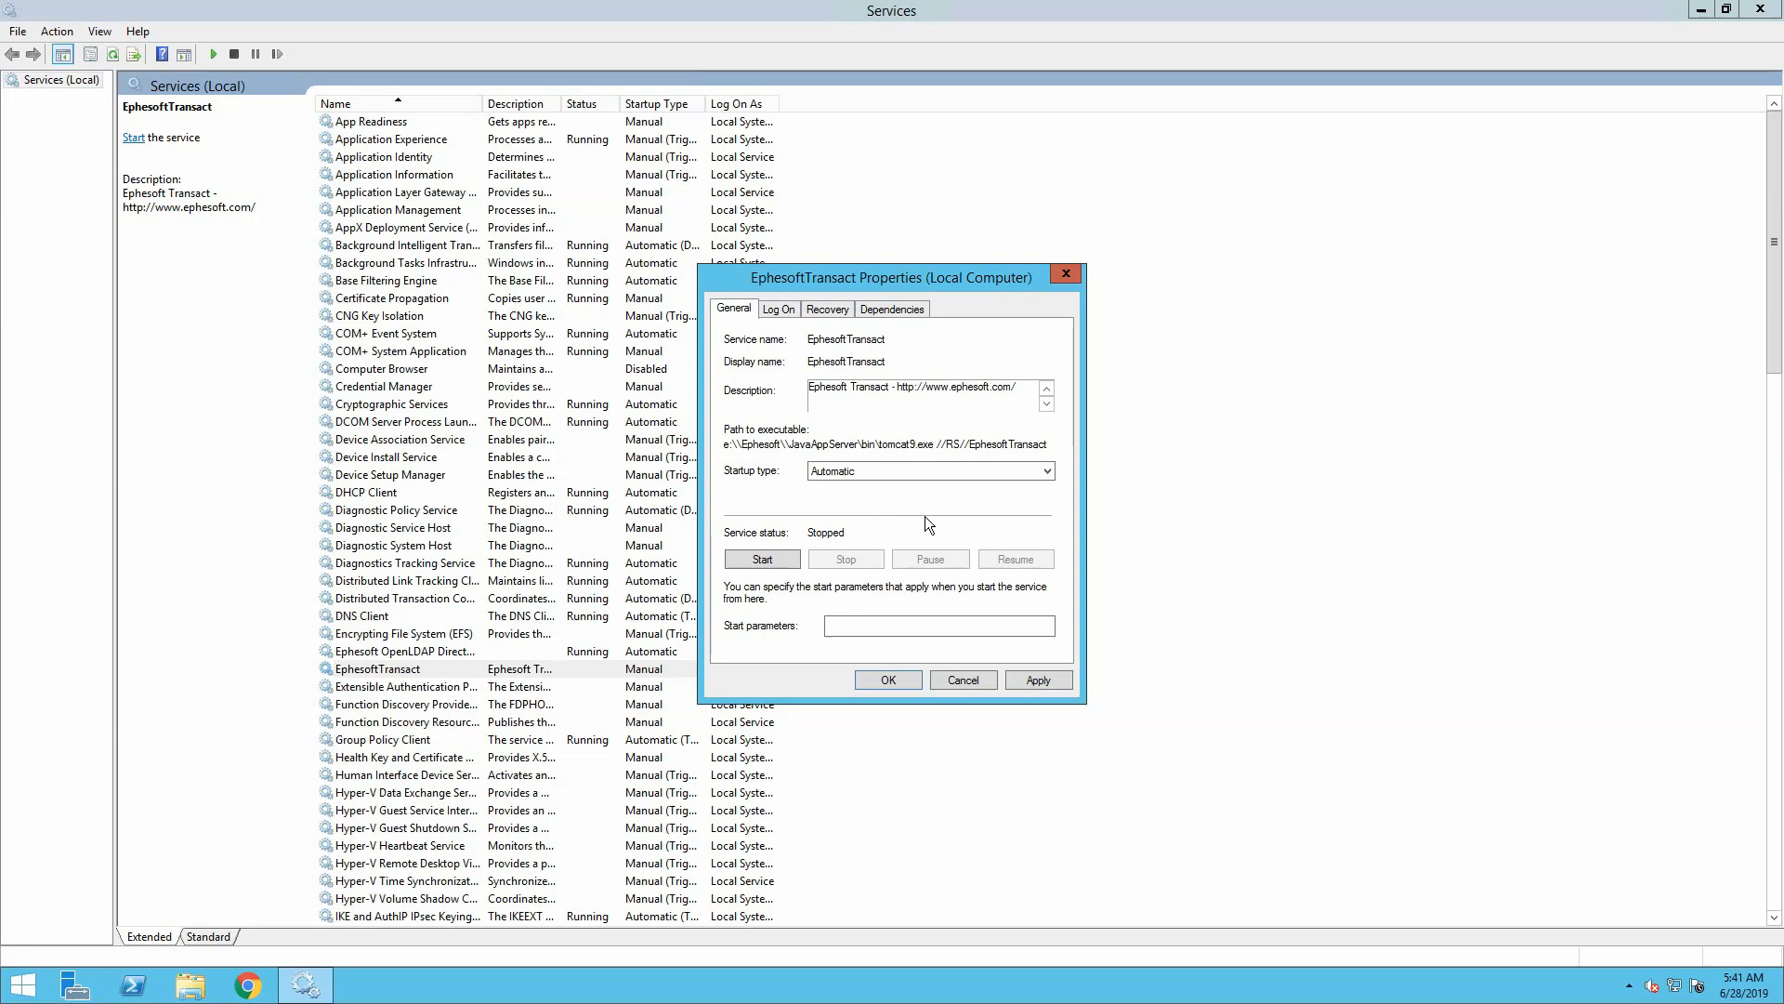
{"action": "left_click", "coordinate": [888, 680]}
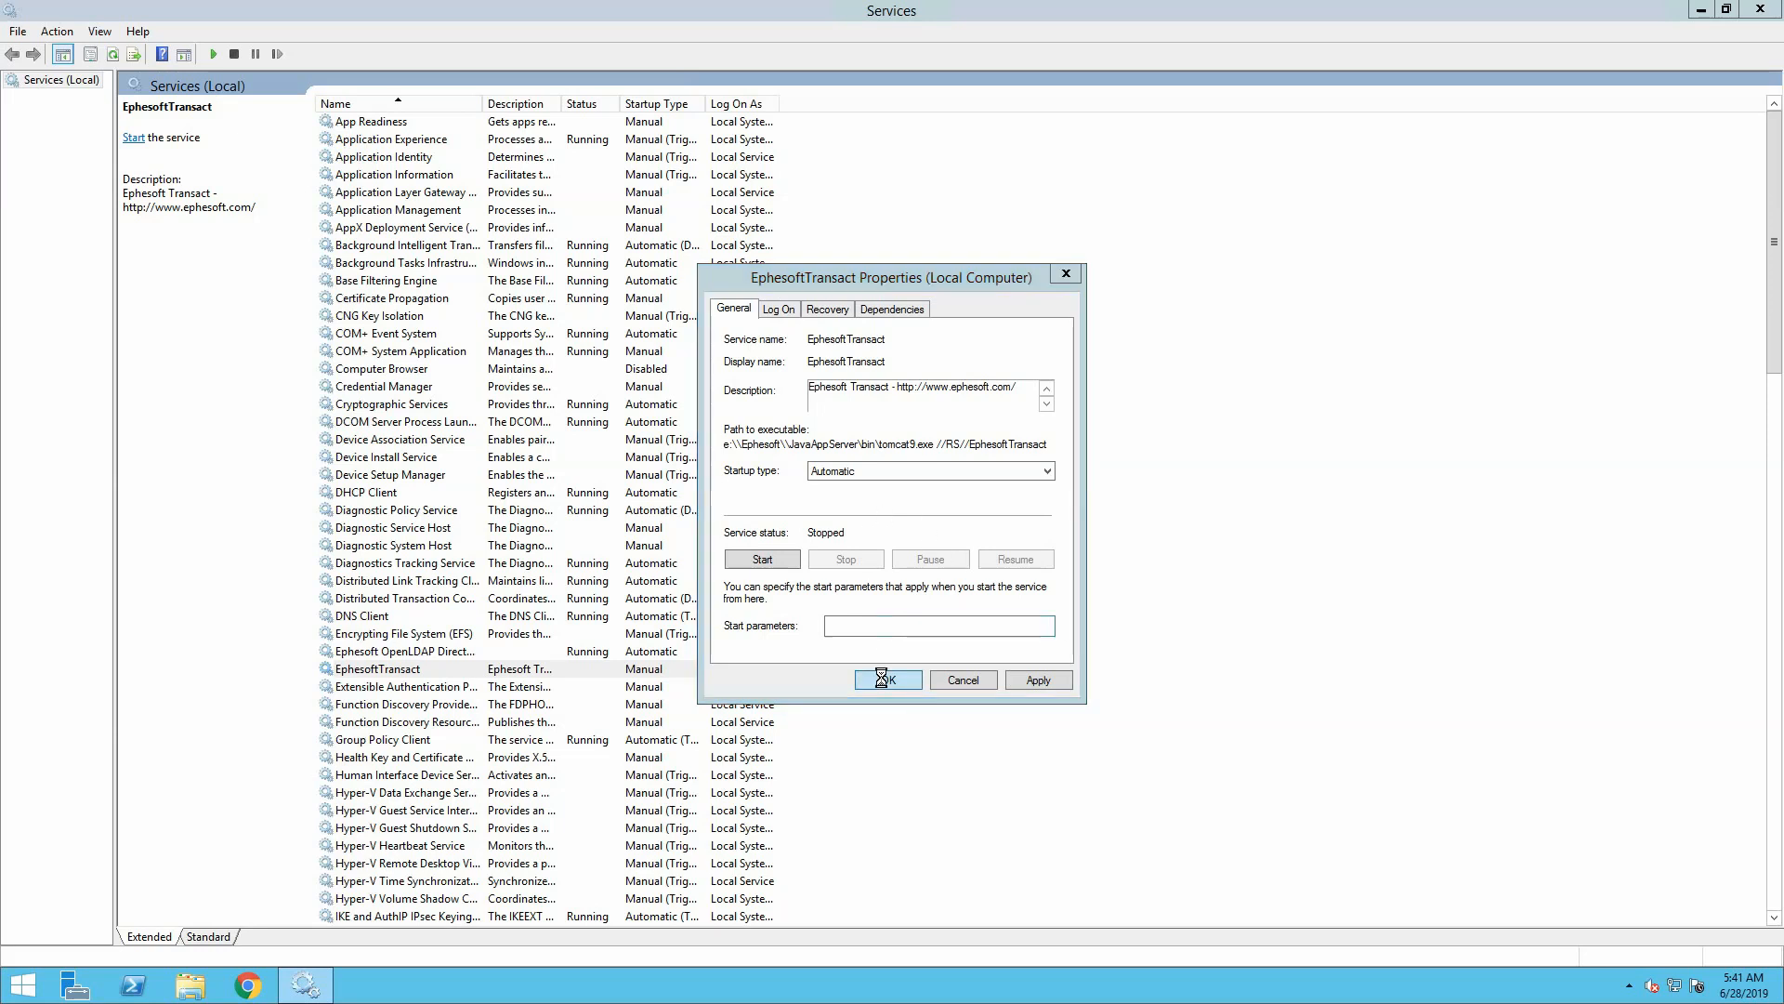
{"action": "right_click", "coordinate": [489, 669]}
{"action": "left_click", "coordinate": [538, 683]}
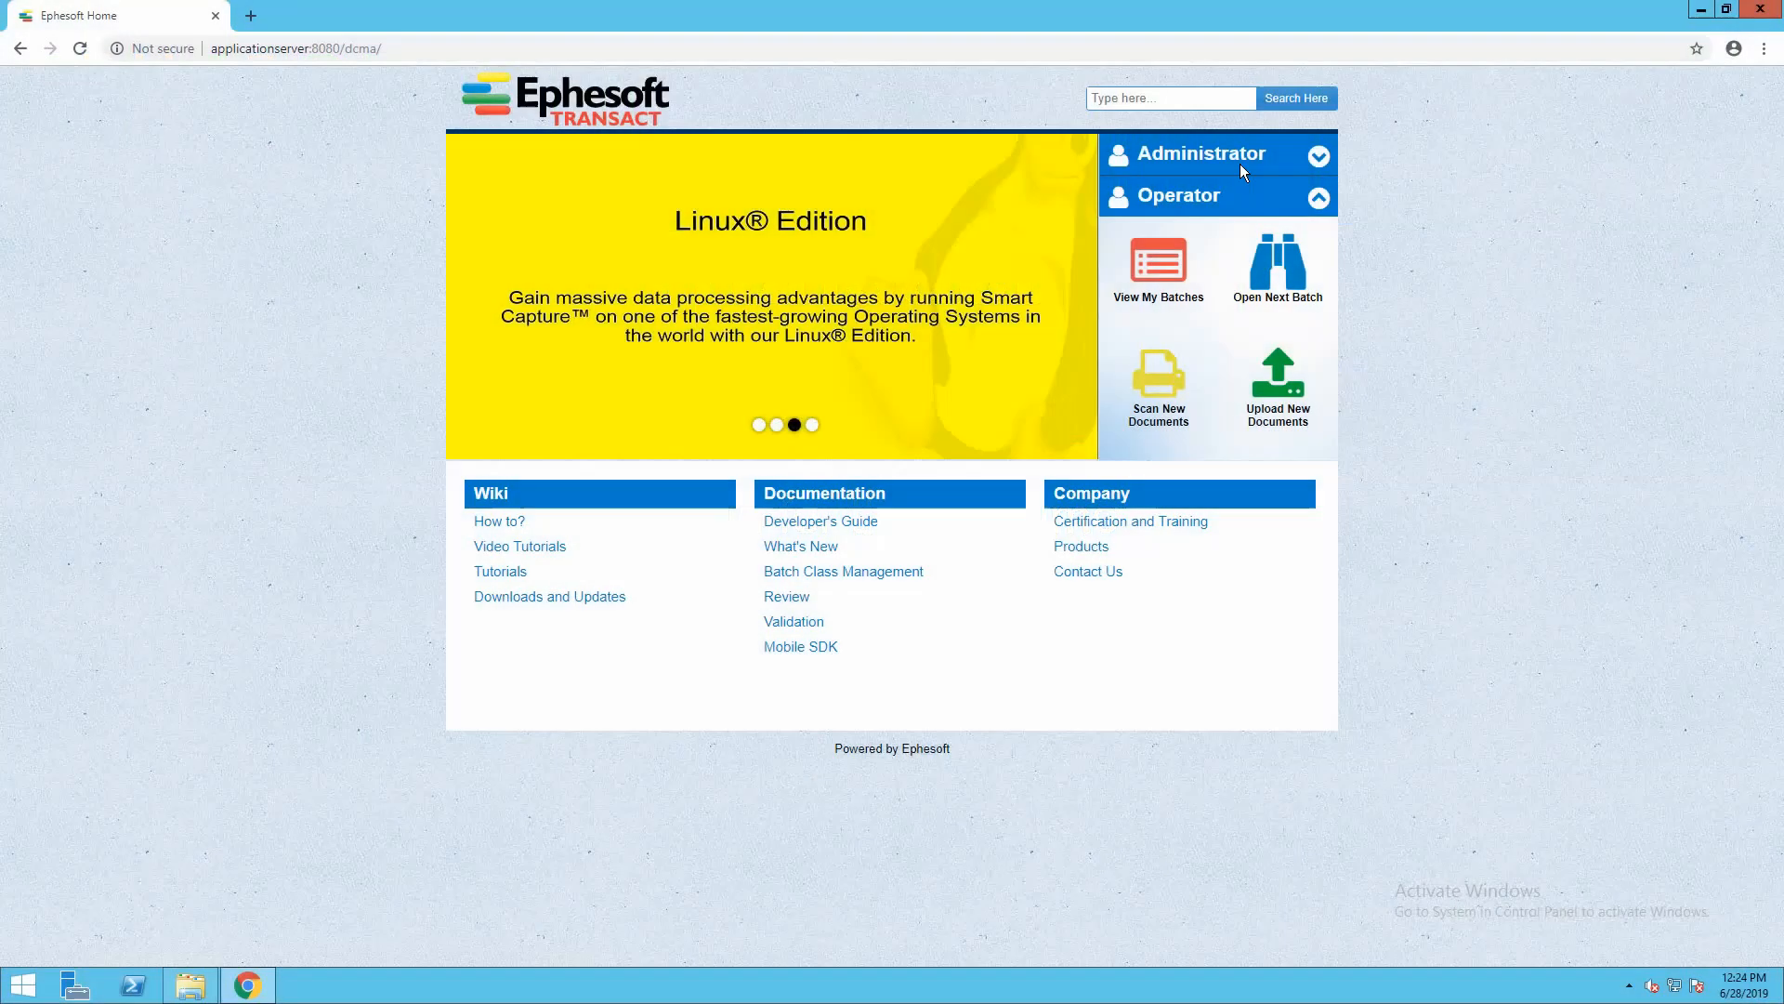
Open Batch Class Management from the Administrator menu and sign in with the admin username and password
{"action": "left_click", "coordinate": [1225, 162]}
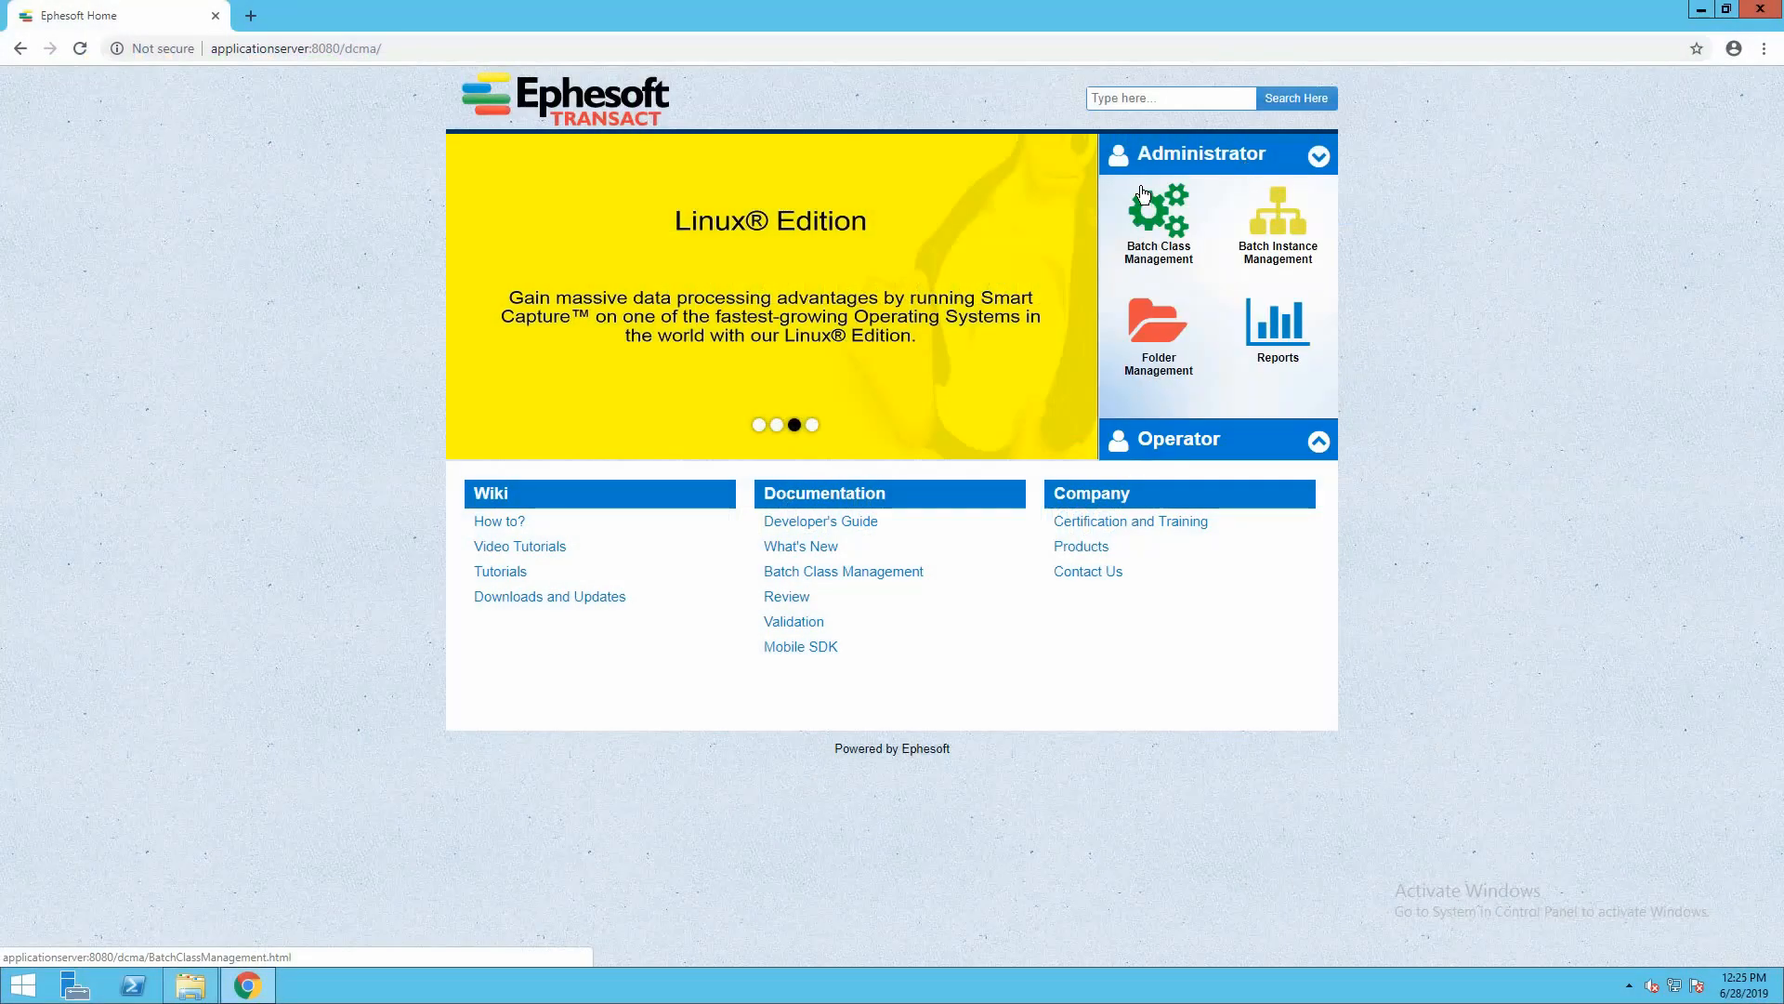
{"action": "left_click", "coordinate": [1181, 264]}
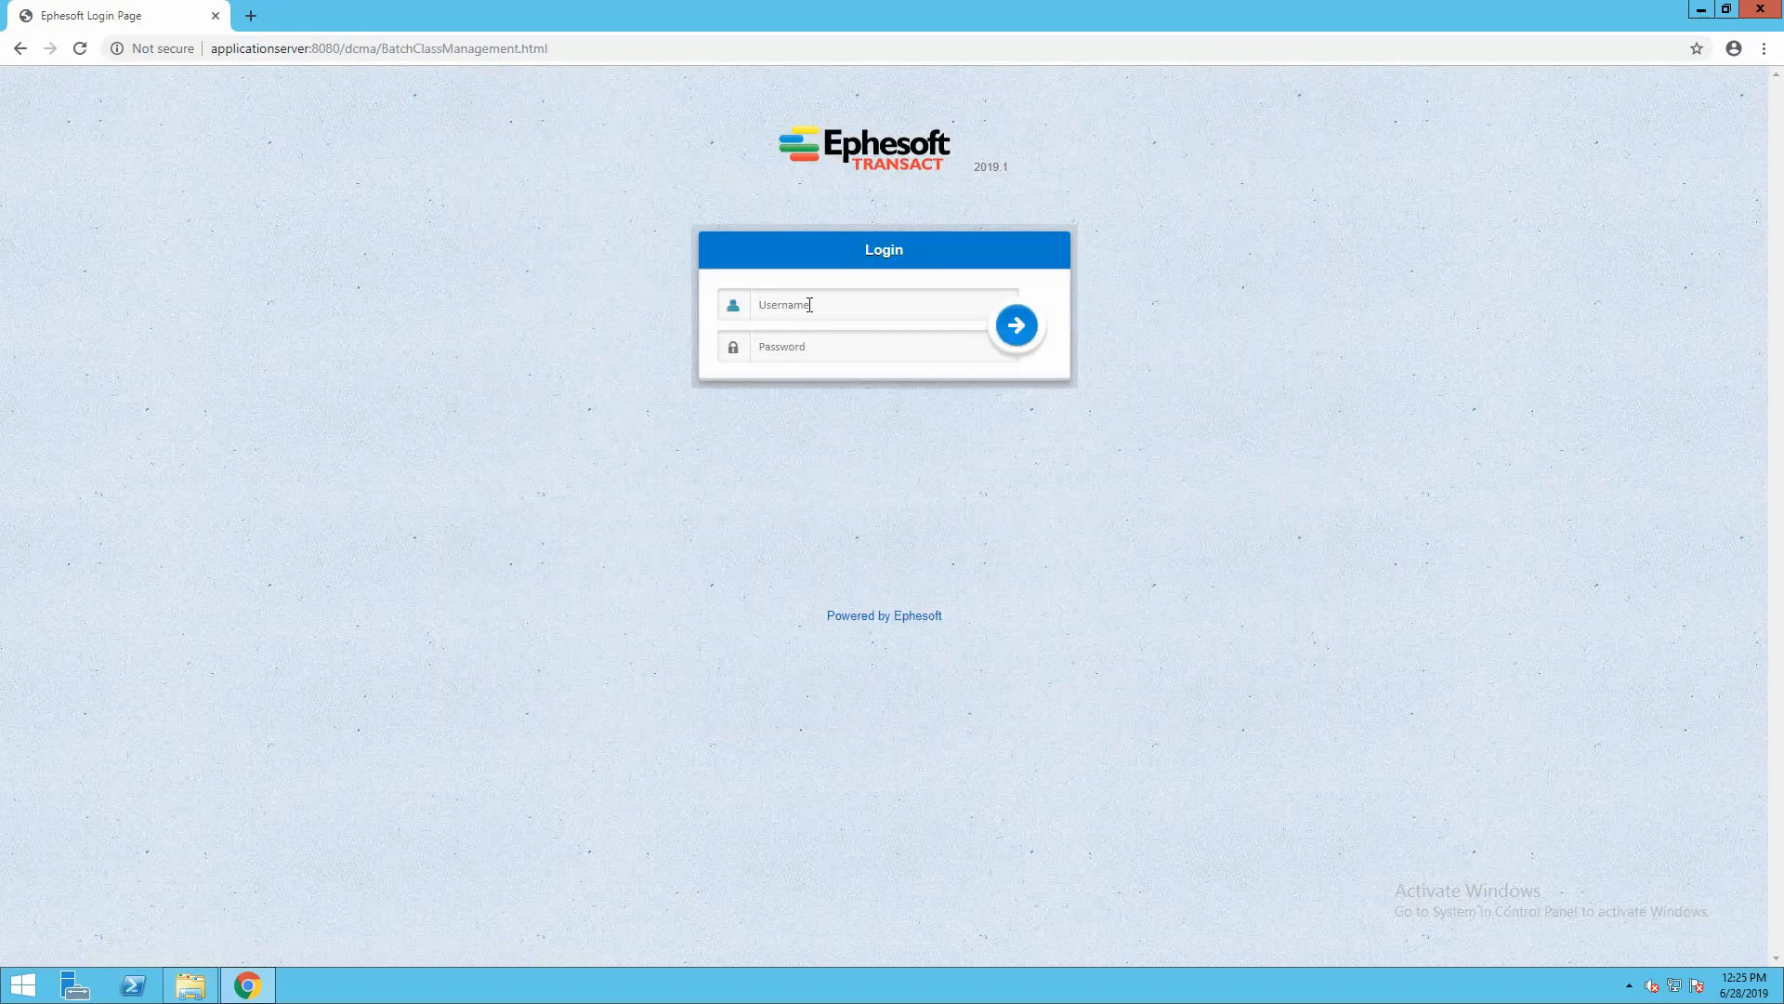
{"action": "type", "text": "ephesoft"}
{"action": "key", "text": "Tab"}
{"action": "type", "text": "ephe"}
{"action": "left_click", "coordinate": [1018, 323]}
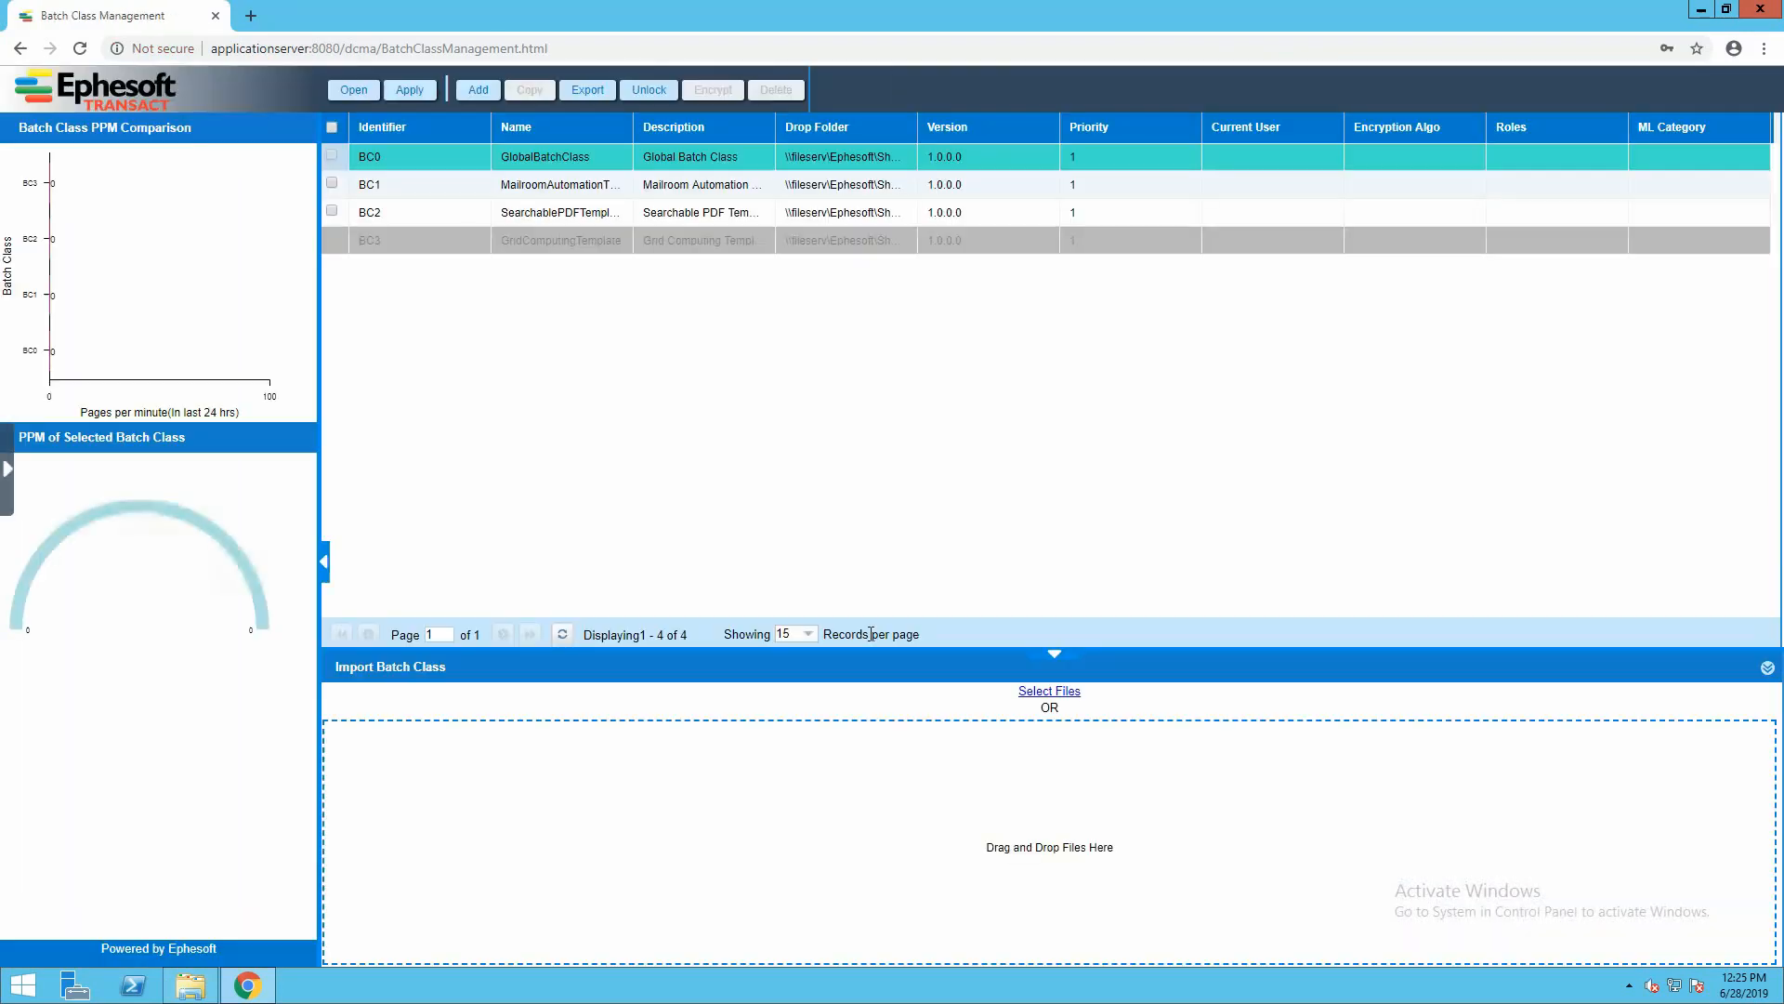